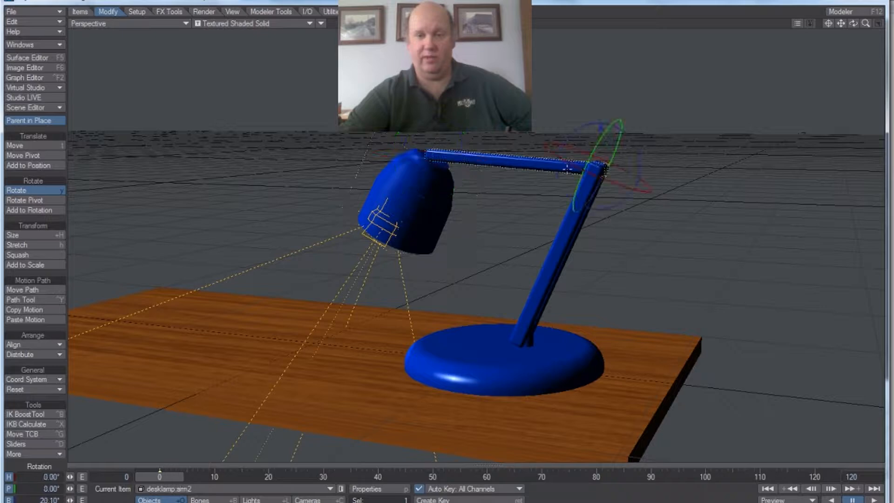
Pose the lamp at frame 0 with the upper arm's bank at about 17.7° and the lower arm's bank at -20°
{"action": "mouse_move", "coordinate": [588, 125]}
{"action": "left_mouse_down"}
{"action": "mouse_move", "coordinate": [589, 132]}
{"action": "mouse_move", "coordinate": [589, 124]}
{"action": "left_mouse_up"}
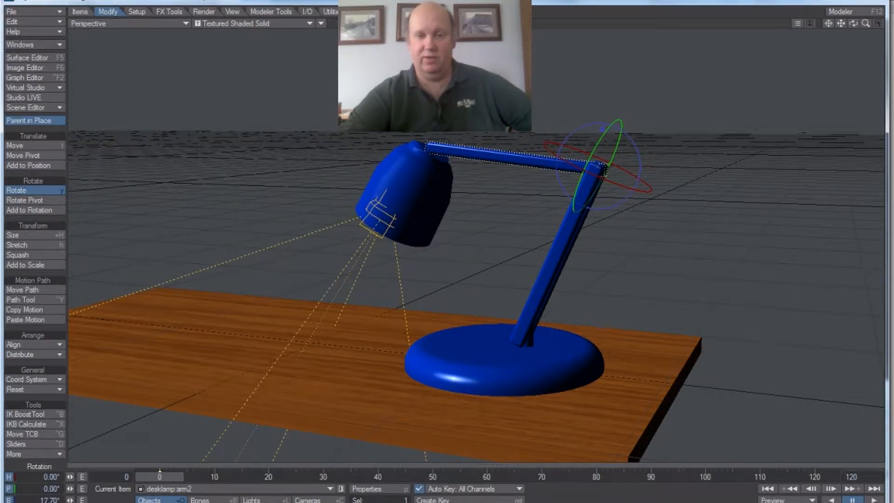
{"action": "left_click", "coordinate": [556, 269]}
{"action": "left_click_drag", "start_coordinate": [562, 301], "coordinate": [561, 300]}
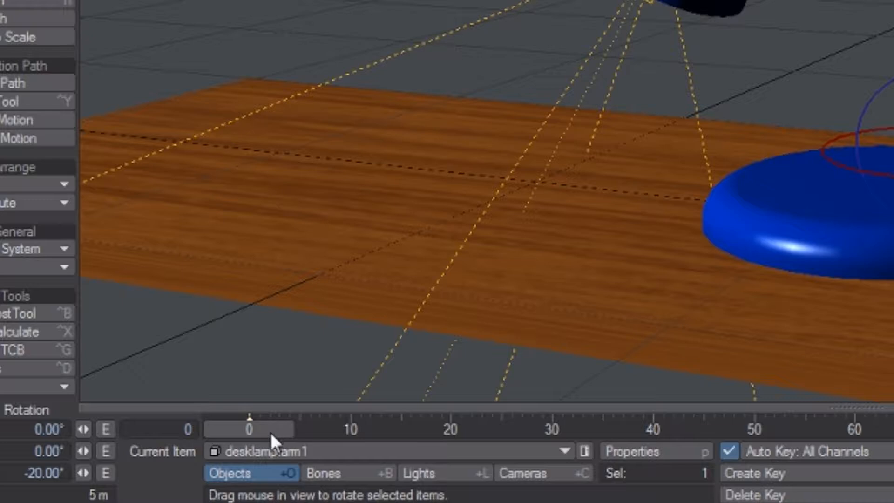
Pose the lamp at frame 15 with the lower arm nearly upright, the upper arm banked -2°, and the shade at 53° heading and 53.3° pitch
{"action": "left_click_drag", "start_coordinate": [260, 433], "coordinate": [405, 434]}
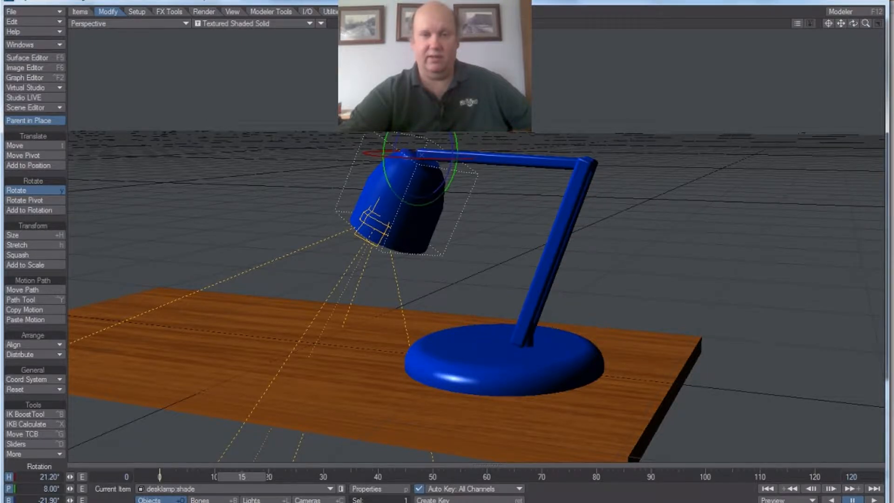
{"action": "left_click_drag", "start_coordinate": [453, 164], "coordinate": [445, 191]}
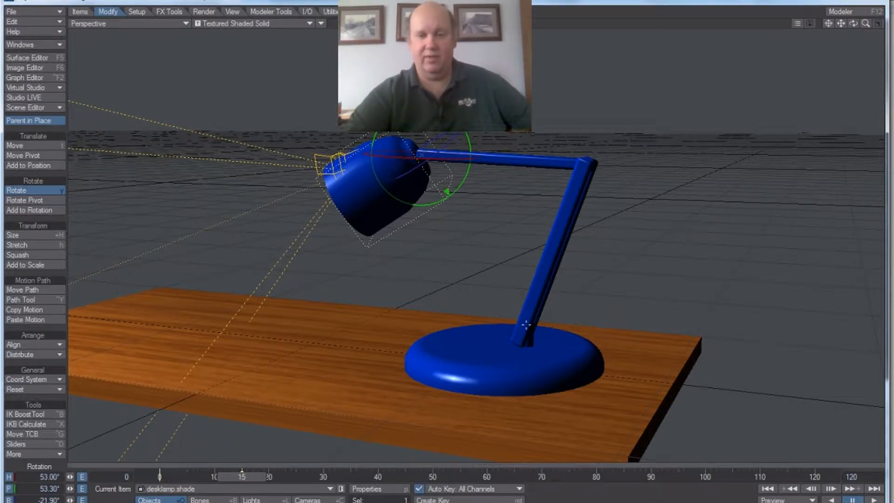
{"action": "left_click", "coordinate": [543, 307]}
{"action": "left_click_drag", "start_coordinate": [561, 307], "coordinate": [490, 202]}
{"action": "left_click", "coordinate": [465, 175]}
{"action": "left_click_drag", "start_coordinate": [586, 162], "coordinate": [586, 162]}
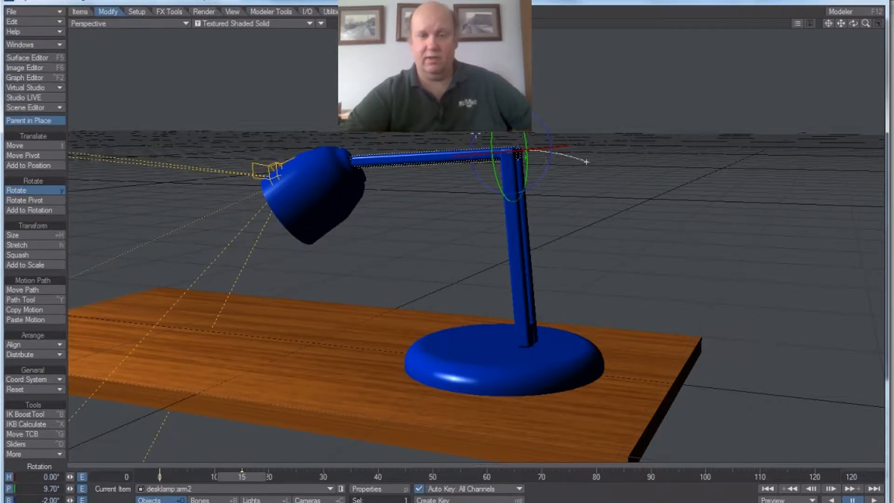
{"action": "left_click_drag", "start_coordinate": [586, 162], "coordinate": [586, 162]}
Tilt the lamp shade down to a pitch of about 33.1° at frame 27
{"action": "left_click_drag", "start_coordinate": [214, 477], "coordinate": [307, 477]}
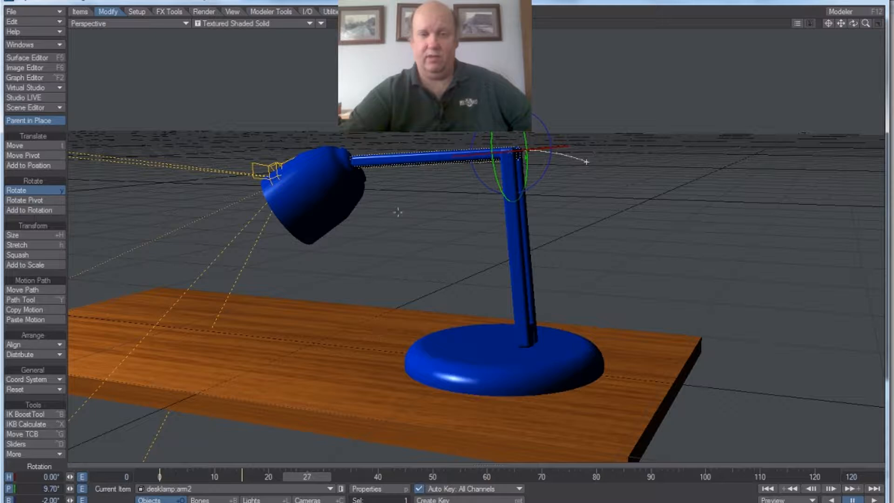
{"action": "left_click", "coordinate": [329, 179]}
{"action": "left_click_drag", "start_coordinate": [383, 200], "coordinate": [395, 188]}
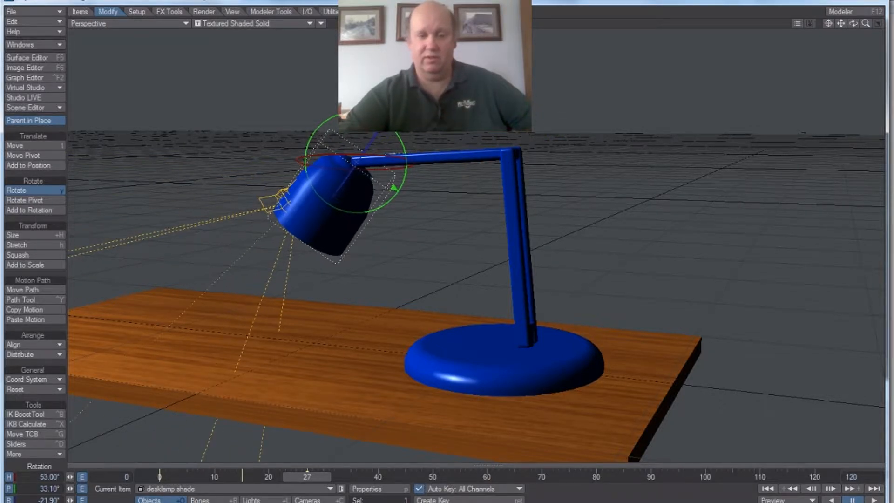
Keyframe the shade's bank at about -67.7° on frame 31 and about -3.7° on frame 43
{"action": "left_click_drag", "start_coordinate": [331, 482], "coordinate": [353, 483]}
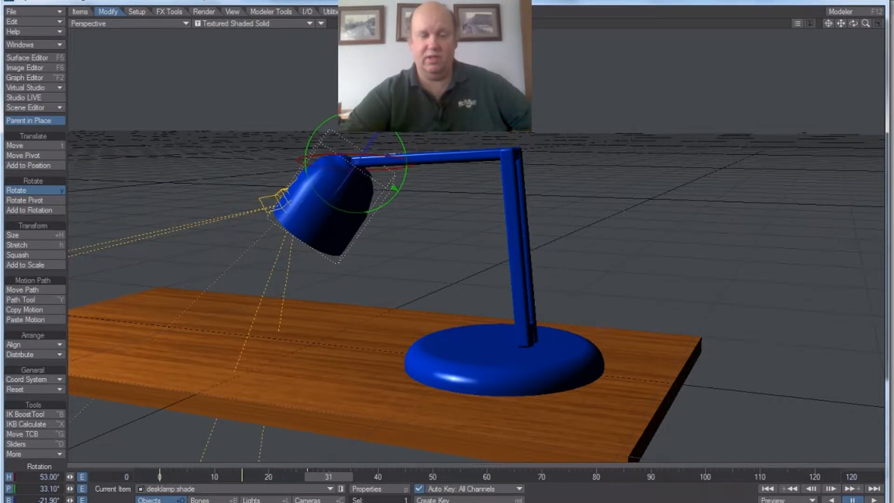
{"action": "left_click_drag", "start_coordinate": [348, 188], "coordinate": [321, 189]}
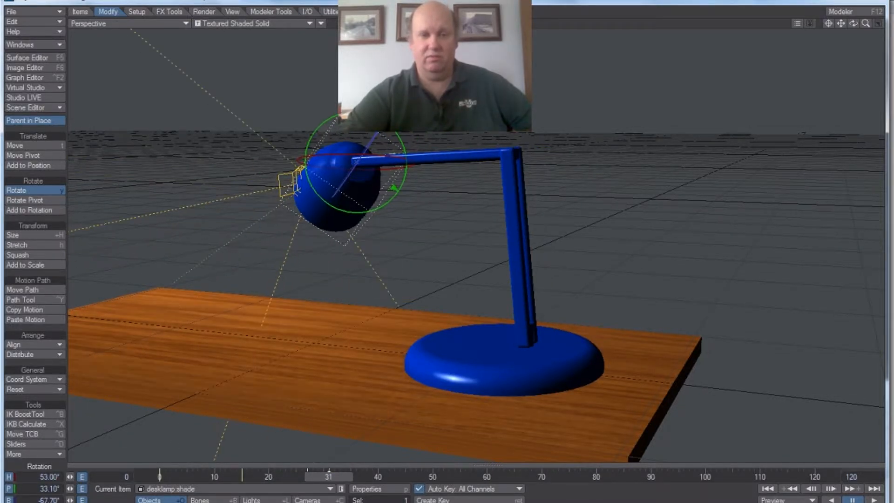
{"action": "left_click_drag", "start_coordinate": [329, 476], "coordinate": [394, 476]}
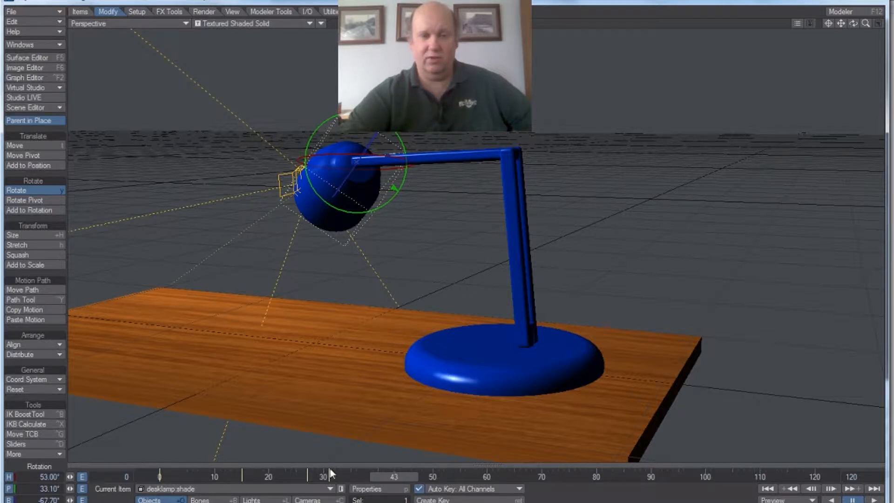
{"action": "left_click_drag", "start_coordinate": [334, 204], "coordinate": [371, 205]}
Pose the lamp at frame 56 with the lower arm leaning back, upper arm banked 42.9°, and shade at -8.1° pitch and -53° bank
{"action": "left_click_drag", "start_coordinate": [418, 471], "coordinate": [182, 471]}
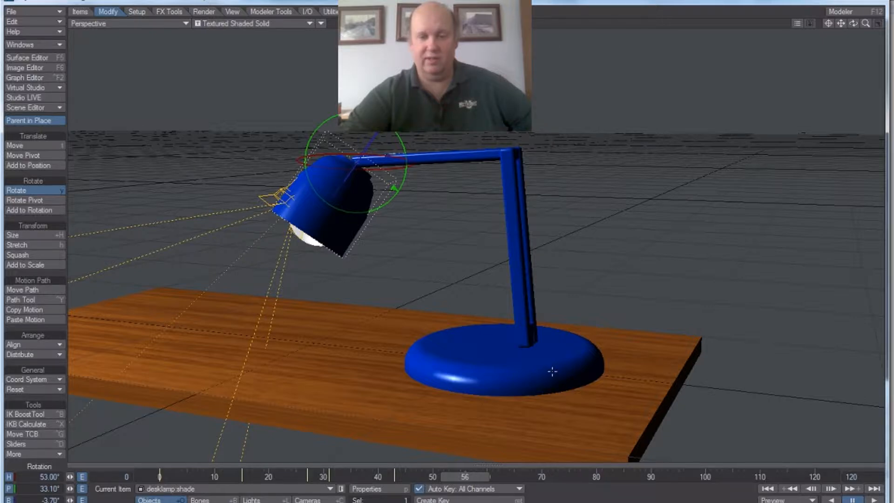
{"action": "left_click_drag", "start_coordinate": [395, 188], "coordinate": [402, 172]}
{"action": "left_click", "coordinate": [523, 297]}
{"action": "mouse_move", "coordinate": [544, 281]}
{"action": "left_mouse_down"}
{"action": "mouse_move", "coordinate": [551, 295]}
{"action": "mouse_move", "coordinate": [544, 277]}
{"action": "left_mouse_up"}
{"action": "left_click", "coordinate": [579, 142]}
{"action": "left_click_drag", "start_coordinate": [614, 160], "coordinate": [583, 201]}
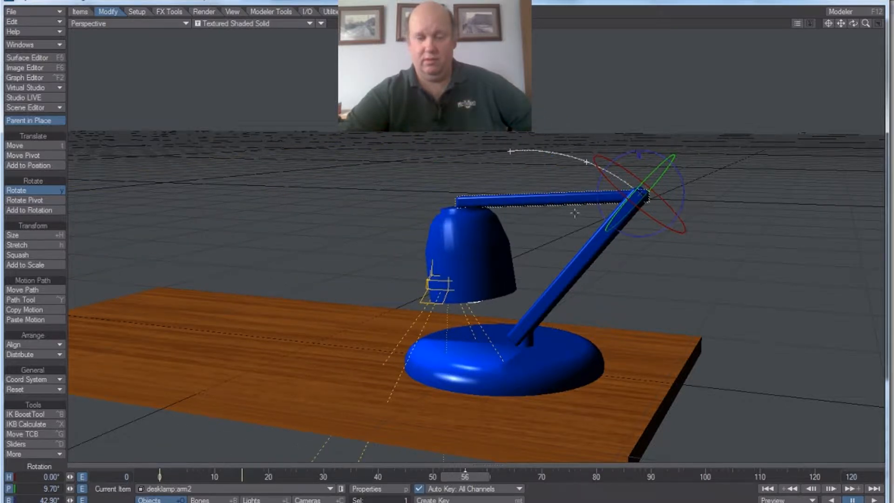
{"action": "left_click", "coordinate": [462, 233]}
{"action": "left_click_drag", "start_coordinate": [457, 166], "coordinate": [414, 176]}
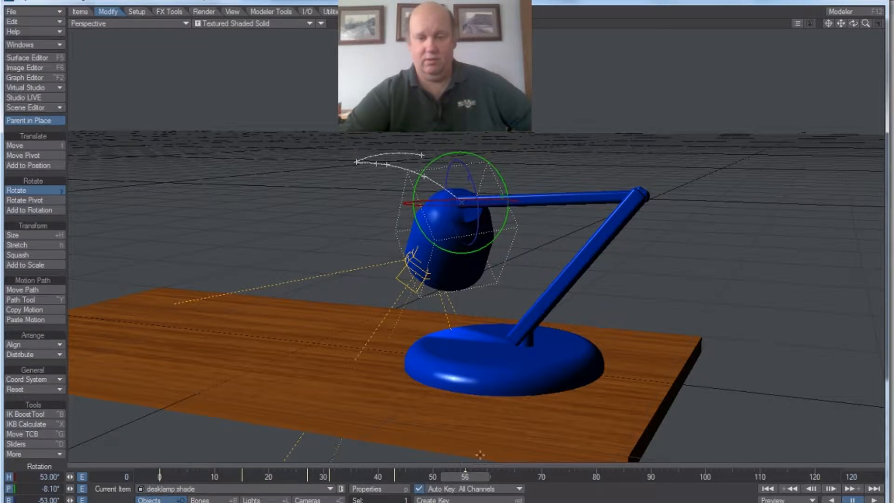
Slide the lamp base along the desk at frame 76 to about 7.09 m in X and 5.87 m in Z
{"action": "left_click_drag", "start_coordinate": [472, 477], "coordinate": [166, 477]}
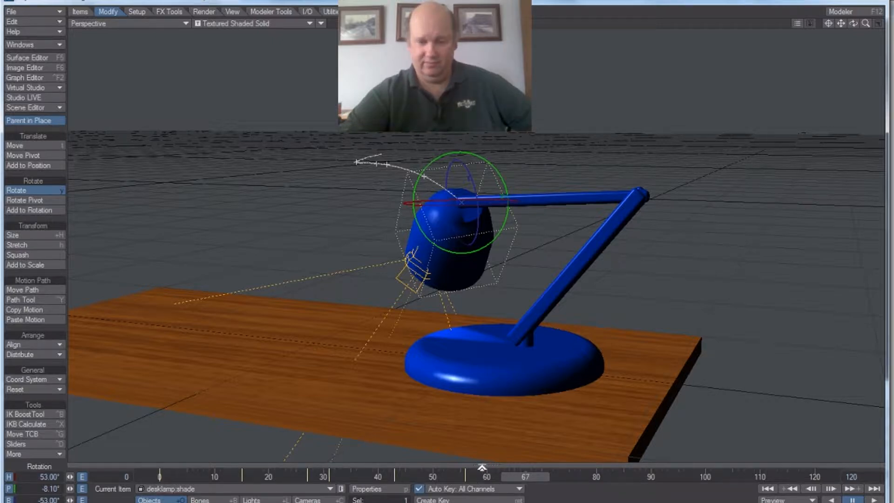
{"action": "left_click", "coordinate": [526, 386]}
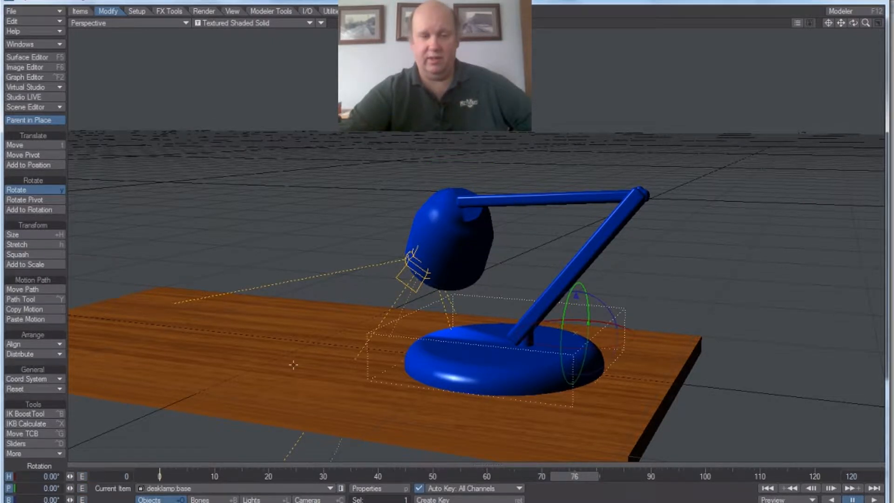
{"action": "left_click", "coordinate": [27, 146]}
{"action": "left_click_drag", "start_coordinate": [625, 343], "coordinate": [658, 345]}
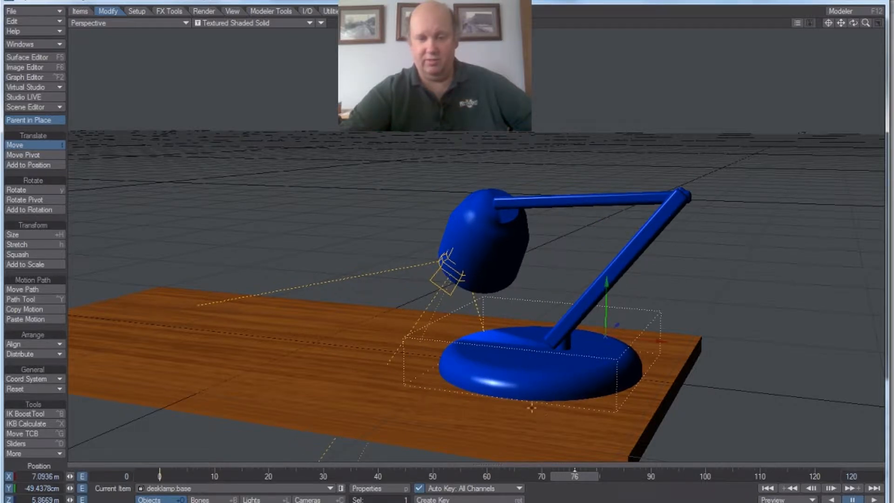
{"action": "left_click", "coordinate": [477, 252]}
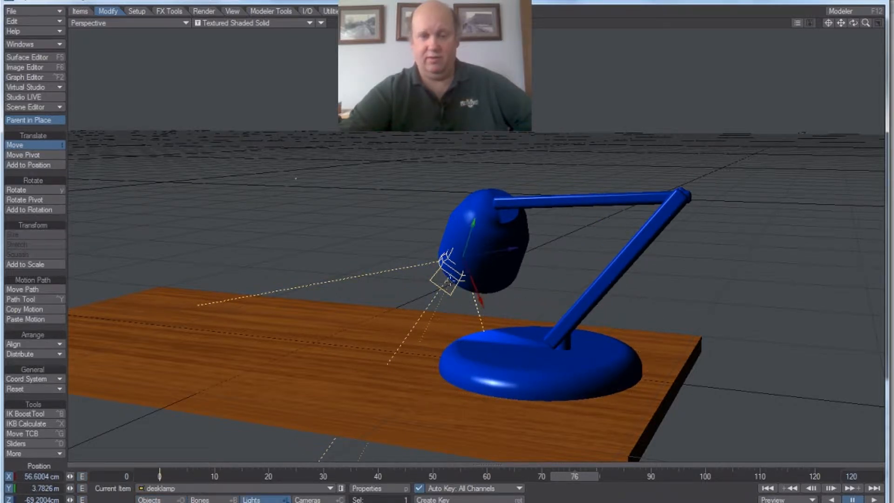
{"action": "left_click", "coordinate": [57, 189]}
{"action": "left_click_drag", "start_coordinate": [507, 246], "coordinate": [510, 241]}
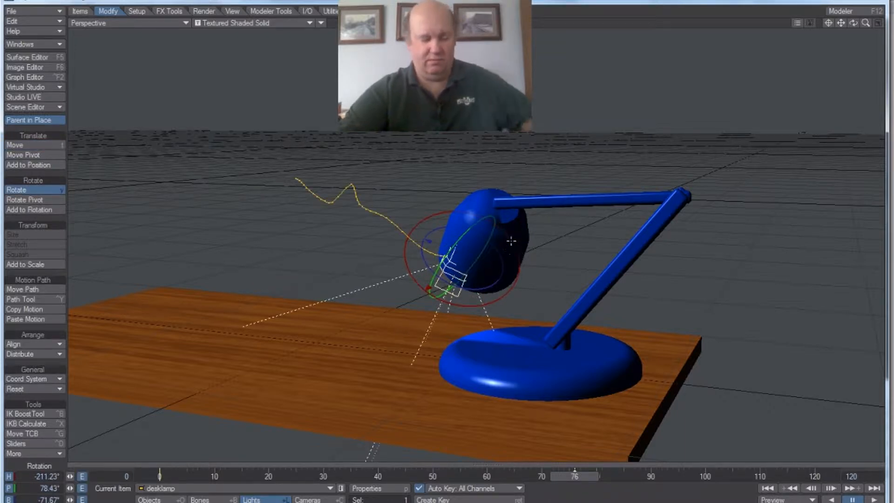
Rotate the lamp shade at frame 76 so that its light aims down at the base
{"action": "left_click", "coordinate": [486, 199]}
{"action": "key", "text": "t"}
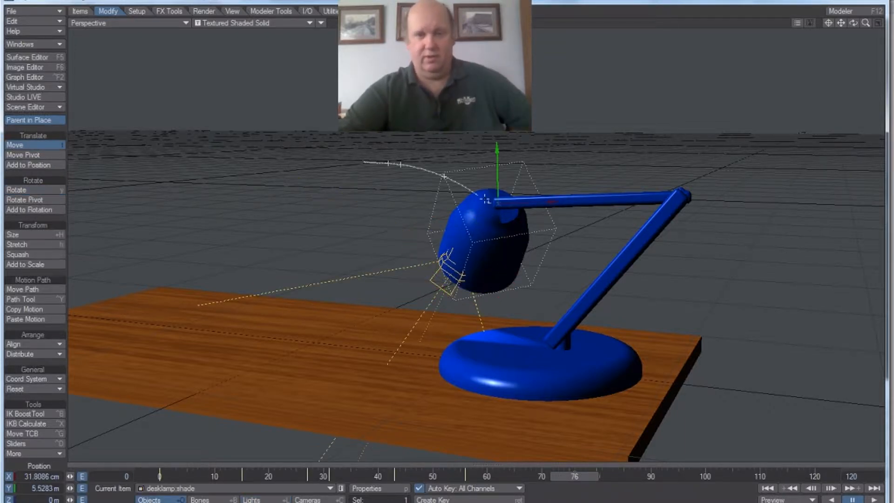
{"action": "left_click", "coordinate": [44, 190]}
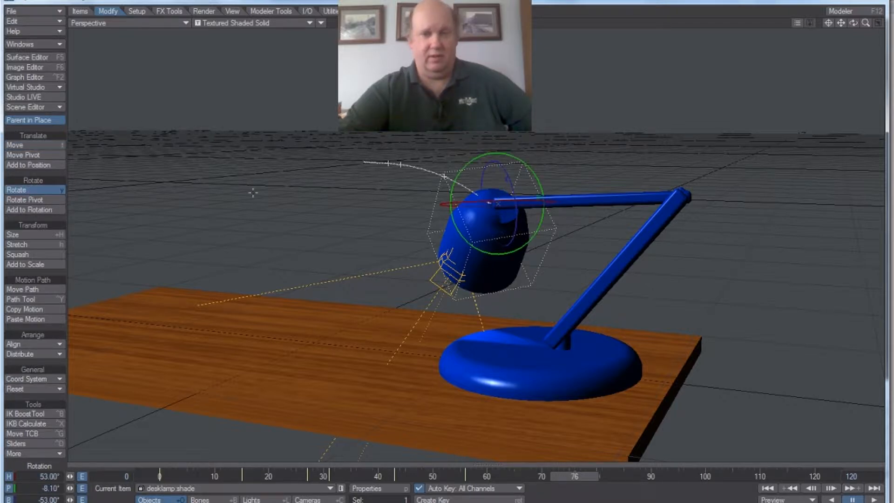
{"action": "left_click_drag", "start_coordinate": [536, 190], "coordinate": [508, 220]}
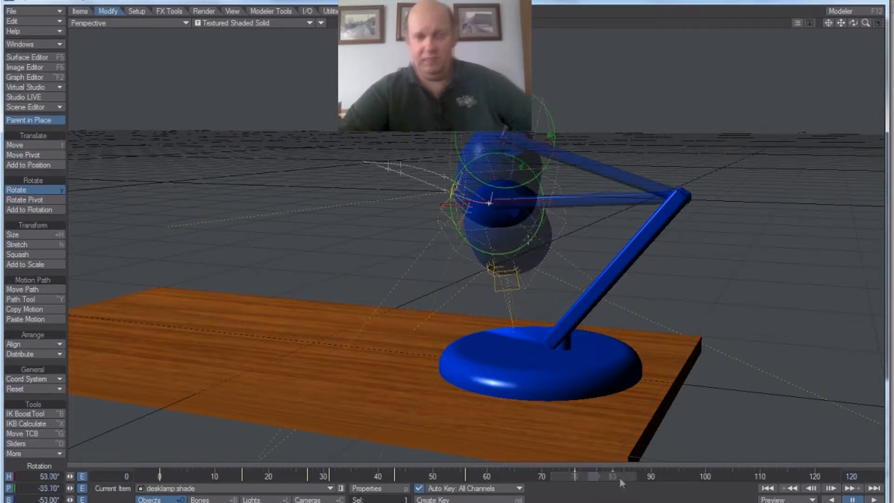
View the scene through the camera at frame 91 and move the camera to X 6.075 m, Y 3.125 m, Z -17.393 m
{"action": "left_click_drag", "start_coordinate": [619, 479], "coordinate": [657, 478]}
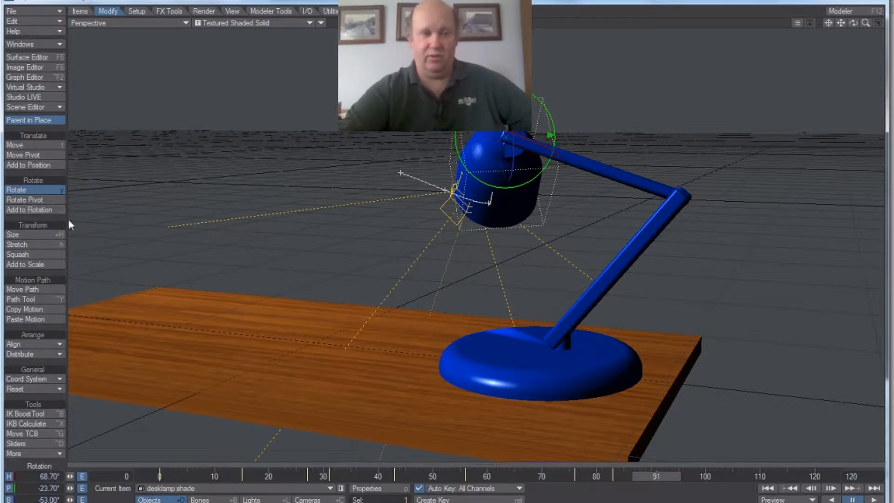
{"action": "left_click", "coordinate": [130, 24]}
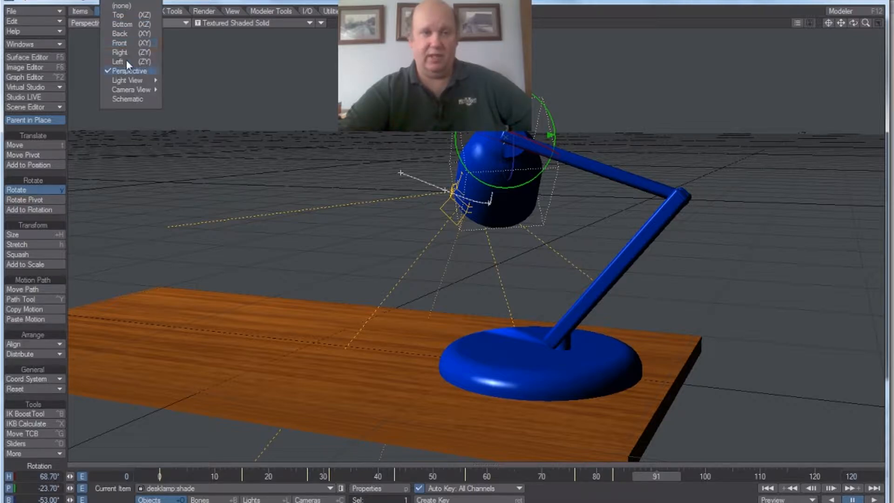
{"action": "mouse_move", "coordinate": [121, 89]}
{"action": "left_click", "coordinate": [185, 110]}
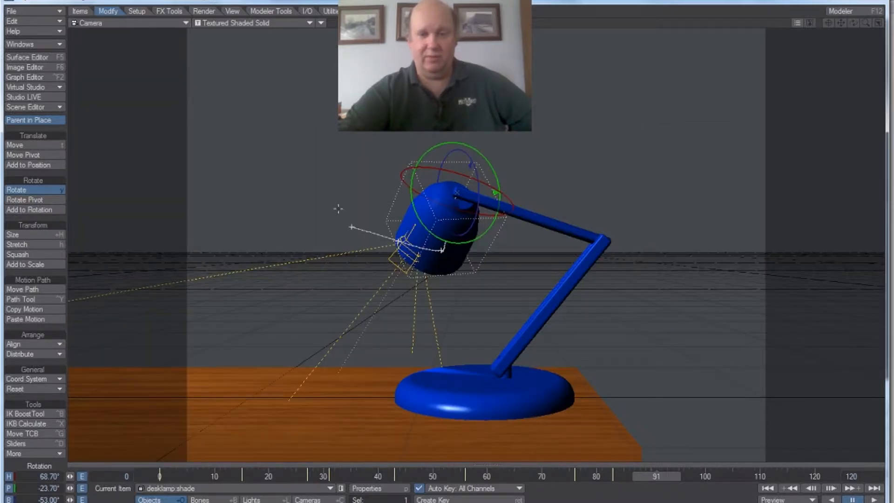
{"action": "left_click", "coordinate": [315, 499]}
{"action": "left_click_drag", "start_coordinate": [385, 450], "coordinate": [376, 416]}
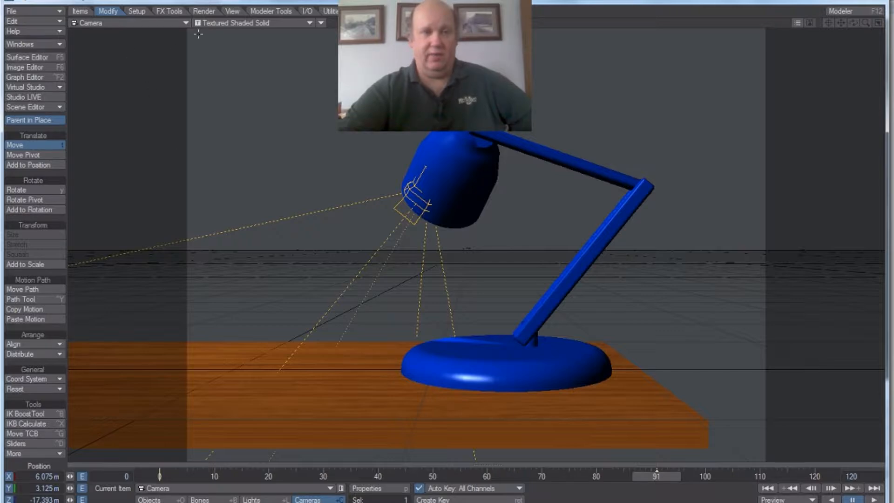
Enable saving RGB frames of type LW_PNG32 in the Render Globals output settings
{"action": "left_click", "coordinate": [204, 11]}
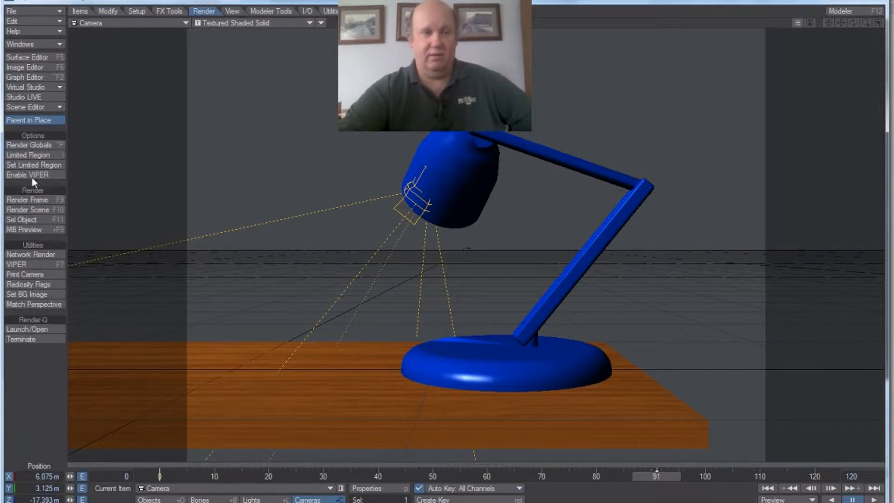
{"action": "left_click", "coordinate": [37, 145]}
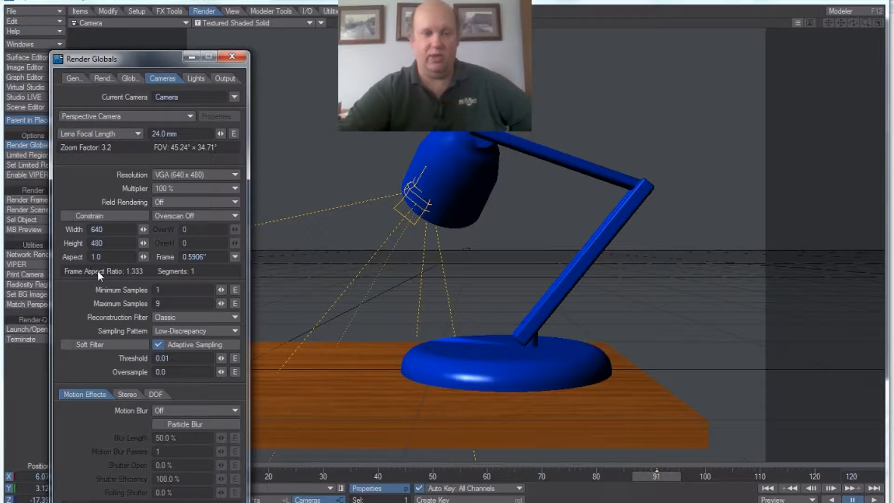
{"action": "left_click", "coordinate": [221, 79]}
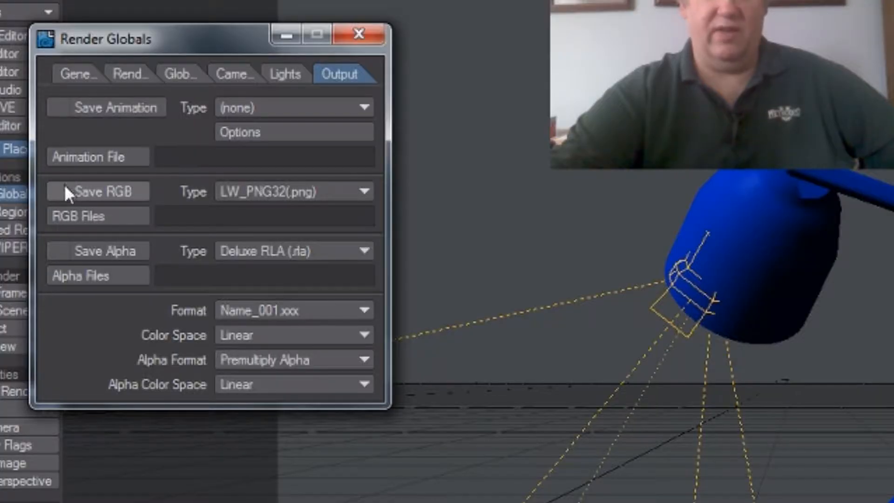
{"action": "left_click", "coordinate": [55, 188]}
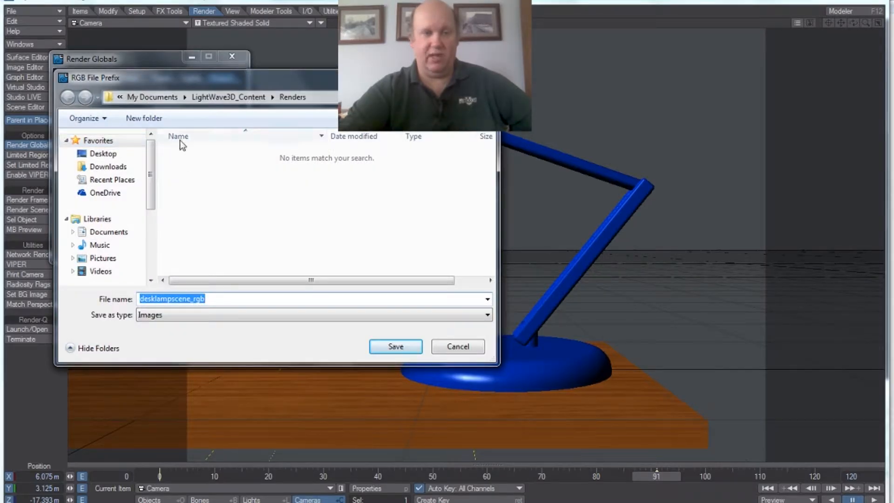
Create a folder named lampframes inside Renders and save the RGB file prefix in it as lamp
{"action": "left_click", "coordinate": [162, 122]}
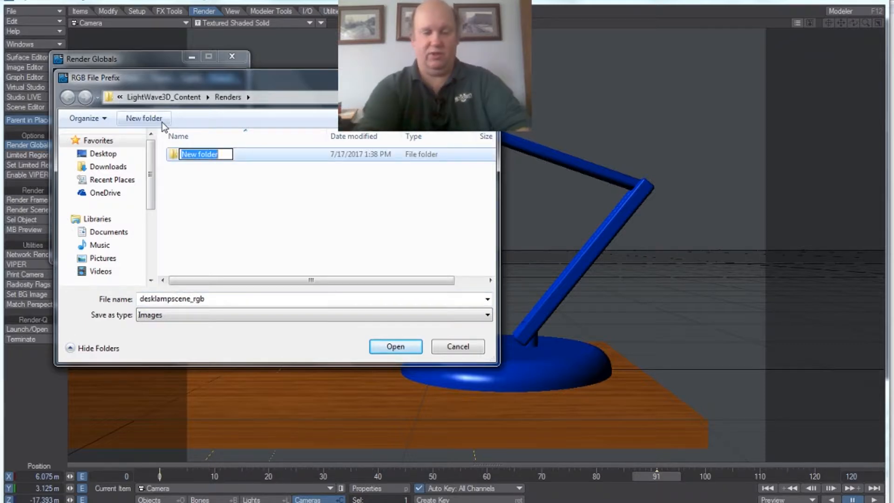
{"action": "type", "text": "lampframes"}
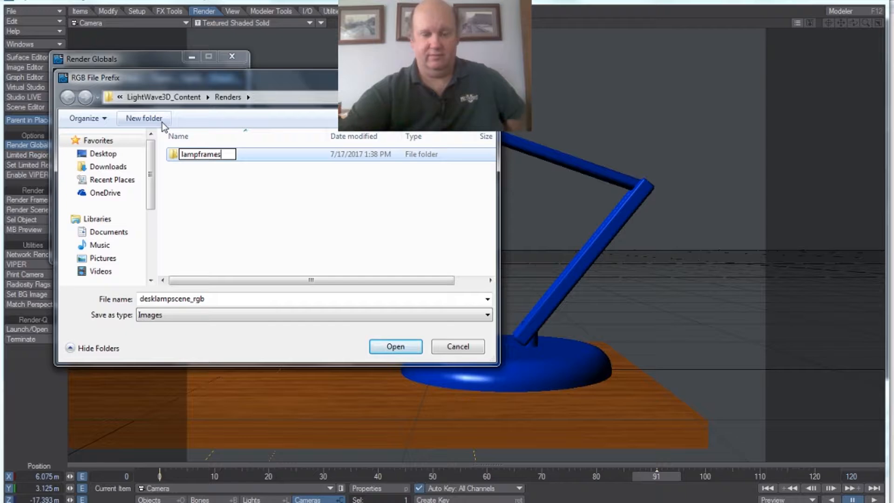
{"action": "key", "text": "Return"}
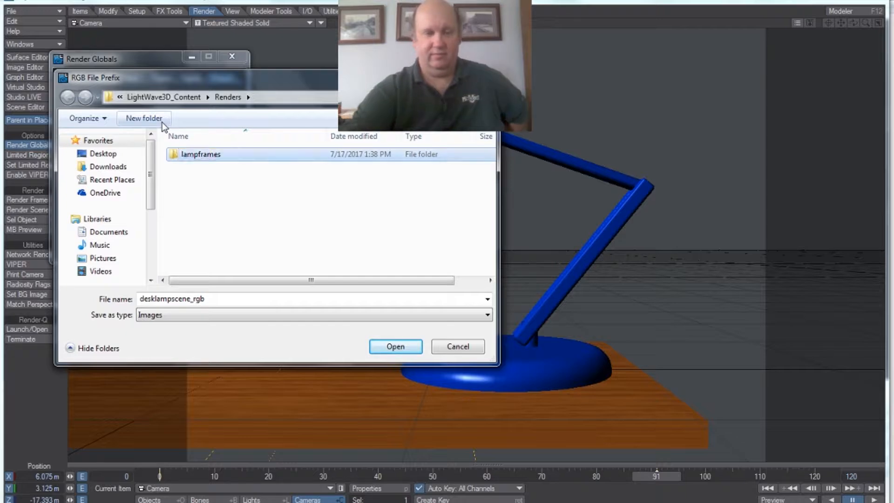
{"action": "double_click", "coordinate": [177, 158]}
{"action": "double_click", "coordinate": [239, 299]}
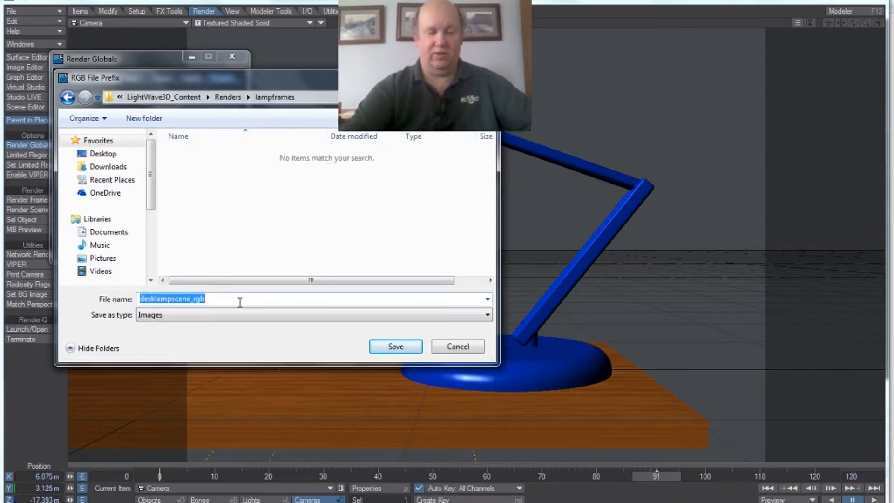
{"action": "type", "text": "lamp"}
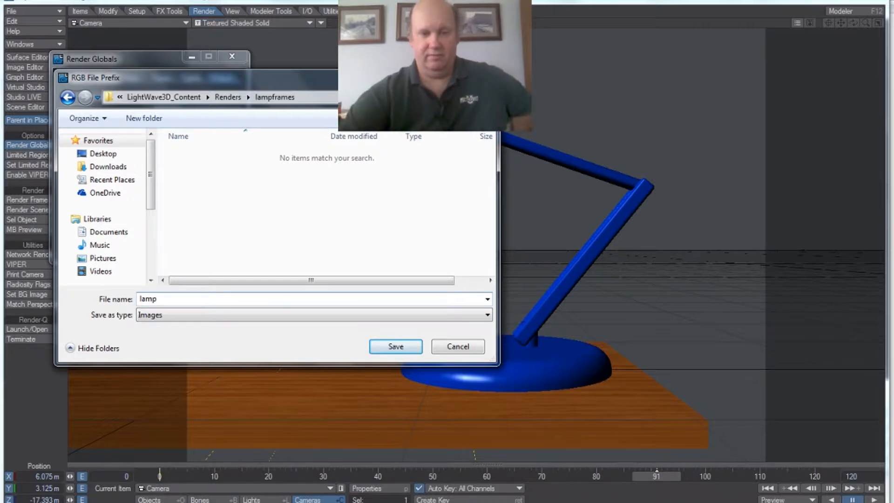
{"action": "left_click", "coordinate": [412, 352]}
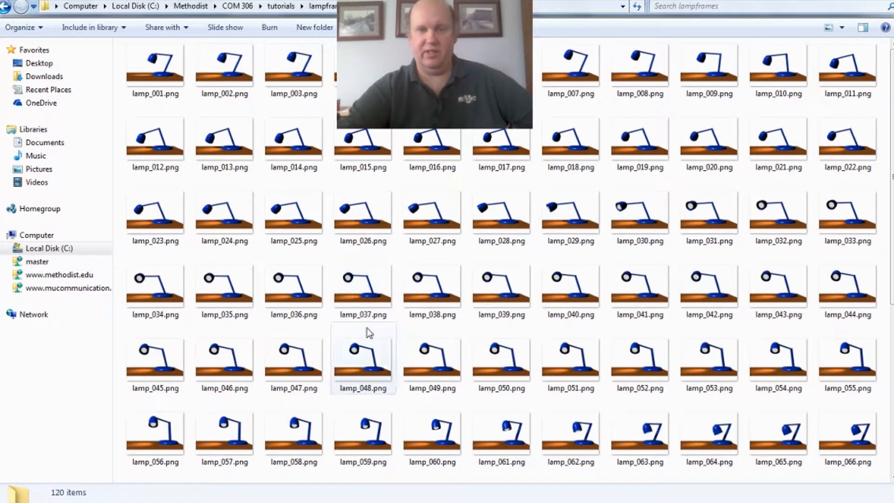
Look through the rendered lamp PNG frames in the lampframes folder
{"action": "scroll", "coordinate": [509, 261], "scroll_direction": "down", "scroll_amount": 8}
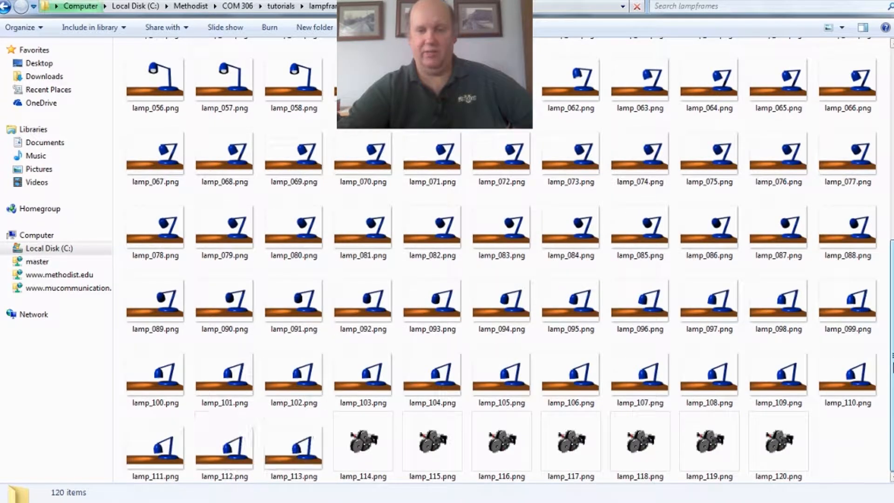
{"action": "left_click_drag", "start_coordinate": [891, 344], "coordinate": [875, 55]}
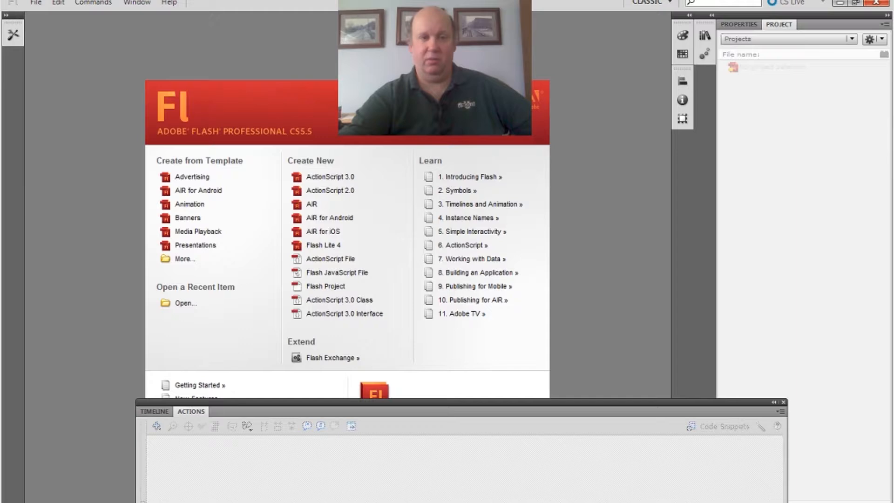
Switch to Flash Professional and set the new document's stage size to 640 x 480 px
{"action": "left_click_drag", "start_coordinate": [594, 401], "coordinate": [546, 422]}
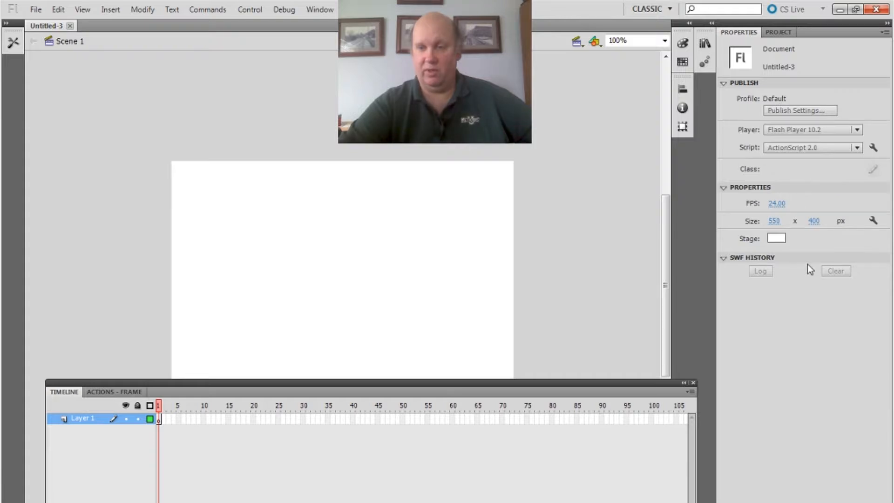
{"action": "left_click", "coordinate": [777, 34]}
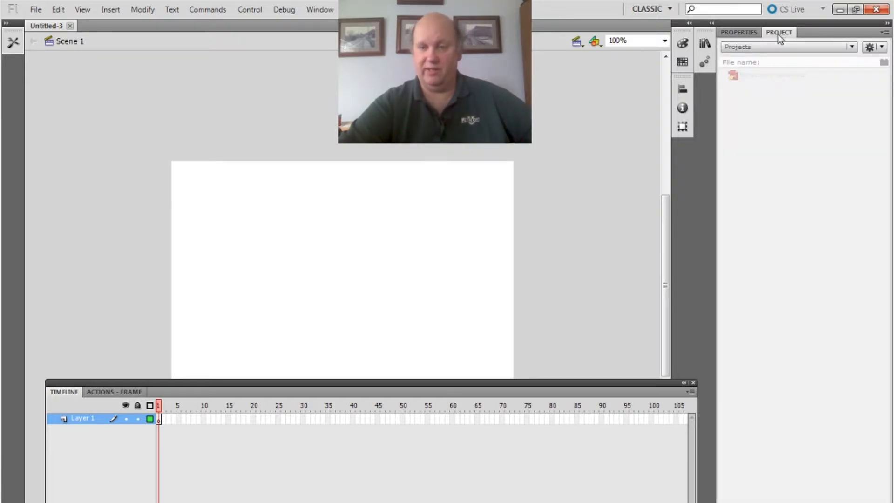
{"action": "left_click", "coordinate": [747, 36]}
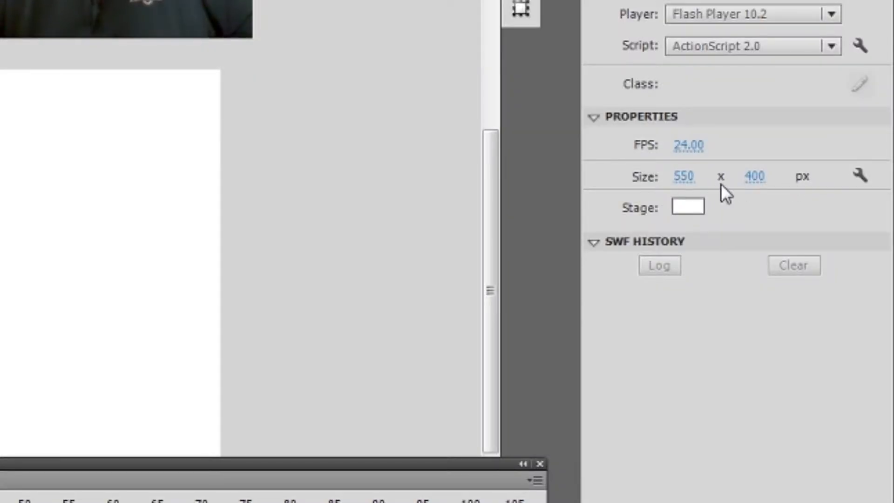
{"action": "left_click", "coordinate": [688, 178]}
{"action": "type", "text": "640"}
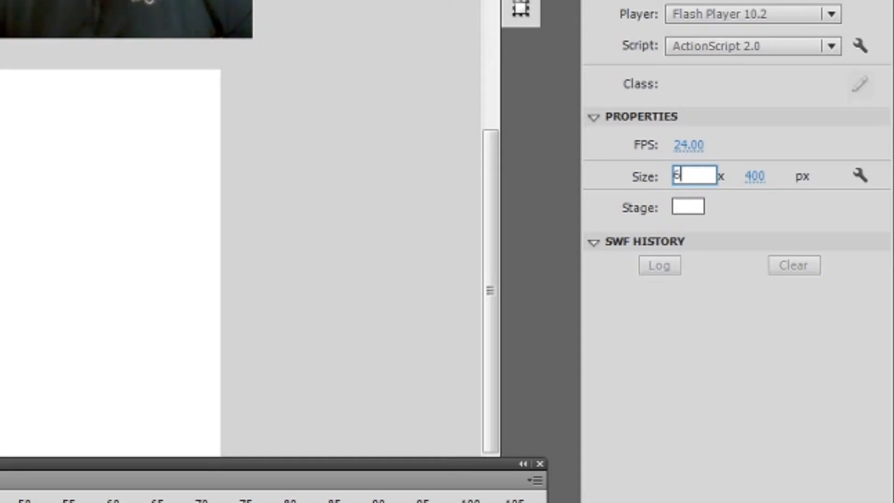
{"action": "left_click", "coordinate": [755, 176]}
{"action": "type", "text": "480"}
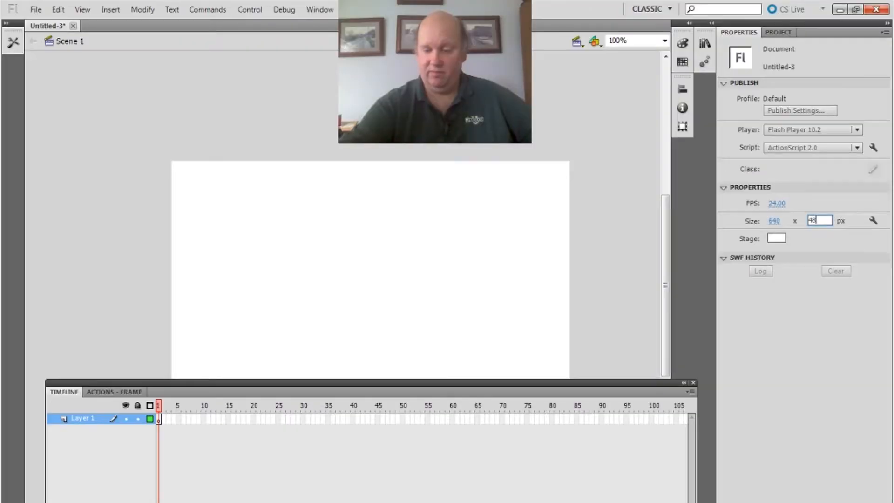
{"action": "key", "text": "Return"}
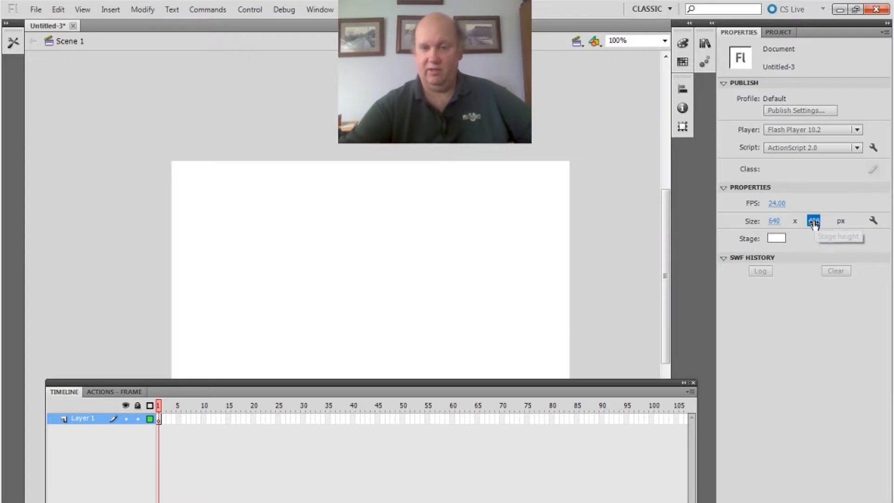
{"action": "left_click_drag", "start_coordinate": [666, 231], "coordinate": [671, 267]}
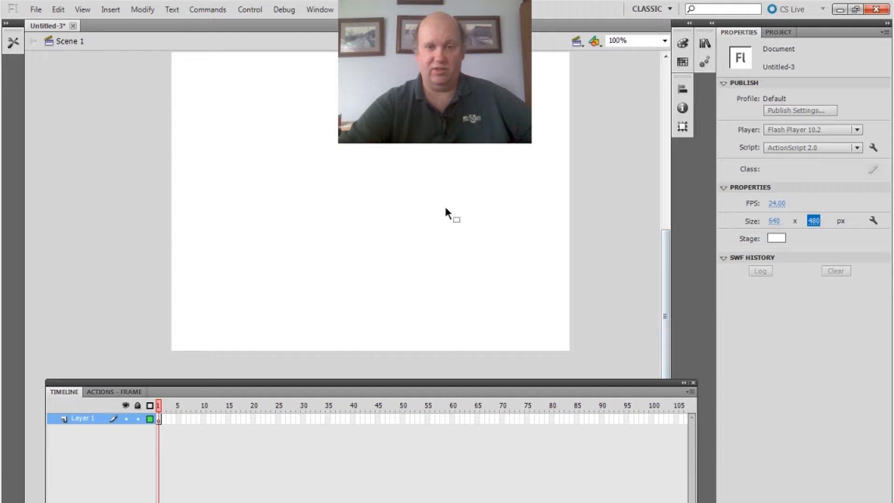
{"action": "left_click_drag", "start_coordinate": [666, 254], "coordinate": [664, 249]}
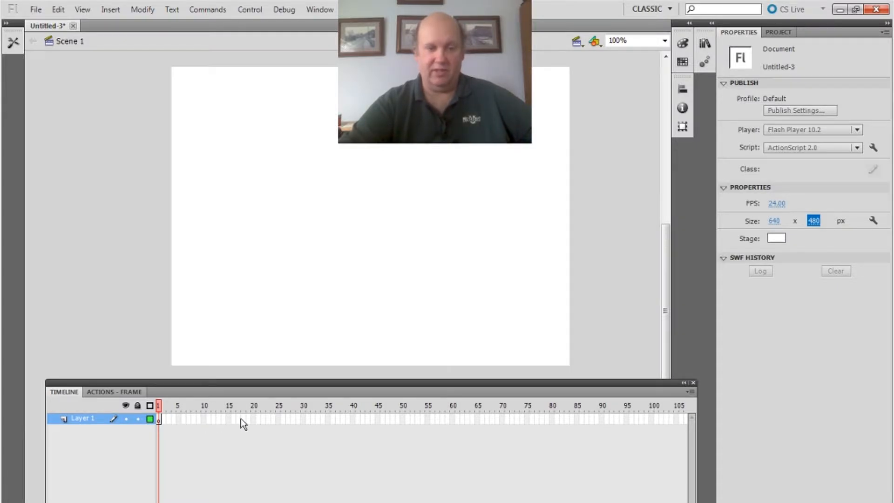
Import lamp_001.png from the lampframes2 folder to the stage together with all images of its sequence
{"action": "left_click", "coordinate": [36, 10]}
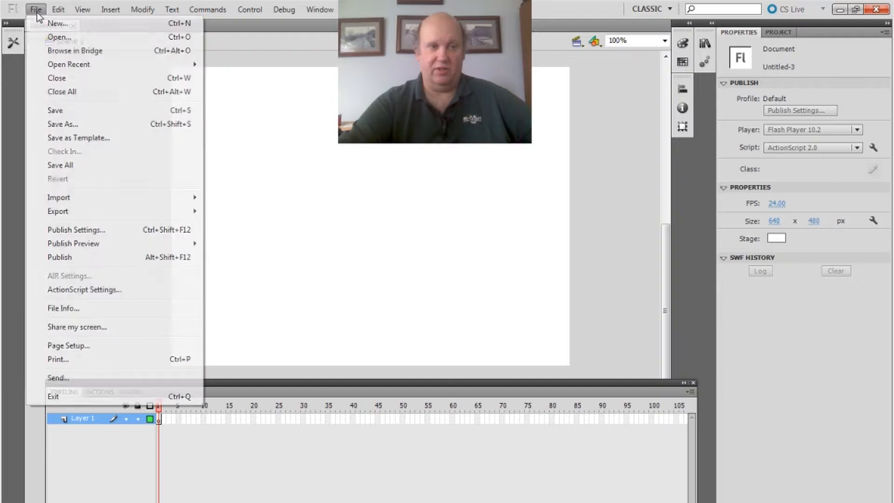
{"action": "mouse_move", "coordinate": [78, 201]}
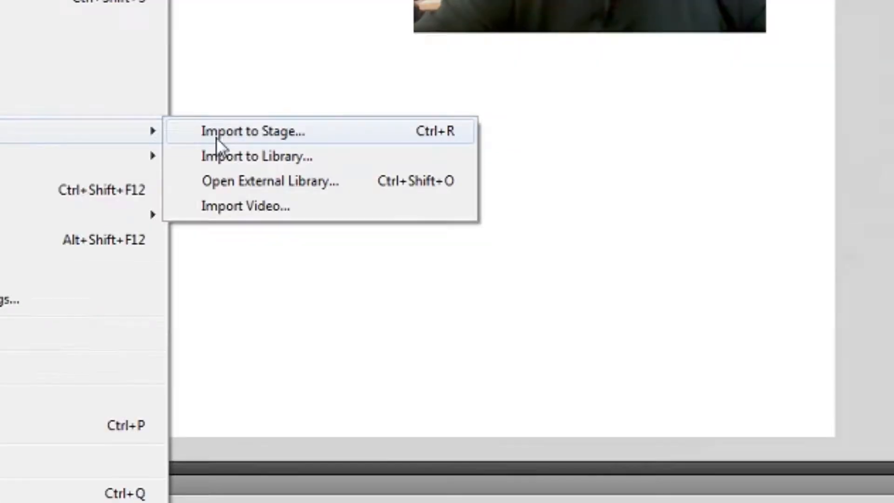
{"action": "left_click", "coordinate": [232, 197]}
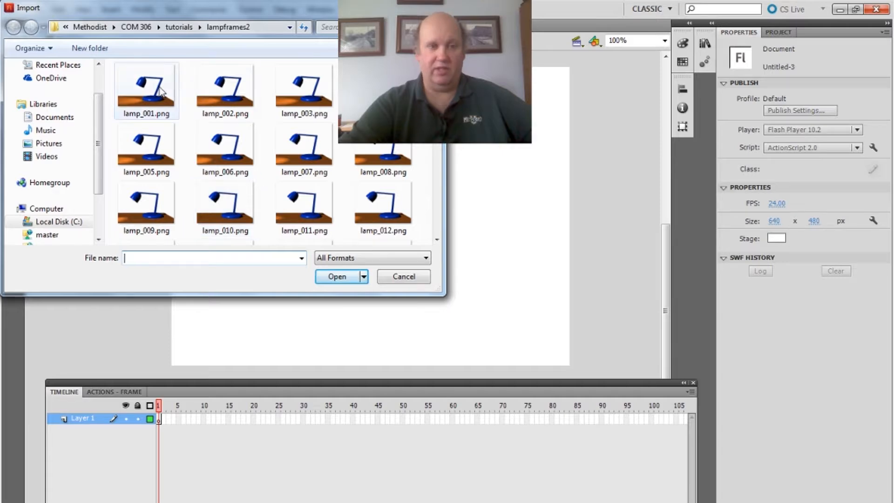
{"action": "left_click", "coordinate": [140, 91]}
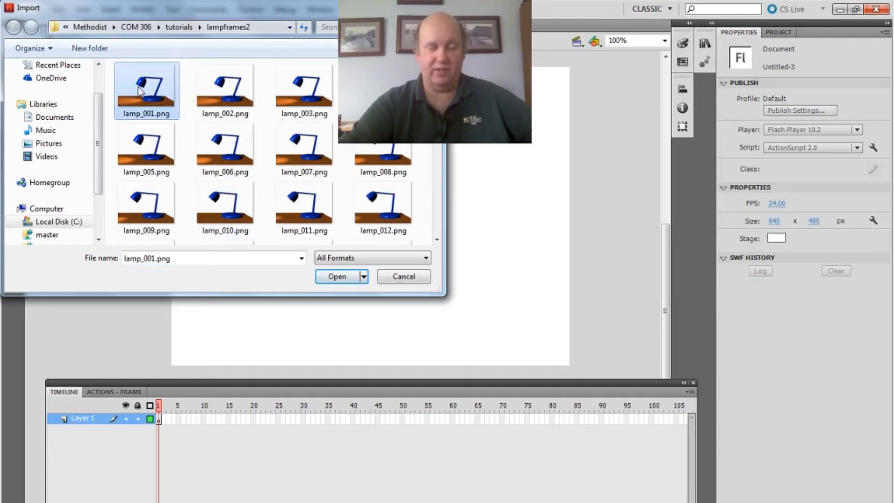
{"action": "left_click", "coordinate": [336, 276]}
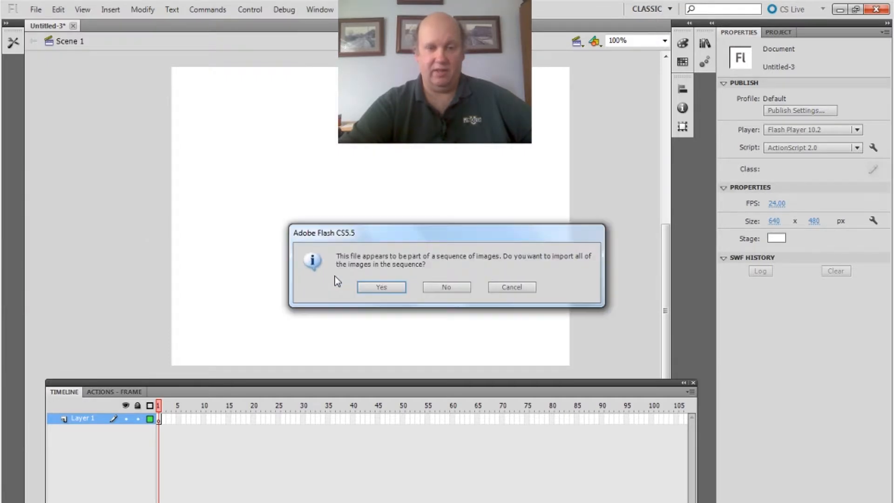
{"action": "left_click_drag", "start_coordinate": [382, 231], "coordinate": [298, 309]}
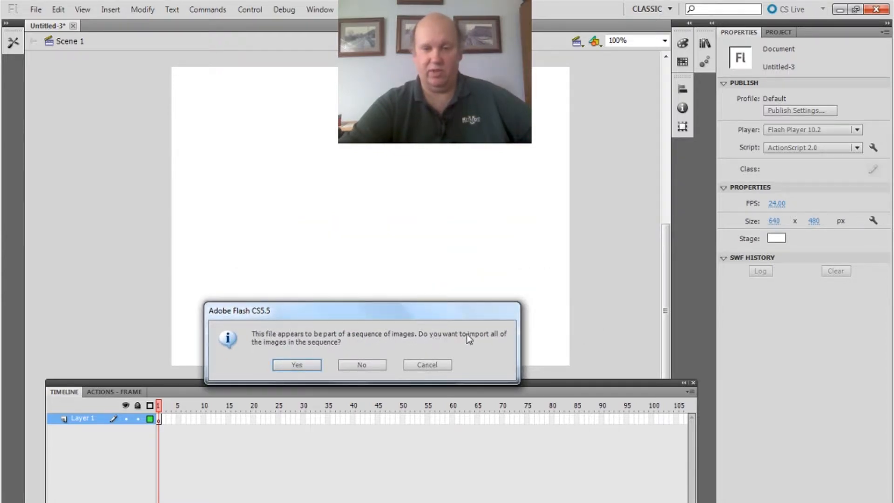
{"action": "left_click", "coordinate": [304, 365]}
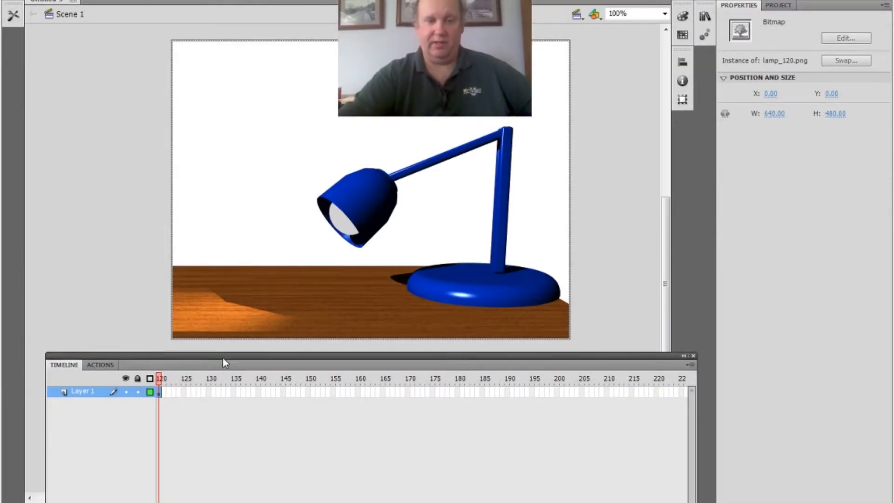
Shorten the timeline panel, place it below the lamp picture, and return the playhead to frame 1
{"action": "left_click_drag", "start_coordinate": [223, 358], "coordinate": [230, 262]}
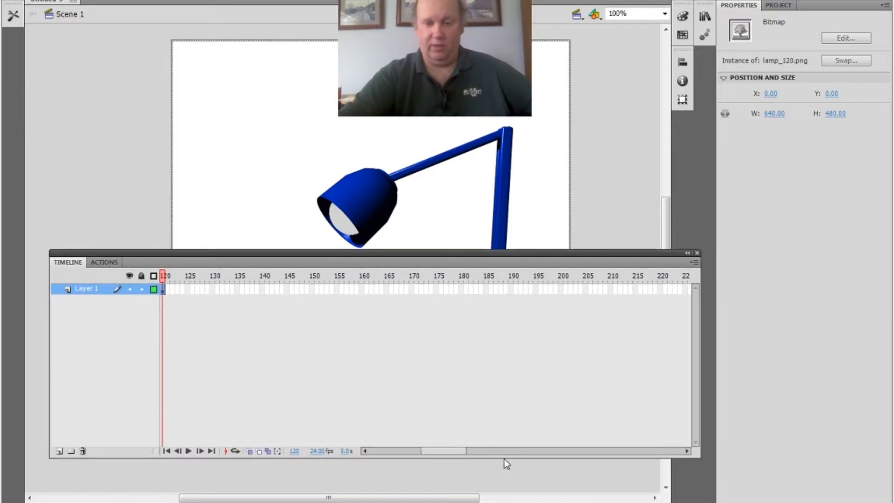
{"action": "left_click_drag", "start_coordinate": [503, 457], "coordinate": [496, 401]}
{"action": "left_click_drag", "start_coordinate": [442, 258], "coordinate": [440, 325]}
{"action": "left_click_drag", "start_coordinate": [440, 463], "coordinate": [364, 466]}
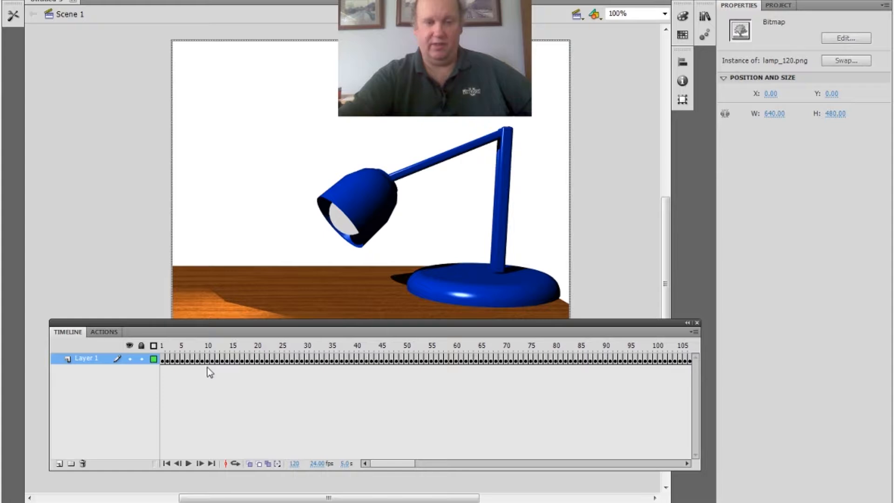
{"action": "left_click_drag", "start_coordinate": [190, 350], "coordinate": [161, 359]}
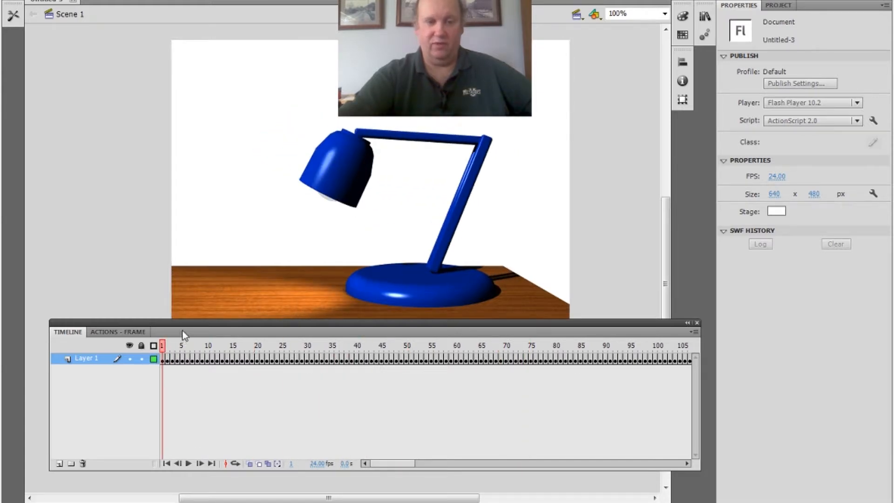
{"action": "left_click_drag", "start_coordinate": [183, 325], "coordinate": [175, 340]}
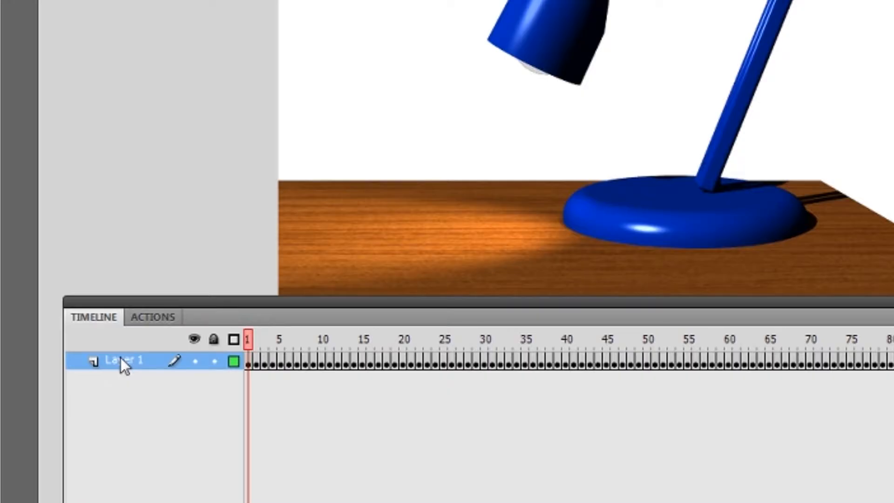
Rename the layer holding the lamp frames as movie
{"action": "double_click", "coordinate": [75, 373]}
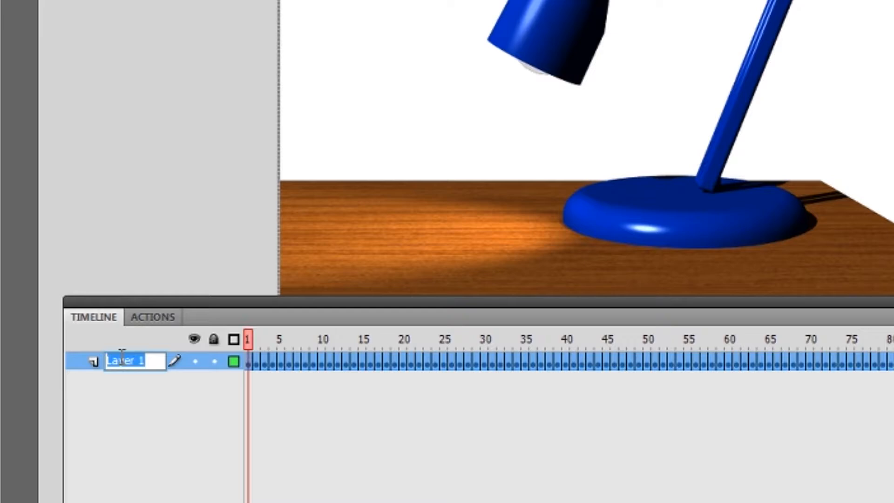
{"action": "type", "text": "movie"}
{"action": "key", "text": "Return"}
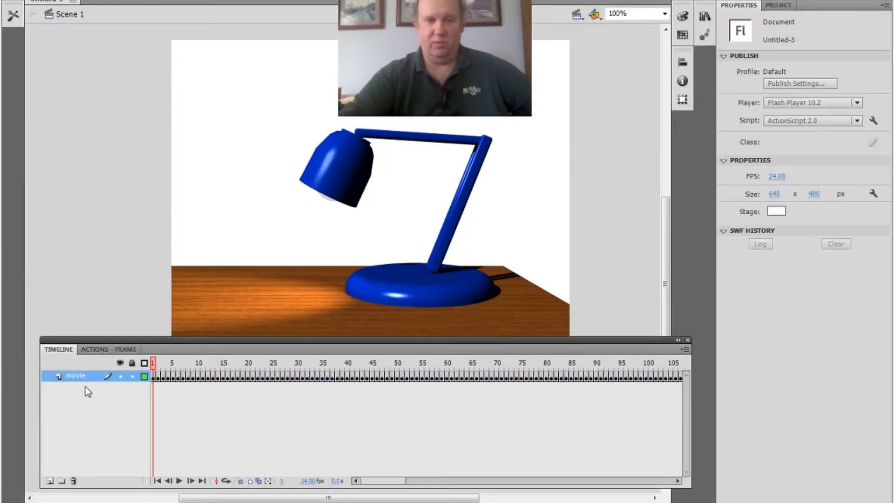
Test the movie to preview the lamp animation and close the preview
{"action": "mouse_move", "coordinate": [126, 340]}
{"action": "left_mouse_down"}
{"action": "mouse_move", "coordinate": [122, 355]}
{"action": "mouse_move", "coordinate": [124, 343]}
{"action": "left_mouse_up"}
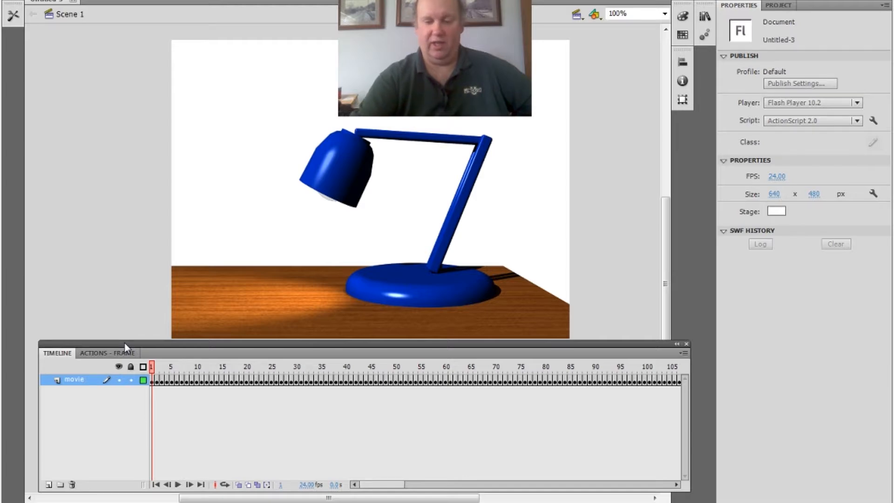
{"action": "key", "text": "ctrl+Return"}
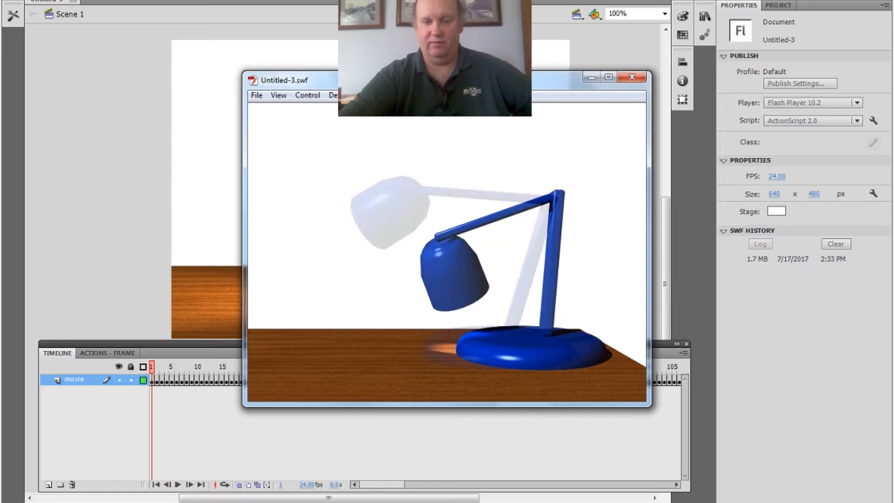
{"action": "left_click", "coordinate": [632, 78]}
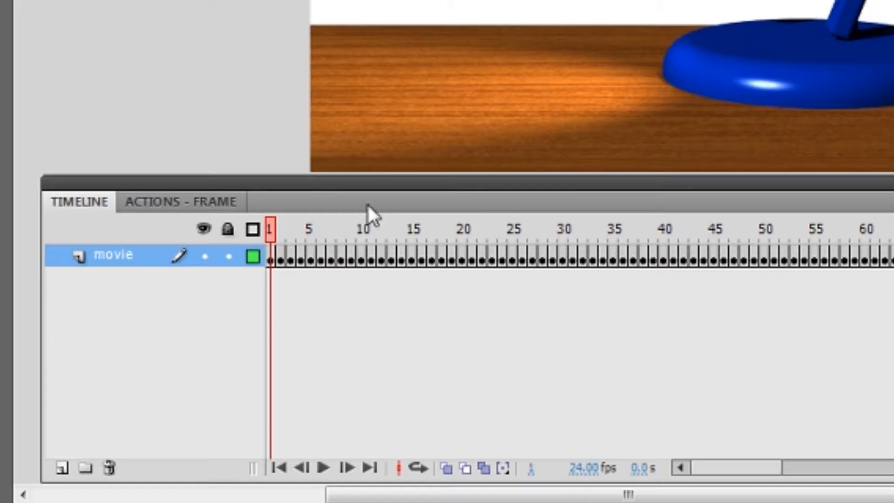
Add a new layer named background and place it beneath the movie layer
{"action": "left_click", "coordinate": [62, 468]}
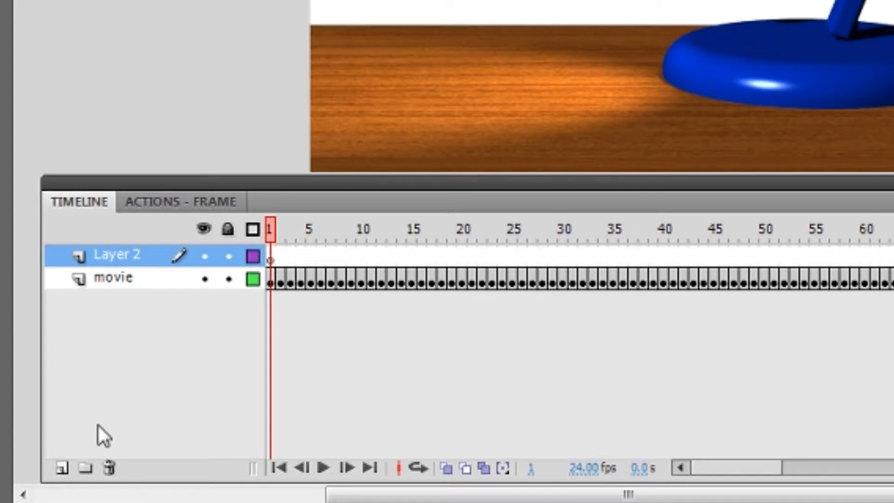
{"action": "double_click", "coordinate": [119, 256]}
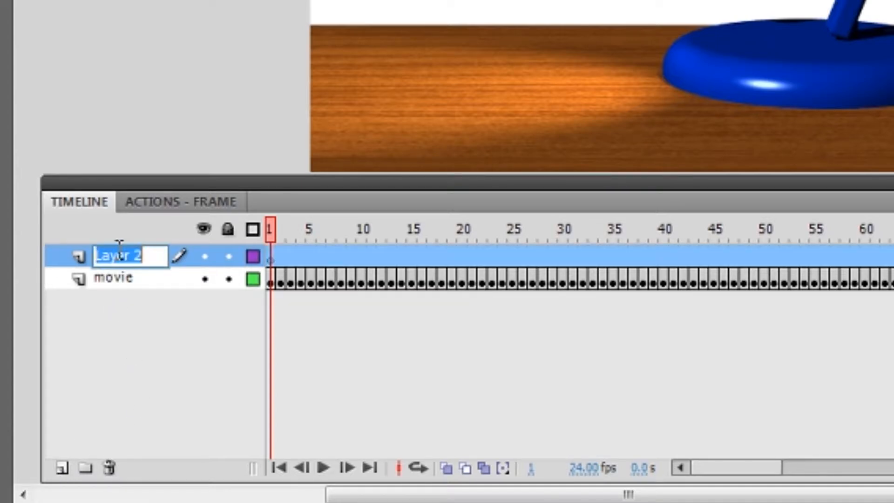
{"action": "type", "text": "backgro"}
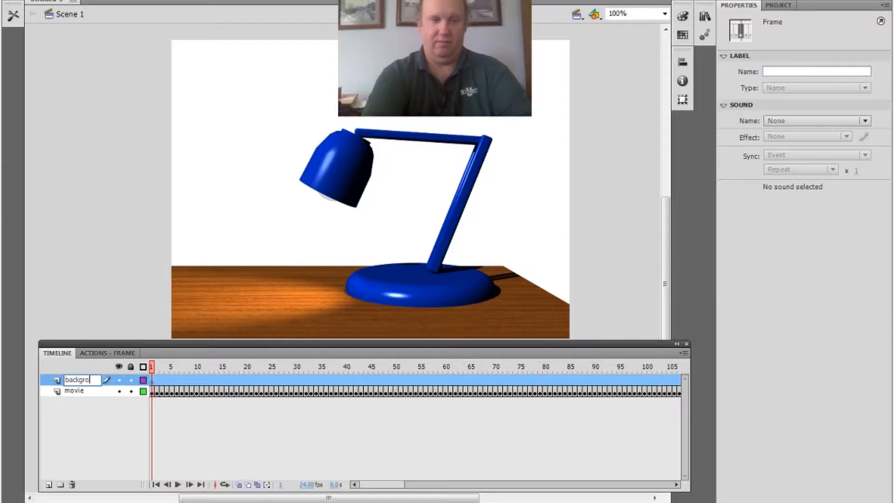
{"action": "type", "text": "und"}
{"action": "key", "text": "Return"}
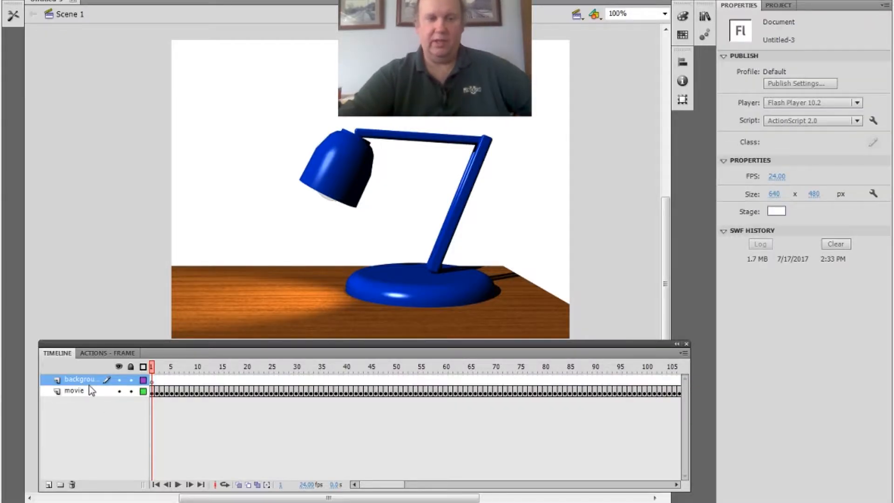
{"action": "left_click_drag", "start_coordinate": [81, 378], "coordinate": [81, 395]}
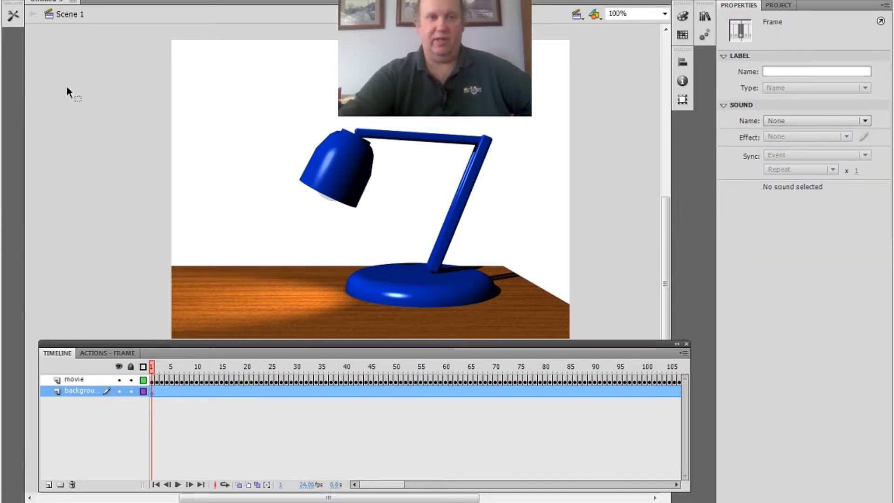
Import back1.jpg from the tutorials folder onto the stage in the background layer
{"action": "left_click", "coordinate": [36, 0]}
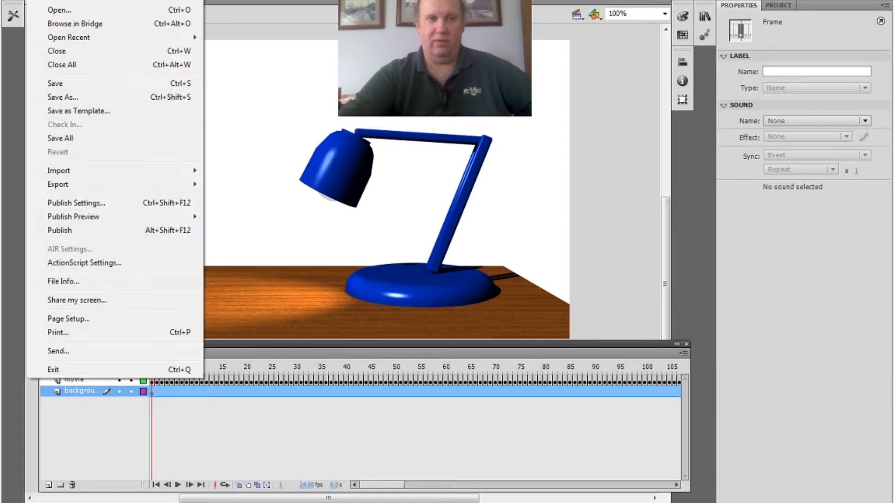
{"action": "mouse_move", "coordinate": [88, 169]}
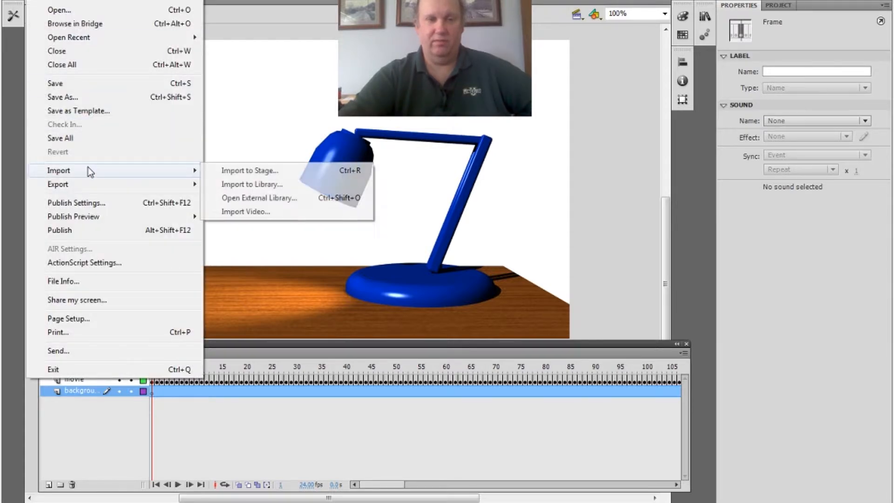
{"action": "left_click", "coordinate": [239, 172]}
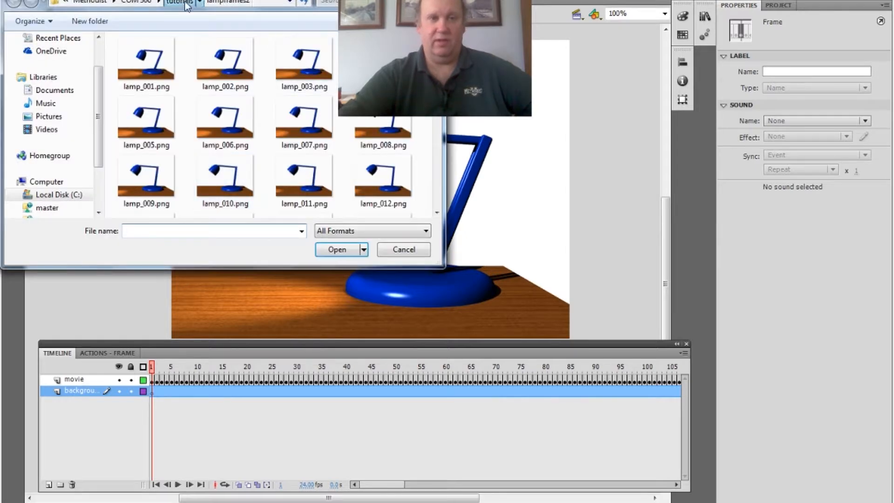
{"action": "left_click", "coordinate": [179, 2]}
{"action": "left_click_drag", "start_coordinate": [434, 69], "coordinate": [433, 151]}
{"action": "left_click", "coordinate": [303, 82]}
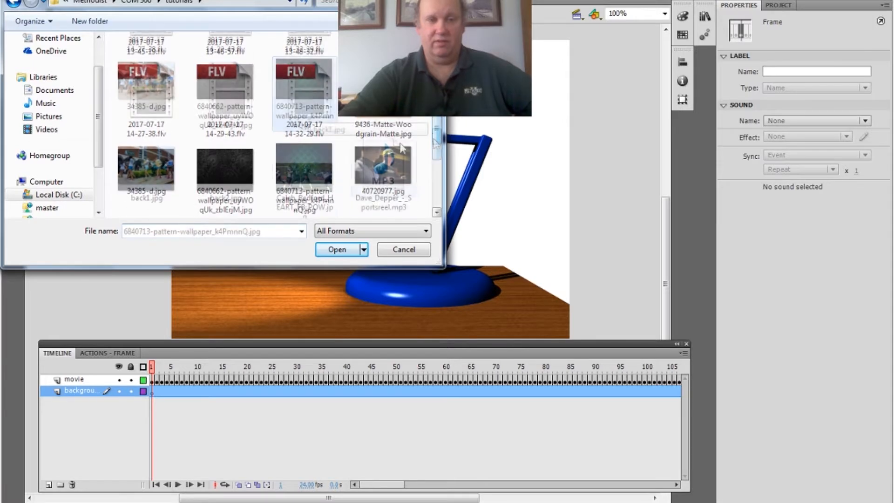
{"action": "left_click", "coordinate": [136, 168]}
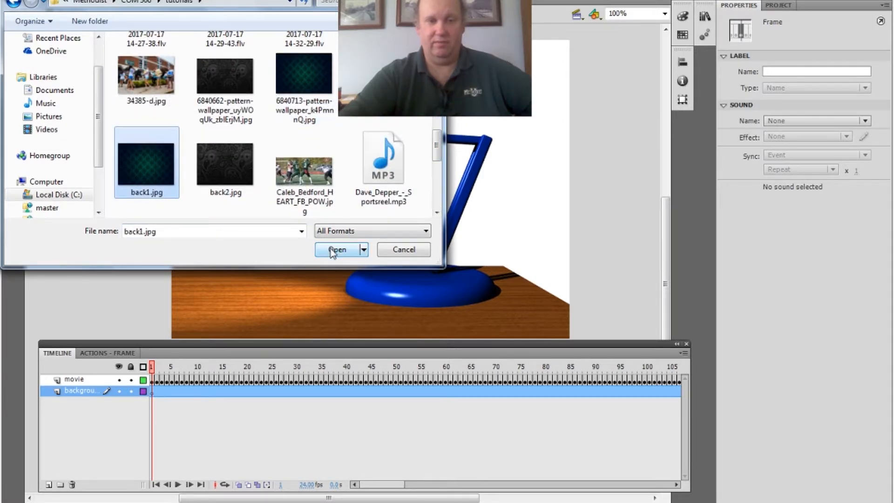
{"action": "left_click", "coordinate": [332, 249]}
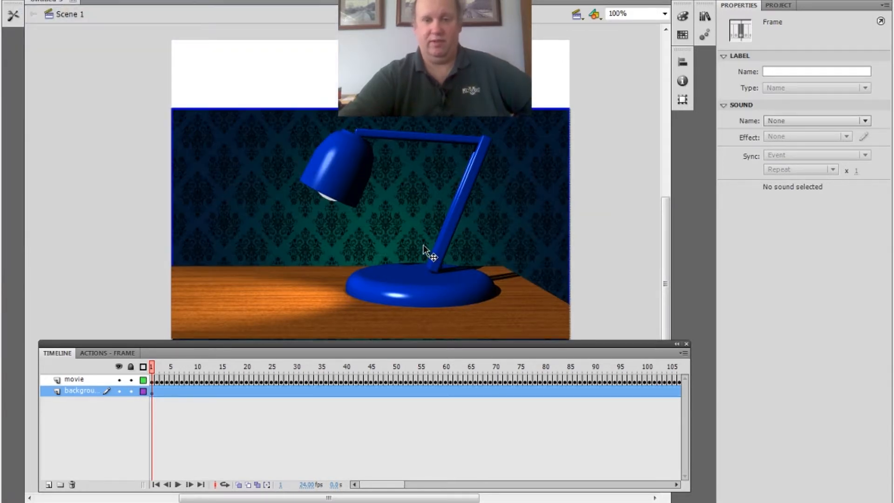
Move the wallpaper image up to about X 0, Y -3 so it covers the stage behind the lamp, and test the movie
{"action": "left_click", "coordinate": [239, 202]}
{"action": "scroll", "coordinate": [452, 315], "scroll_direction": "down", "scroll_amount": 3}
{"action": "left_click_drag", "start_coordinate": [451, 311], "coordinate": [450, 242]}
{"action": "left_click_drag", "start_coordinate": [665, 272], "coordinate": [663, 244]}
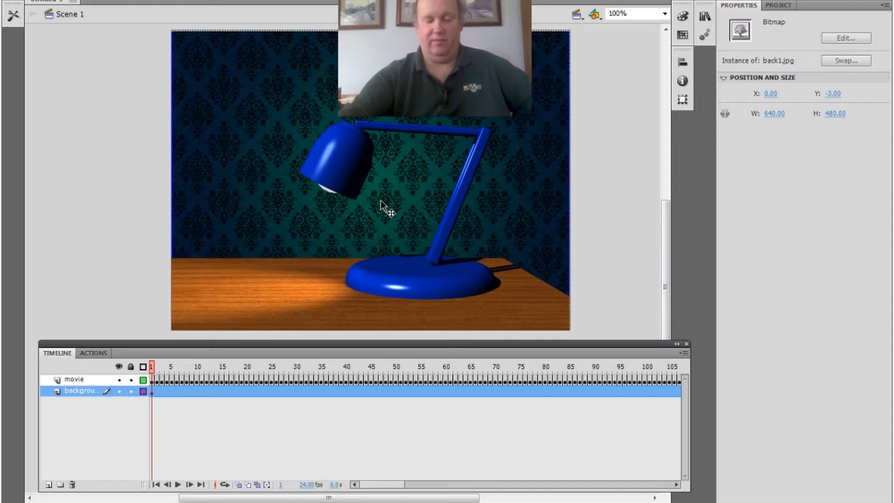
{"action": "key", "text": "ctrl+Return"}
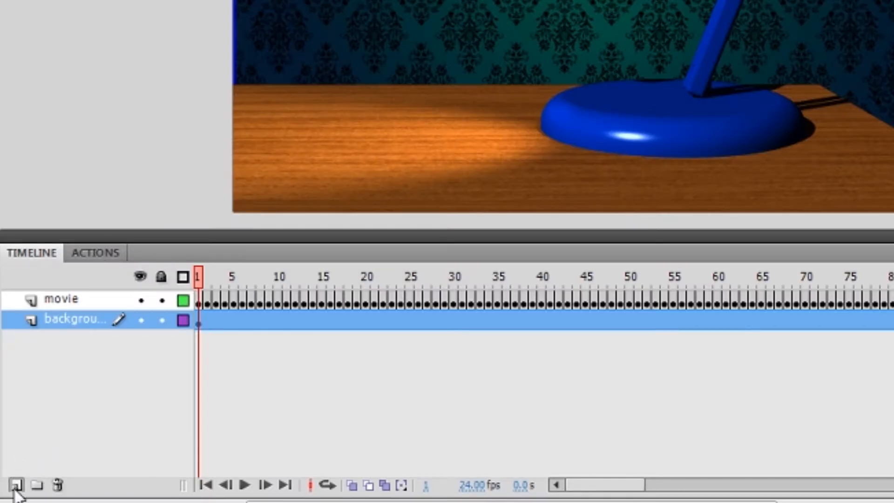
Add a new layer named script and place it above the movie layer
{"action": "left_click", "coordinate": [16, 486]}
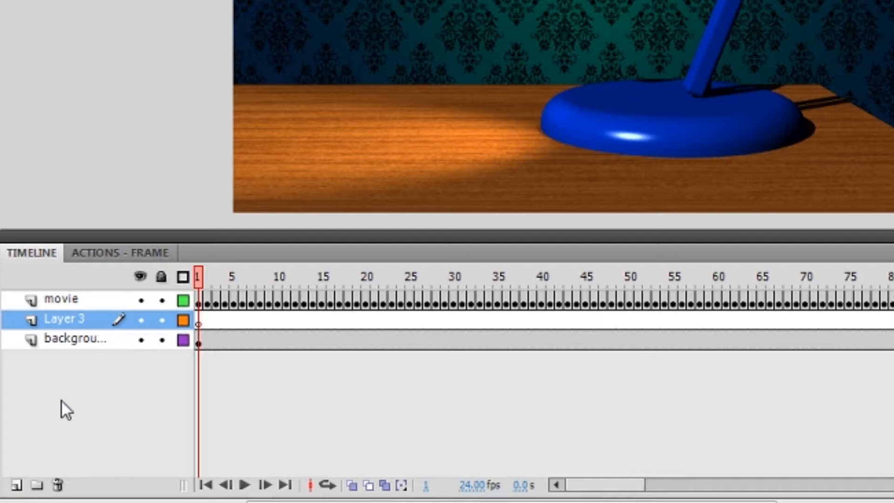
{"action": "double_click", "coordinate": [61, 318]}
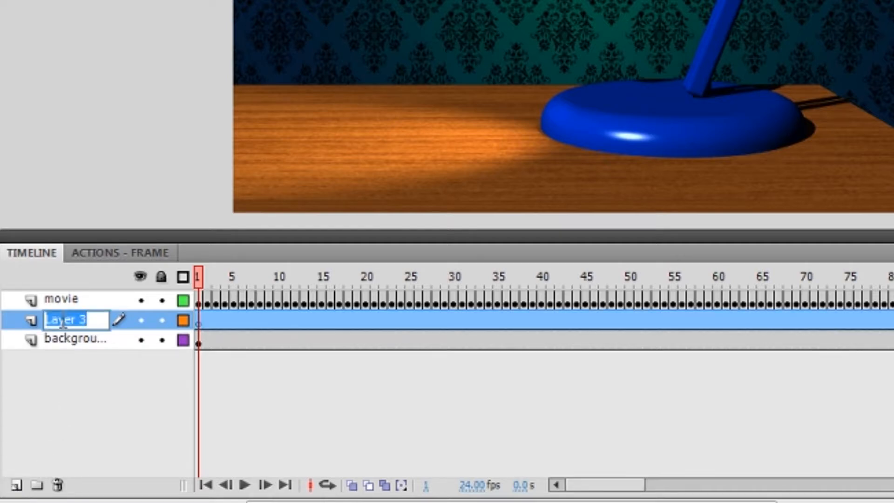
{"action": "type", "text": "script"}
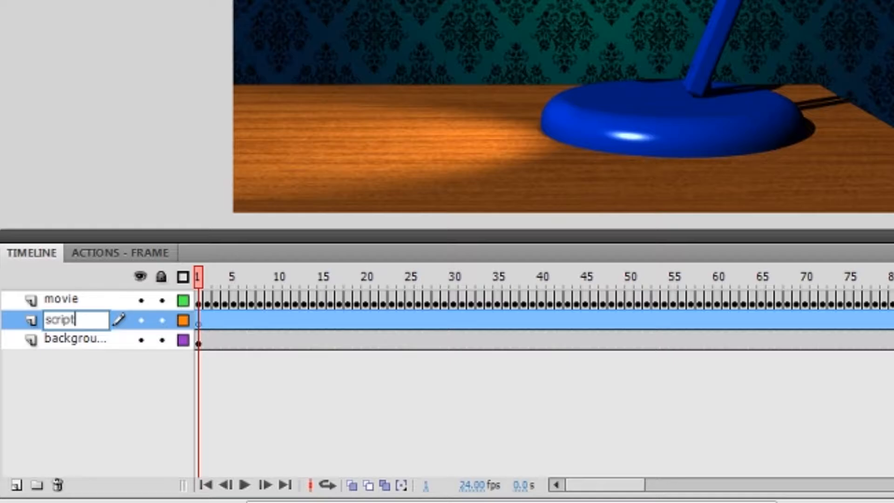
{"action": "key", "text": "Return"}
{"action": "left_click_drag", "start_coordinate": [74, 411], "coordinate": [58, 399]}
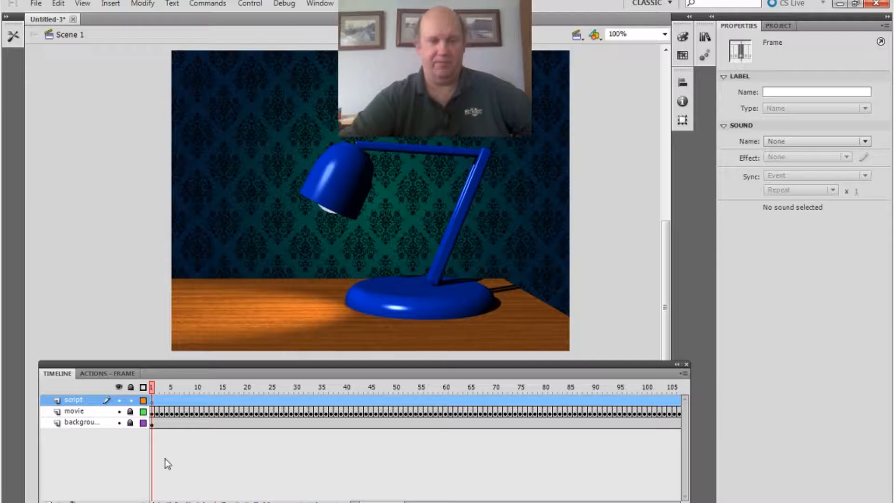
Add the action stop(); to the first frame of the script layer
{"action": "left_click", "coordinate": [184, 450]}
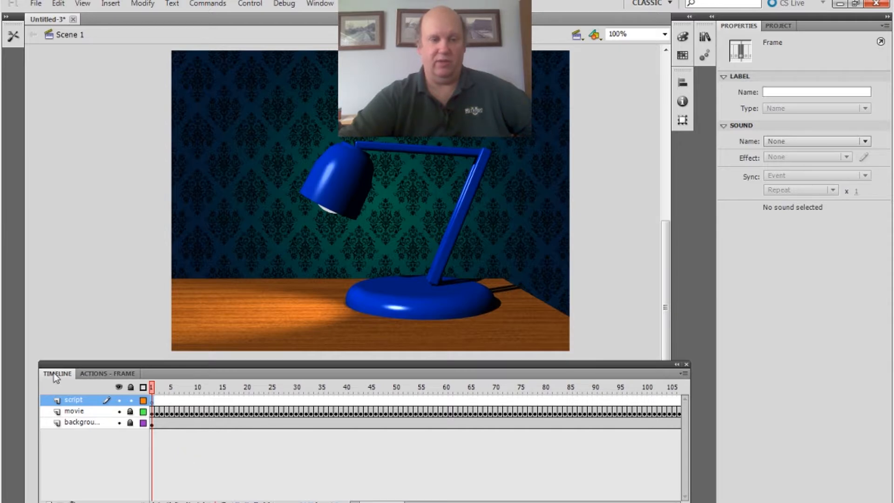
{"action": "left_click", "coordinate": [108, 374]}
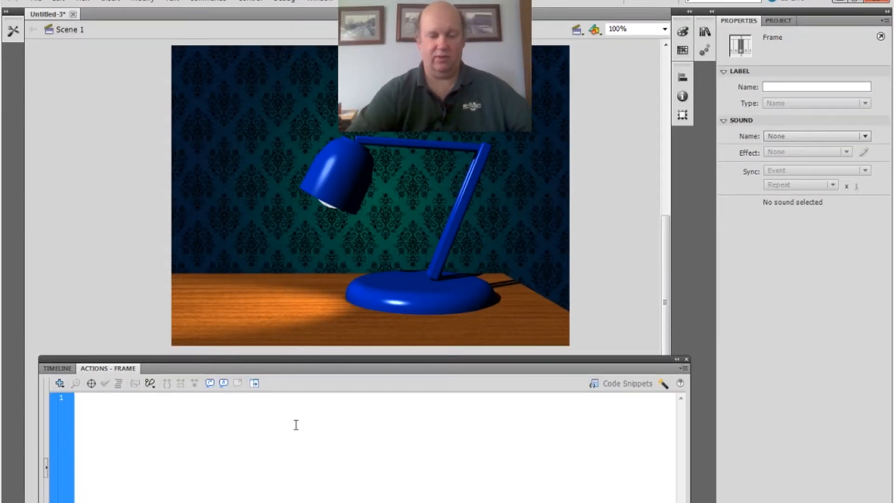
{"action": "type", "text": "stop"}
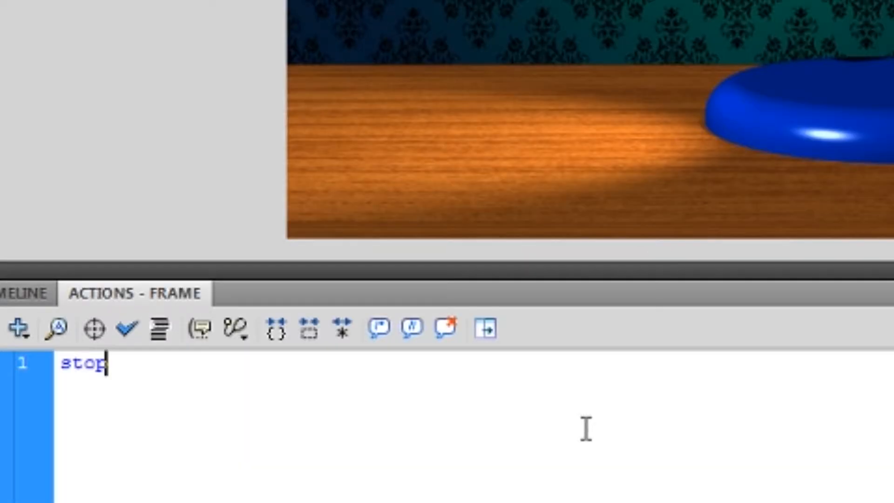
{"action": "type", "text": "();"}
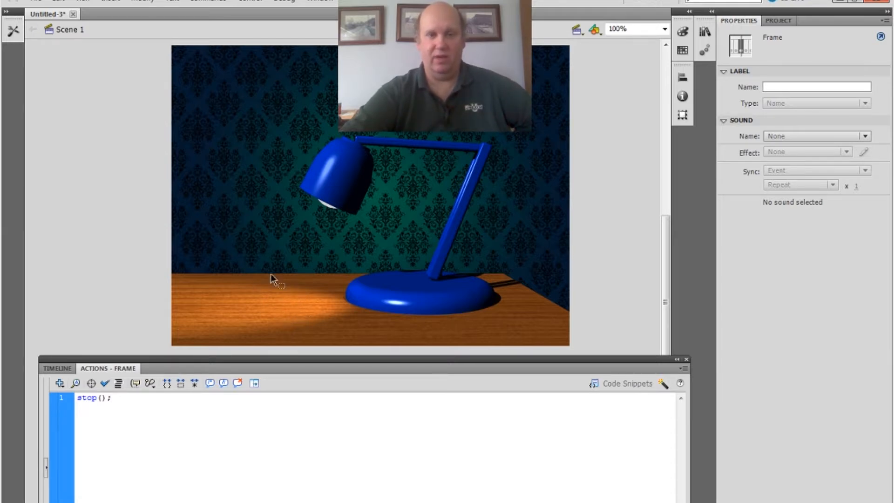
Show the library and create a new symbol of type Button named button_all
{"action": "key", "text": "ctrl+l"}
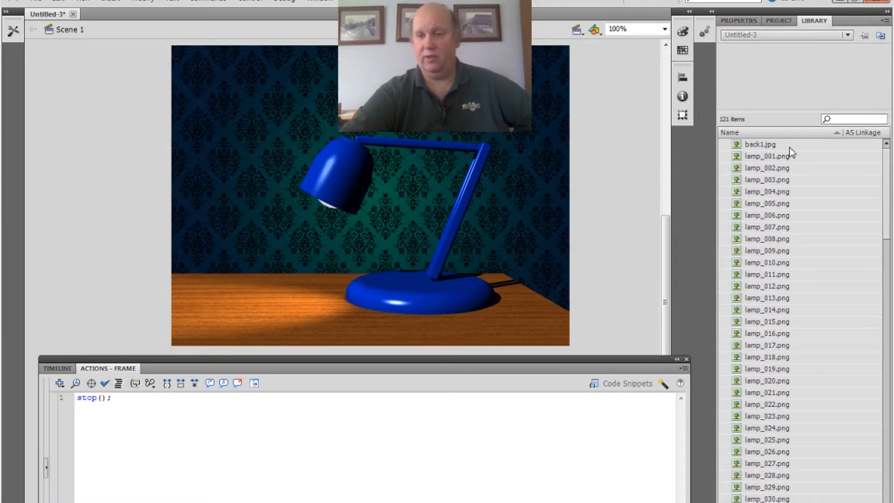
{"action": "mouse_move", "coordinate": [885, 215]}
{"action": "left_mouse_down"}
{"action": "mouse_move", "coordinate": [886, 478]}
{"action": "mouse_move", "coordinate": [886, 214]}
{"action": "left_mouse_up"}
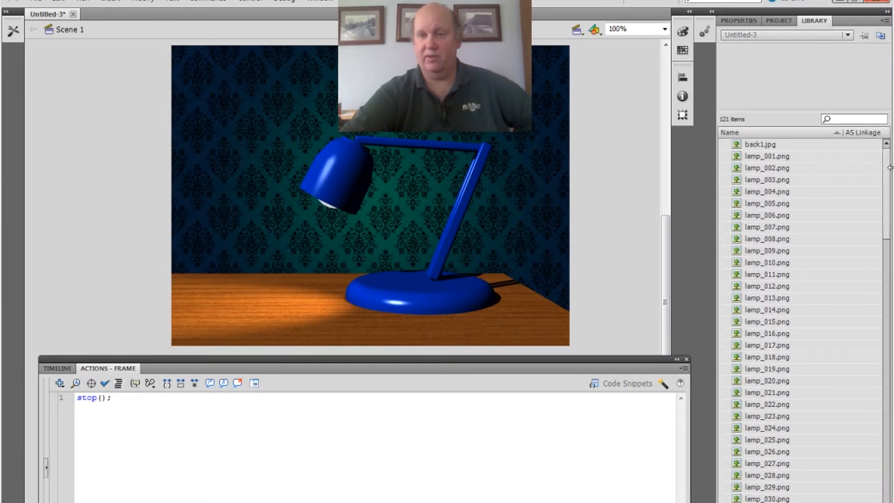
{"action": "left_click", "coordinate": [110, 1]}
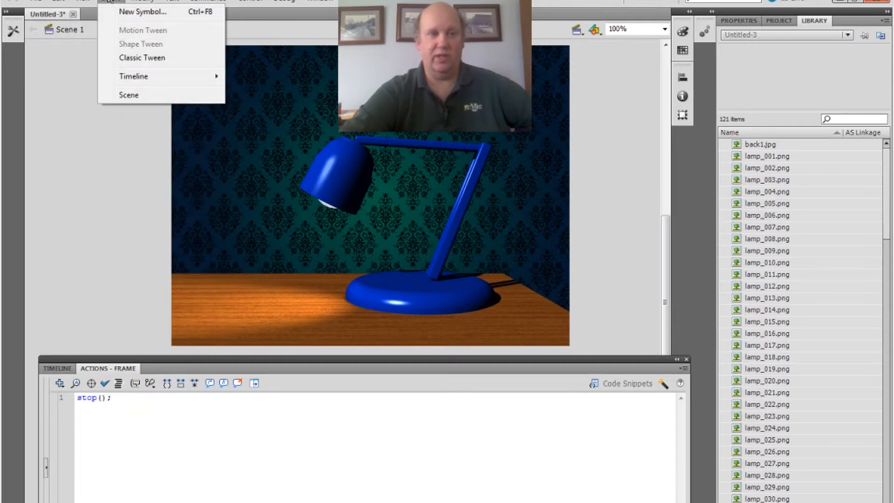
{"action": "left_click", "coordinate": [130, 13]}
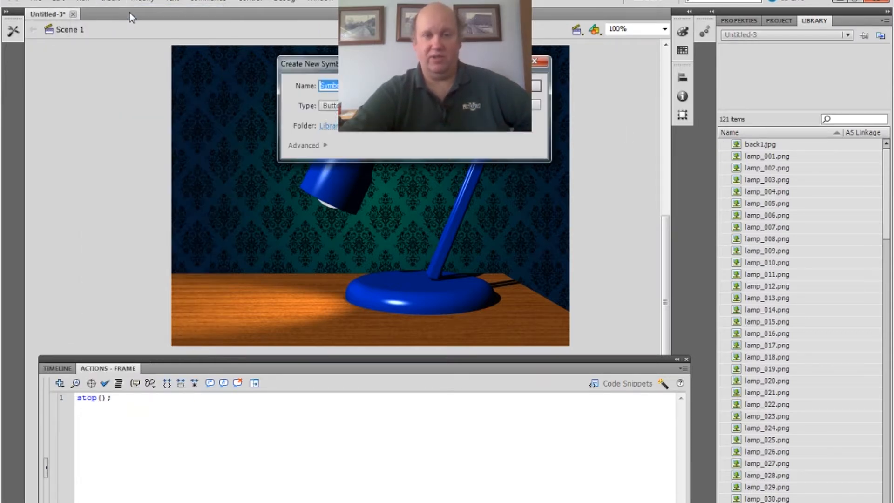
{"action": "left_click_drag", "start_coordinate": [432, 67], "coordinate": [434, 280]}
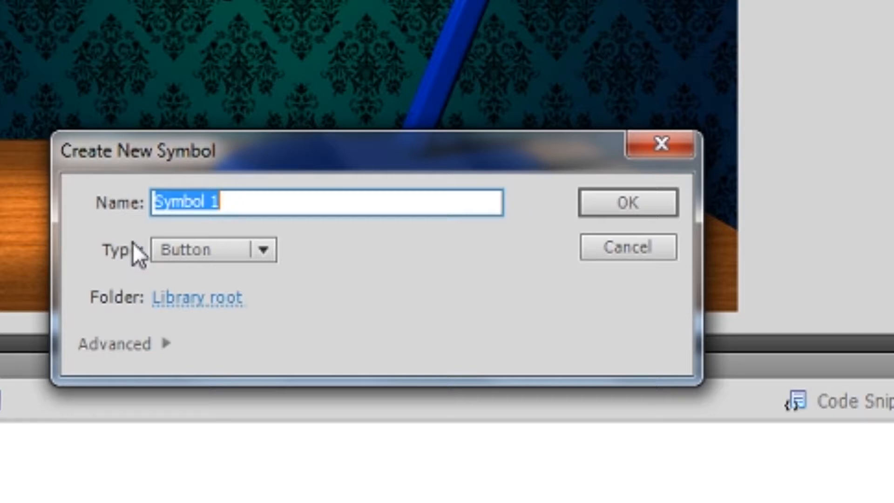
{"action": "type", "text": "button"}
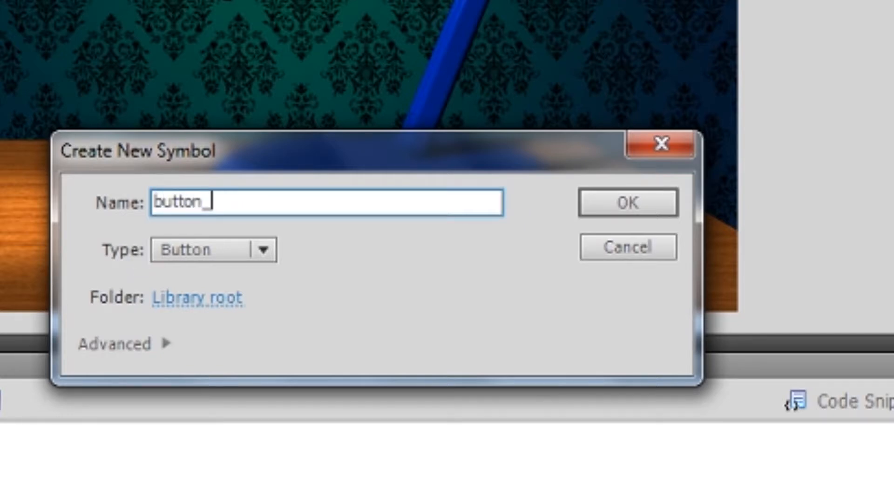
{"action": "type", "text": "_all"}
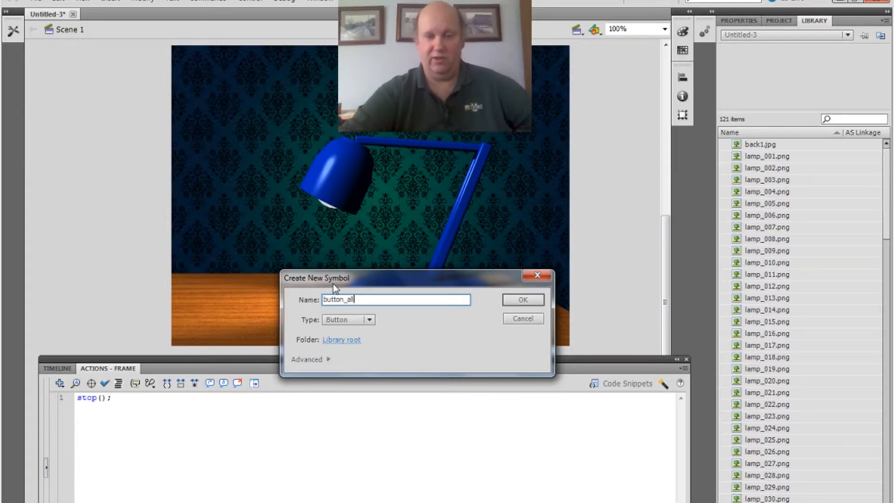
{"action": "left_click", "coordinate": [513, 300]}
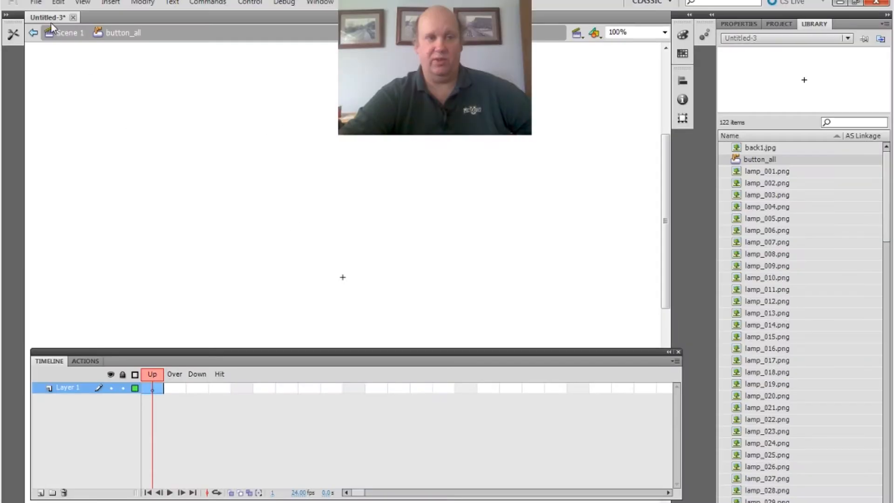
Import buttonoff.png from the mm folder onto the stage as the button's Up state
{"action": "left_click", "coordinate": [36, 3]}
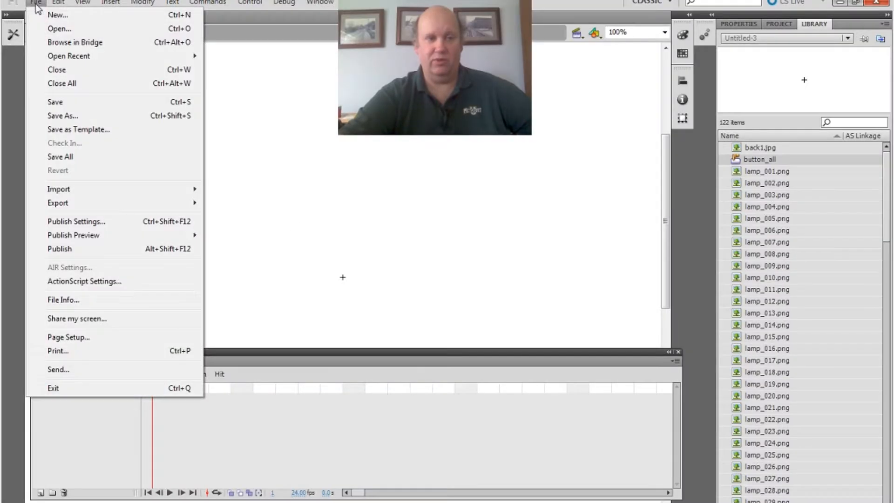
{"action": "mouse_move", "coordinate": [76, 190]}
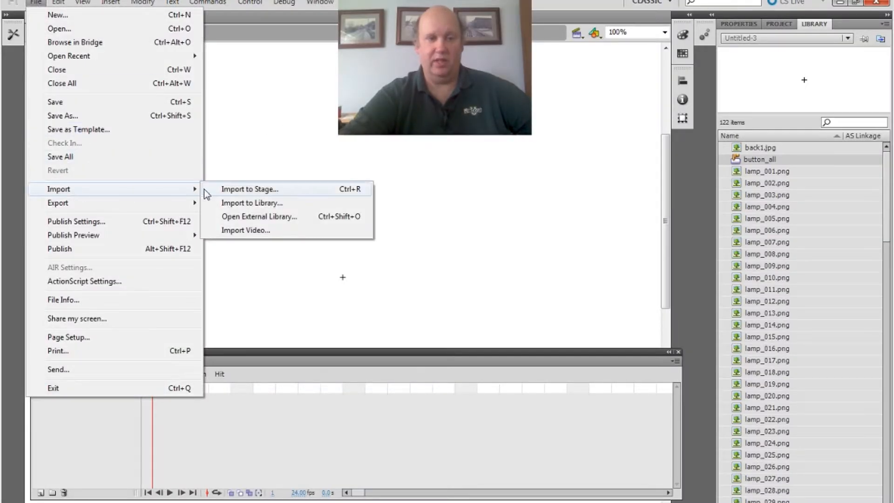
{"action": "left_click", "coordinate": [233, 189]}
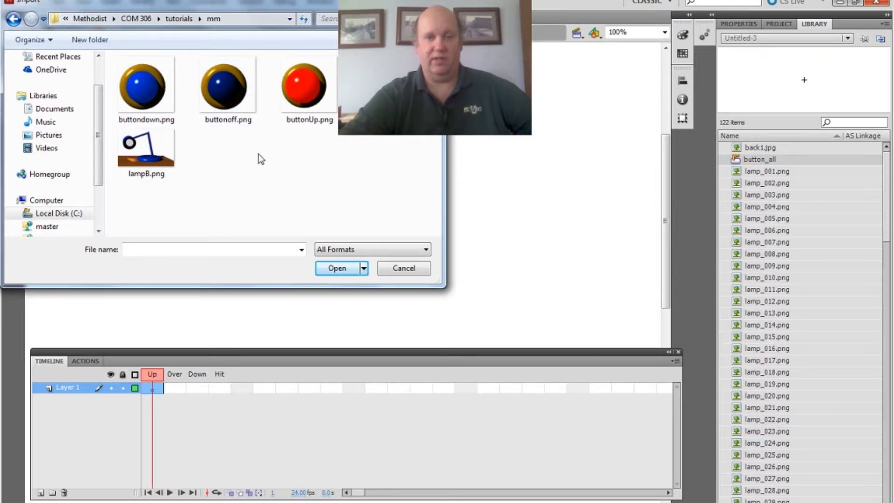
{"action": "left_click", "coordinate": [224, 90]}
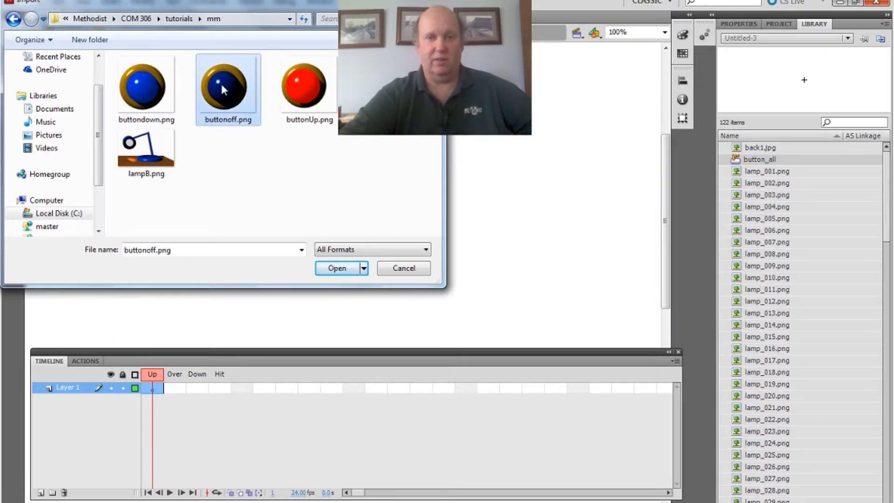
{"action": "left_click", "coordinate": [336, 269]}
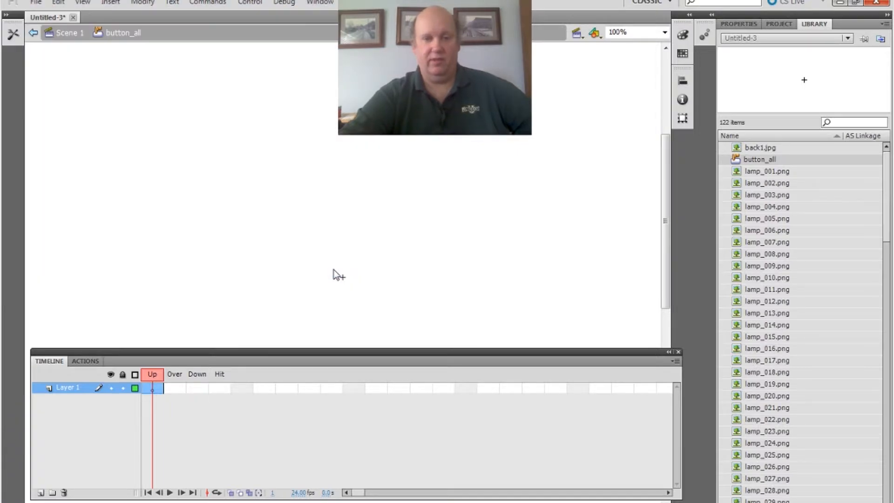
{"action": "left_click_drag", "start_coordinate": [664, 194], "coordinate": [664, 233]}
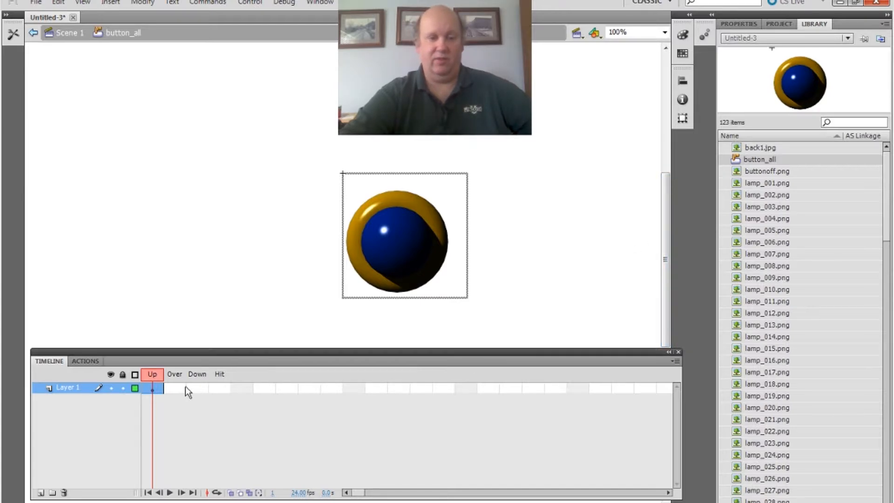
Insert a keyframe for the Over state of the button_all symbol
{"action": "left_click", "coordinate": [173, 389]}
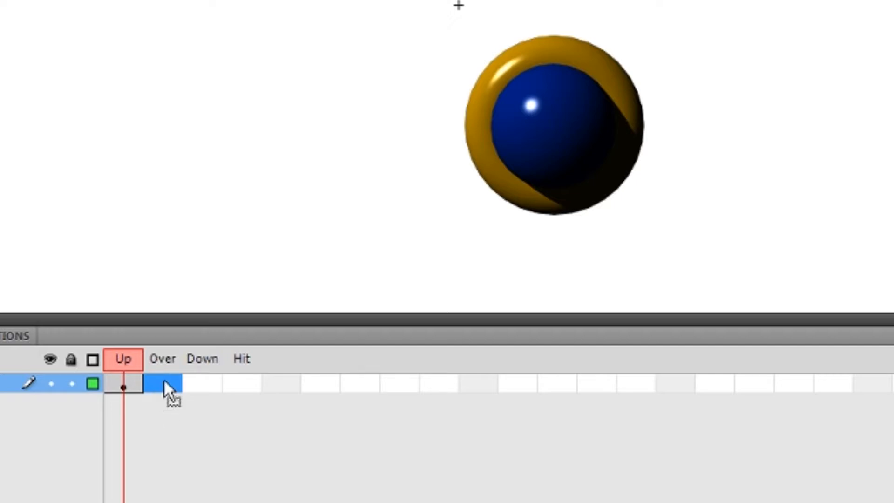
{"action": "right_click", "coordinate": [164, 382]}
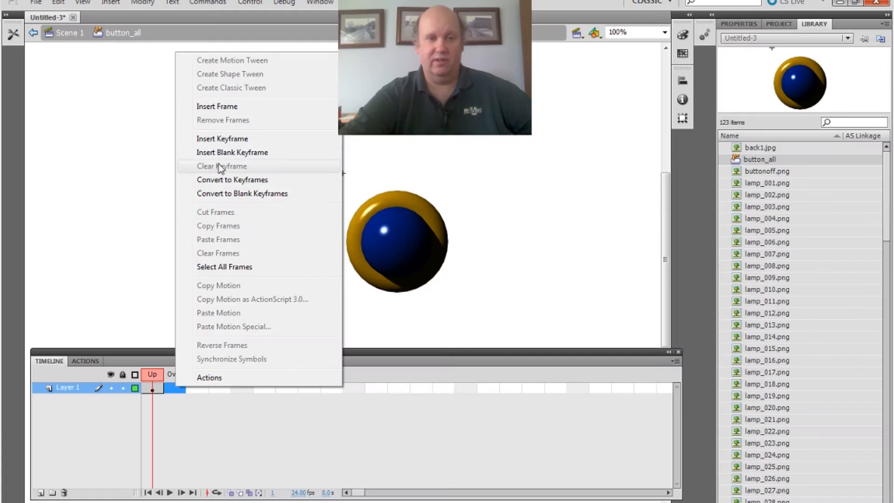
{"action": "left_click", "coordinate": [218, 140]}
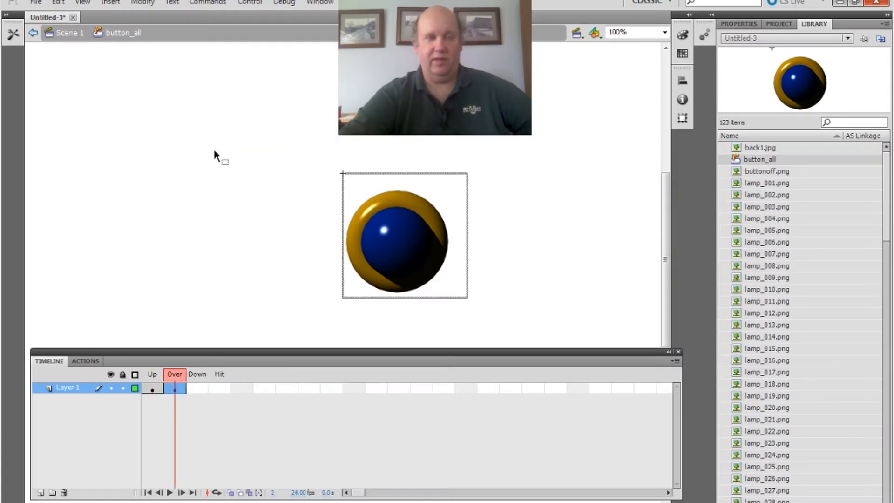
Import buttondown.png from the mm folder onto the stage as the button's Over state
{"action": "left_click", "coordinate": [37, 3]}
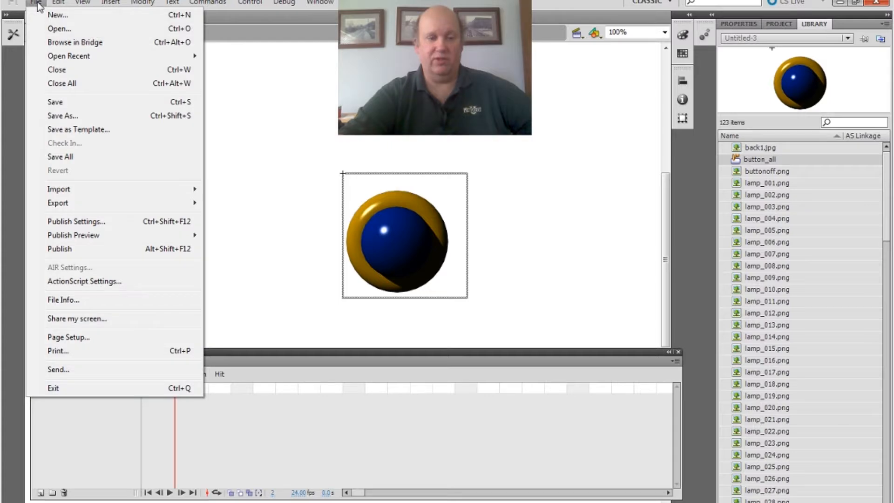
{"action": "mouse_move", "coordinate": [74, 189]}
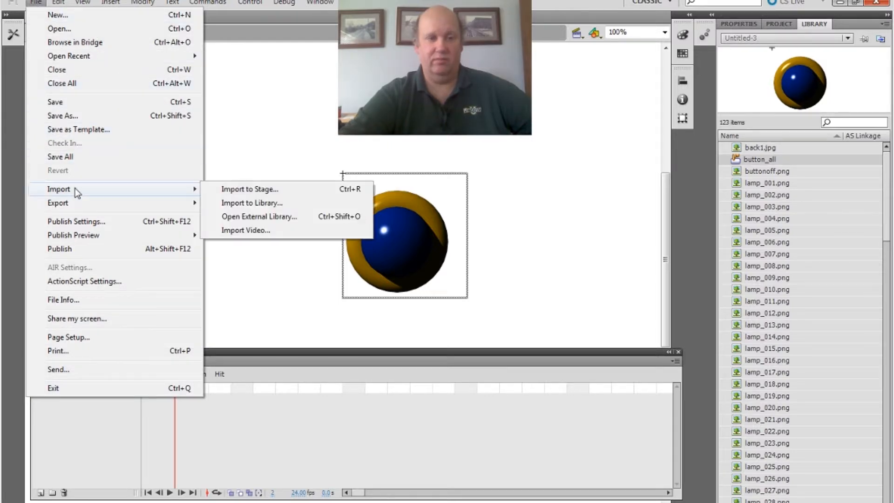
{"action": "left_click", "coordinate": [249, 189]}
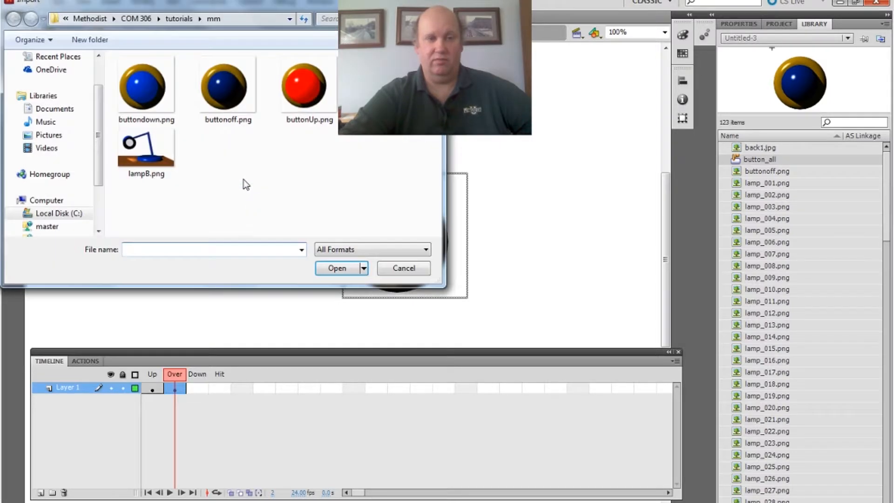
{"action": "left_click", "coordinate": [142, 84]}
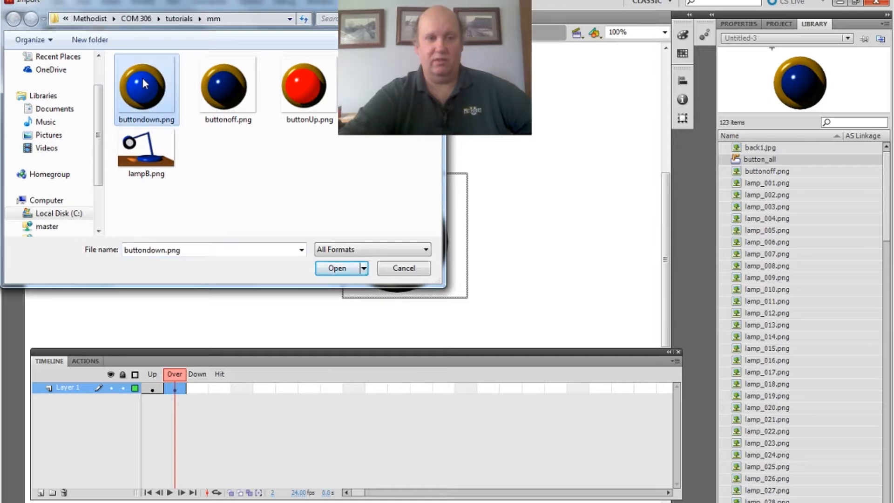
{"action": "left_click", "coordinate": [345, 268]}
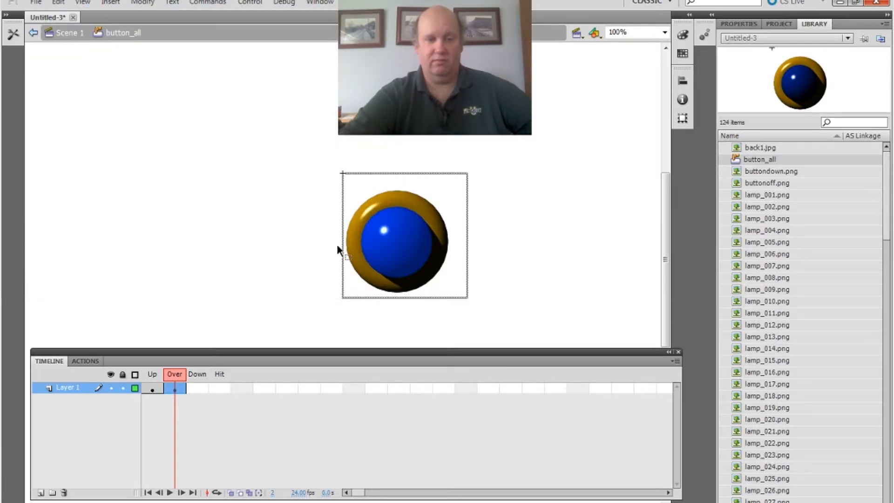
Insert a keyframe for the button's Down state and import buttonUp.png from the mm folder onto the stage there
{"action": "left_click", "coordinate": [198, 389]}
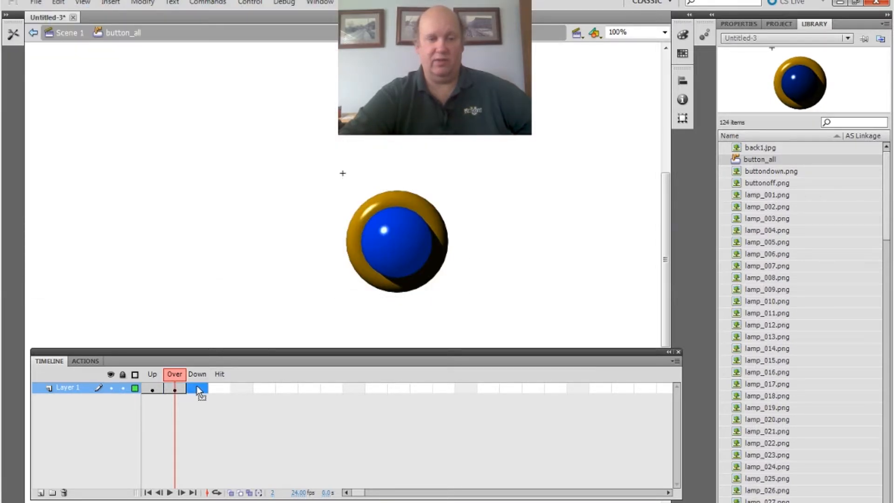
{"action": "right_click", "coordinate": [195, 388]}
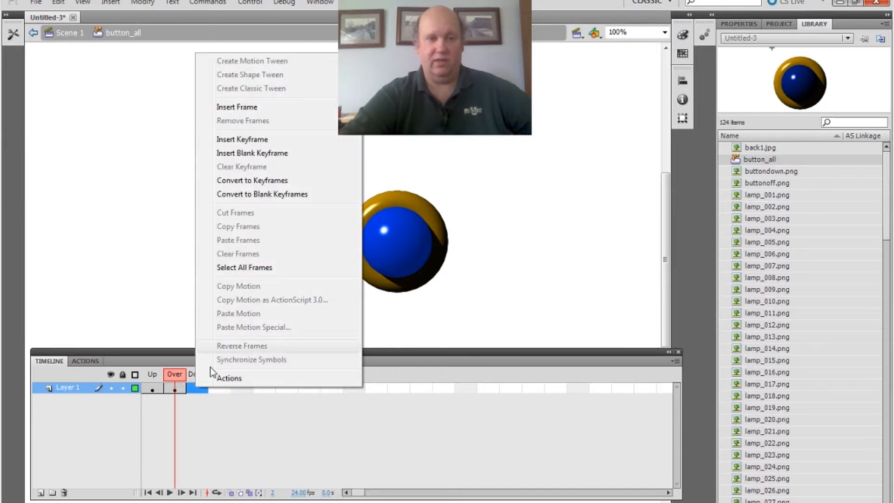
{"action": "left_click", "coordinate": [238, 140]}
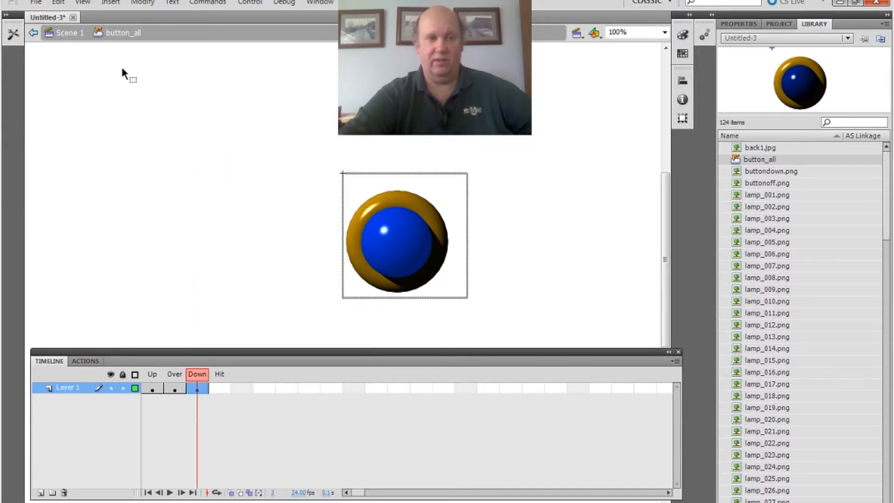
{"action": "left_click", "coordinate": [40, 4]}
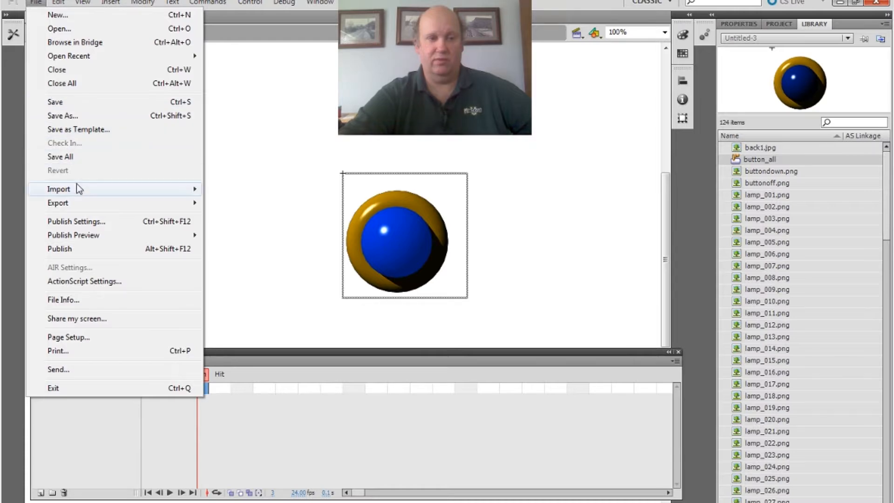
{"action": "mouse_move", "coordinate": [80, 189]}
{"action": "left_click", "coordinate": [242, 190]}
{"action": "left_click", "coordinate": [313, 114]}
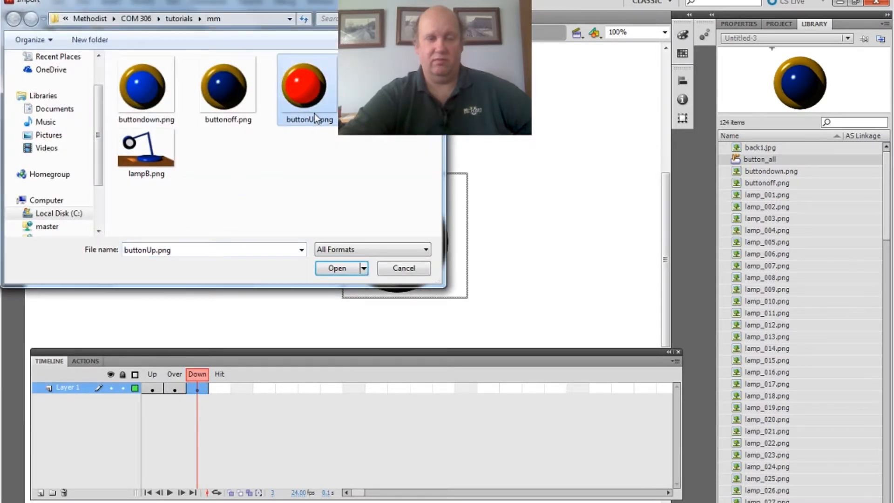
{"action": "left_click", "coordinate": [343, 269]}
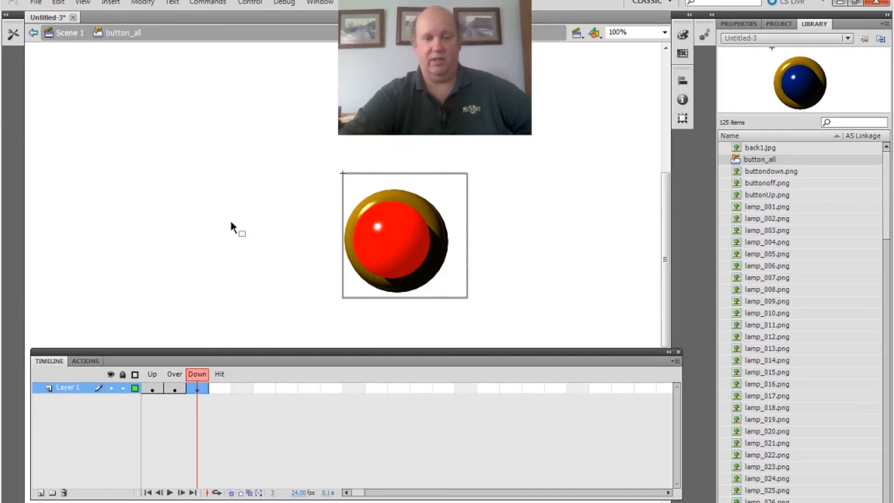
Return to Scene 1 and add a layer named Button, placed between the script and movie layers
{"action": "left_click", "coordinate": [68, 33]}
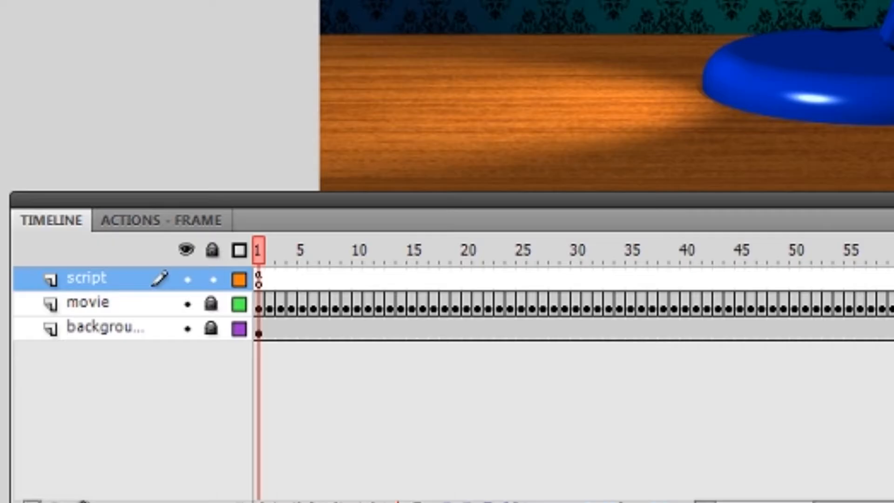
{"action": "left_click", "coordinate": [41, 491]}
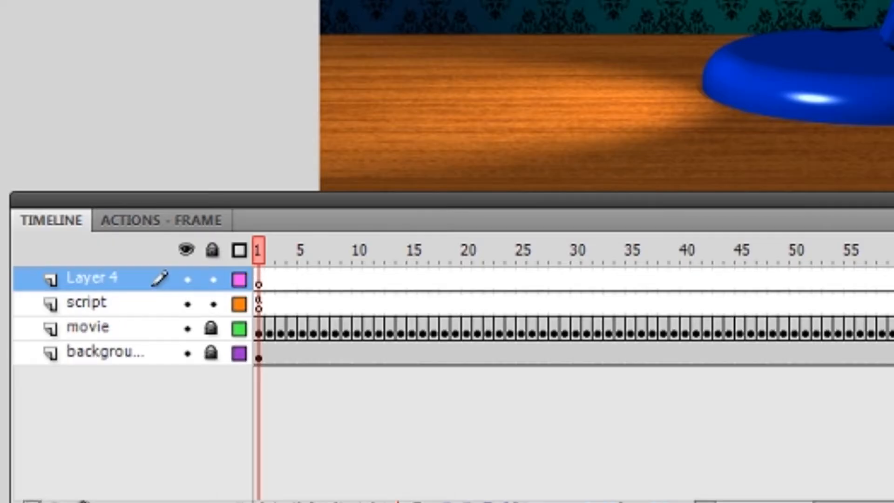
{"action": "double_click", "coordinate": [89, 279]}
{"action": "type", "text": "Button"}
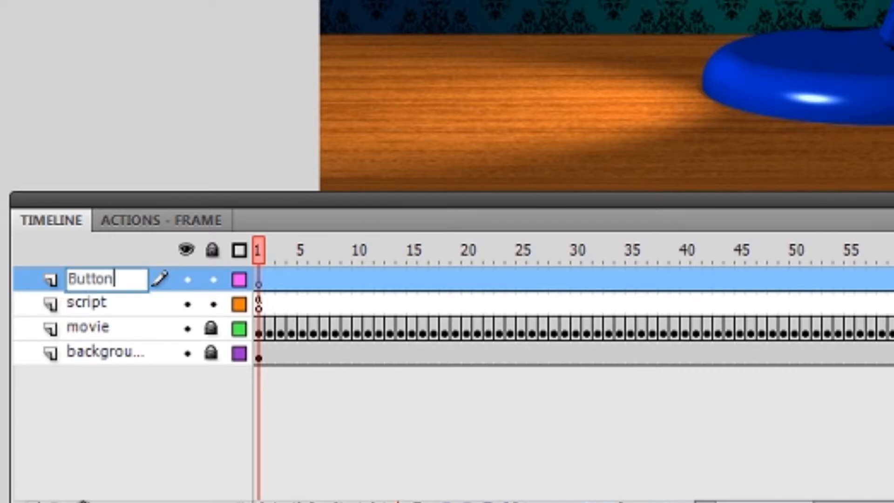
{"action": "key", "text": "Return"}
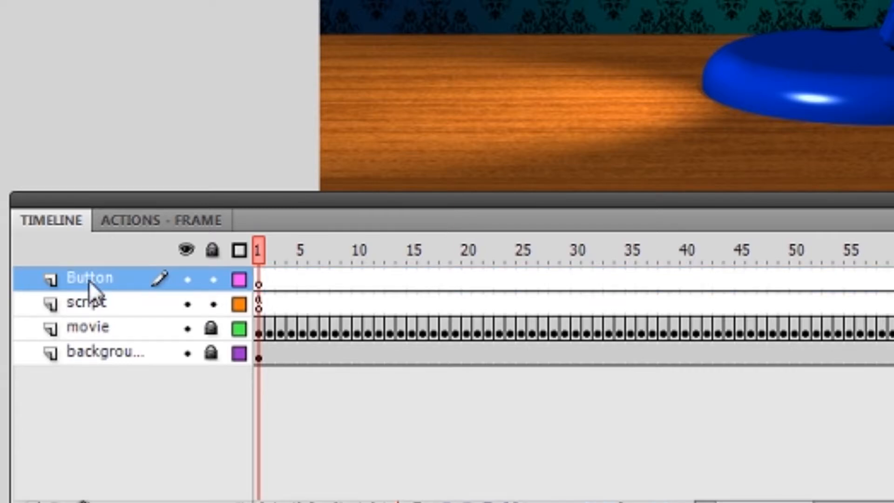
{"action": "left_click_drag", "start_coordinate": [89, 280], "coordinate": [87, 343]}
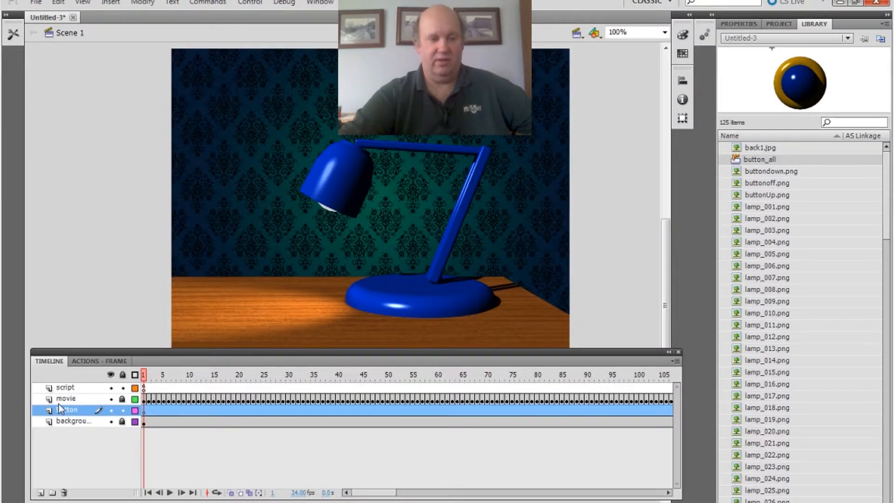
{"action": "left_click_drag", "start_coordinate": [58, 407], "coordinate": [58, 397]}
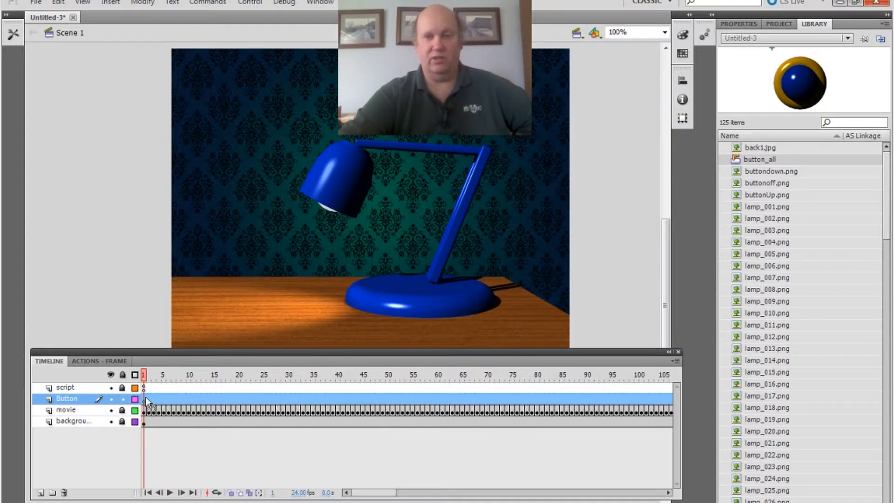
Place the button_all symbol on the stage in the Button layer and shrink it with Free Transform to about 74 x 74 pixels
{"action": "left_click_drag", "start_coordinate": [741, 160], "coordinate": [268, 265]}
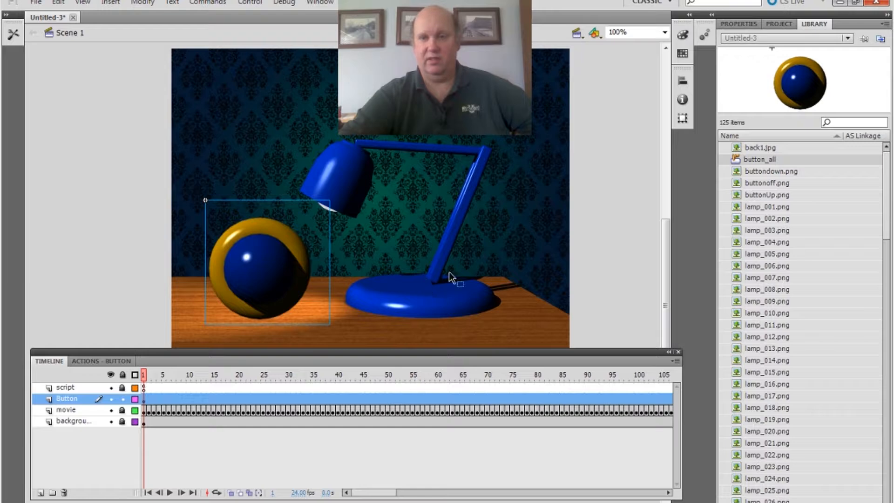
{"action": "left_click", "coordinate": [13, 33]}
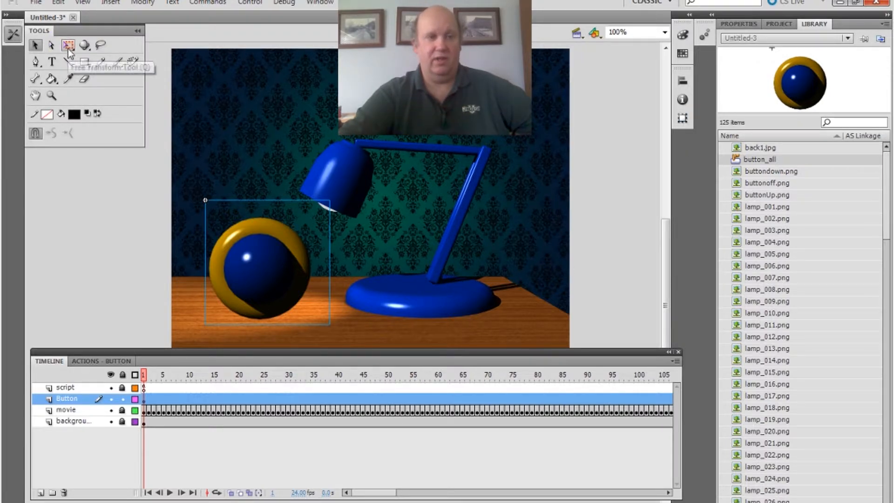
{"action": "left_click", "coordinate": [68, 49]}
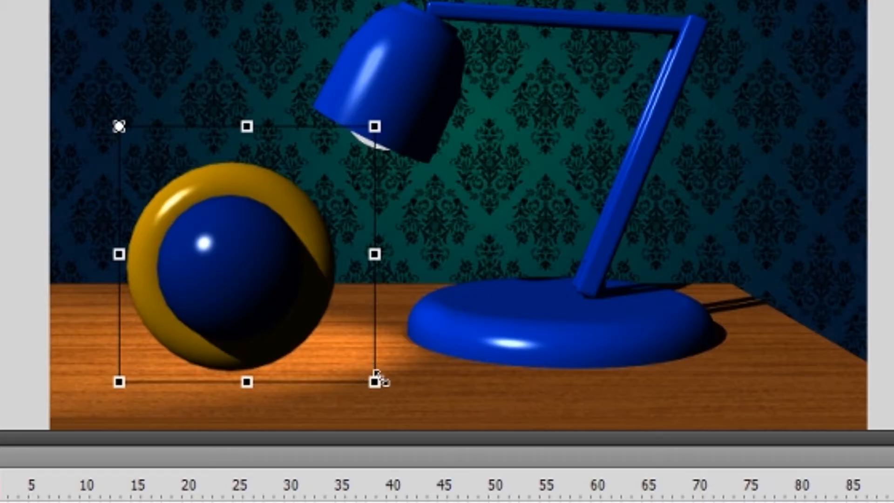
{"action": "left_click_drag", "start_coordinate": [375, 381], "coordinate": [214, 219]}
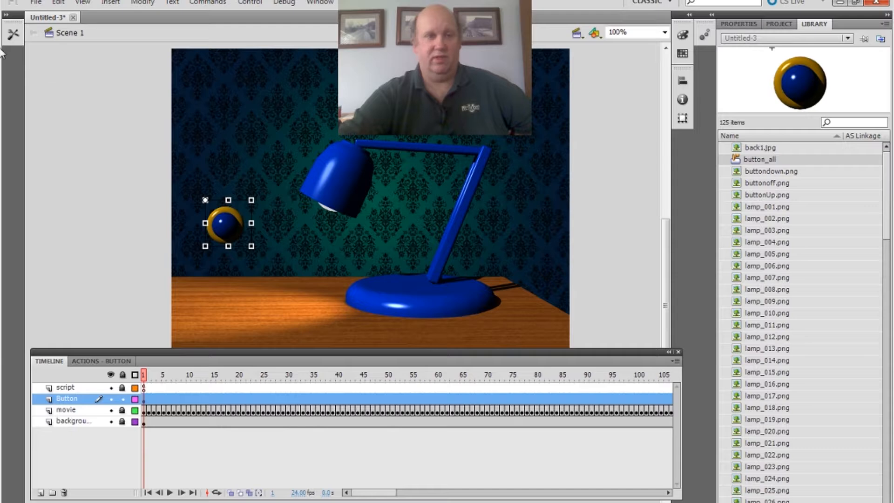
Move the button with the Selection tool onto the desk's lower-left corner, at about X 26, Y 387, and deselect it
{"action": "left_click", "coordinate": [13, 34]}
{"action": "left_click", "coordinate": [34, 46]}
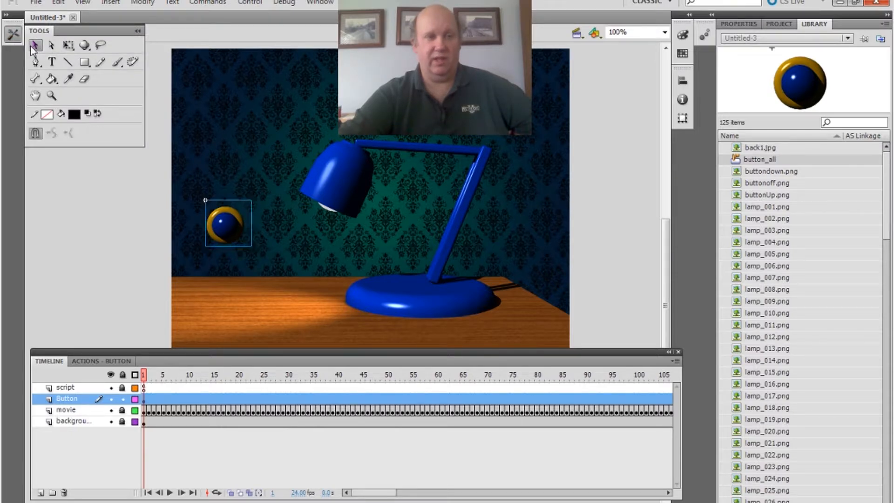
{"action": "left_click_drag", "start_coordinate": [227, 214], "coordinate": [214, 316]}
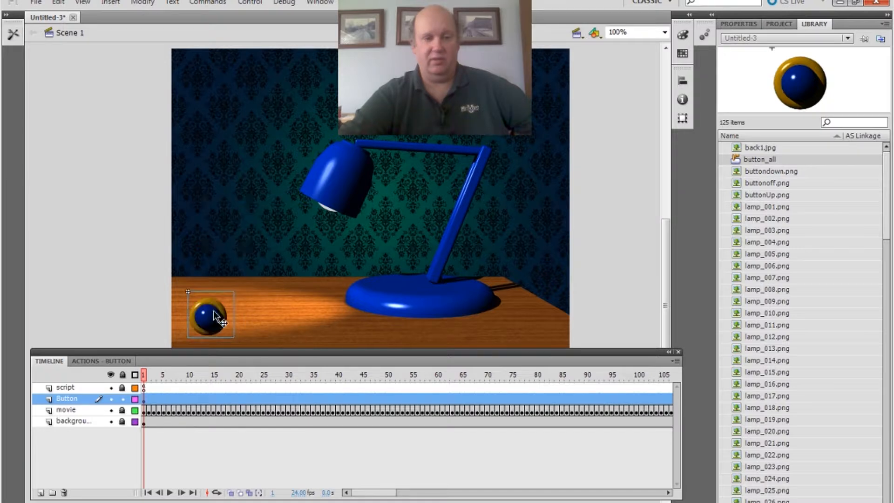
{"action": "left_click", "coordinate": [264, 298]}
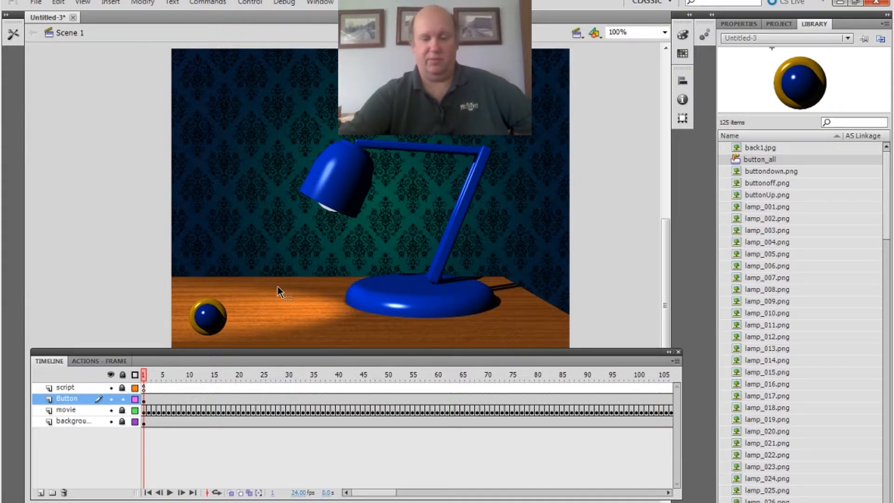
Test the movie, try the button's states in the preview, and close the preview
{"action": "key", "text": "ctrl+Return"}
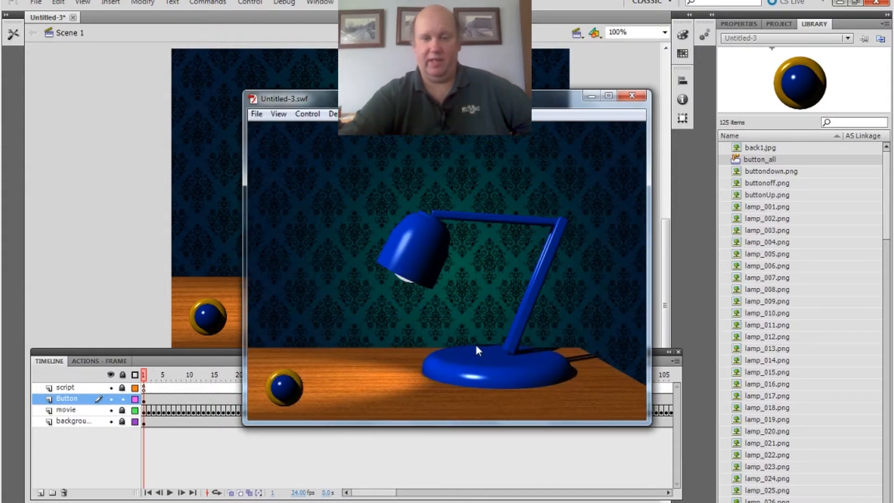
{"action": "left_click", "coordinate": [279, 393]}
{"action": "left_click", "coordinate": [282, 390]}
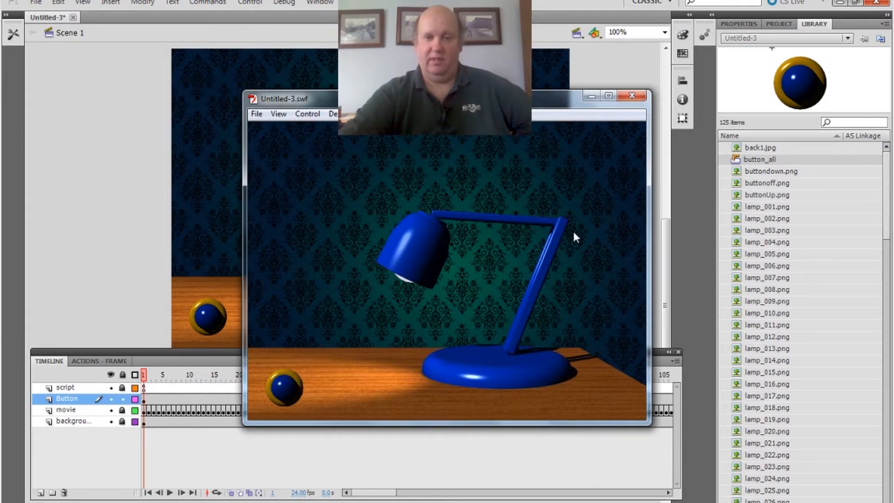
{"action": "left_click", "coordinate": [632, 97]}
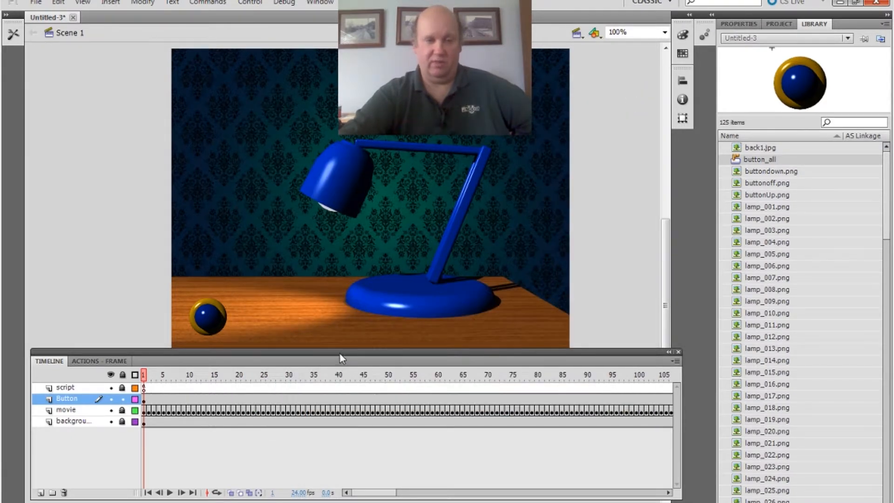
Open the actions of the script layer's first frame and add two new lines after stop();
{"action": "left_click", "coordinate": [142, 386]}
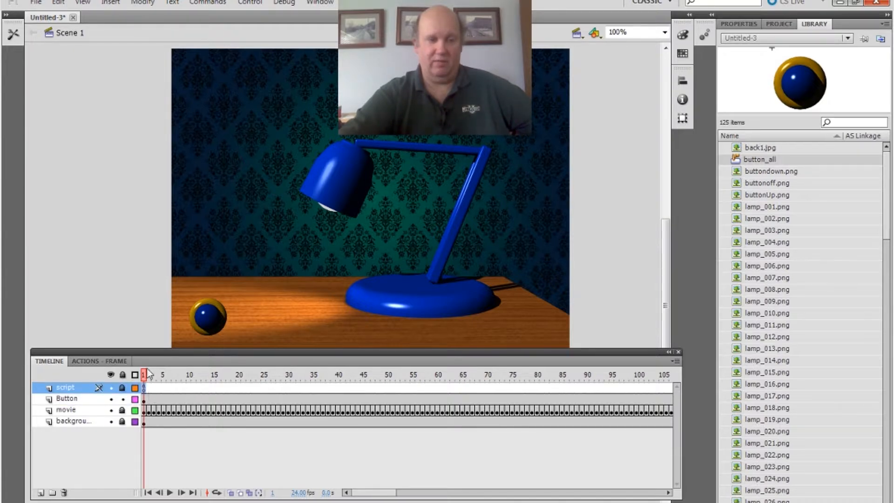
{"action": "left_click", "coordinate": [114, 361]}
{"action": "left_click", "coordinate": [134, 403]}
{"action": "key", "text": "Return"}
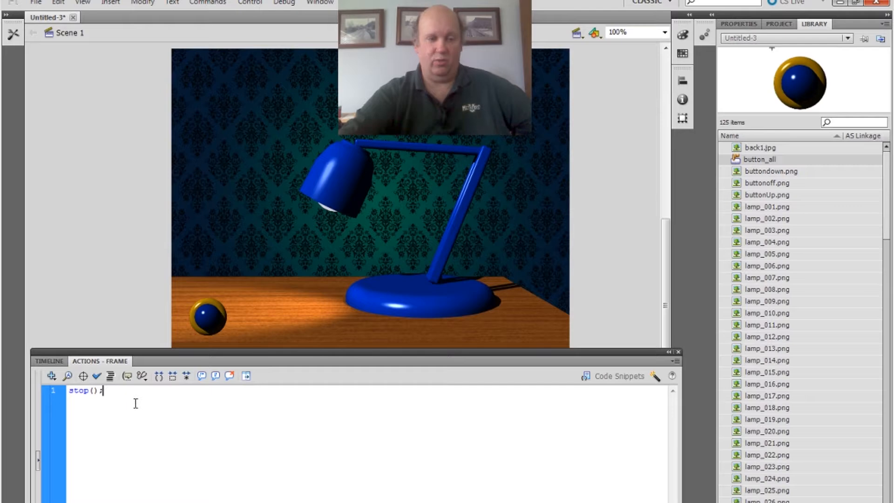
{"action": "key", "text": "Return"}
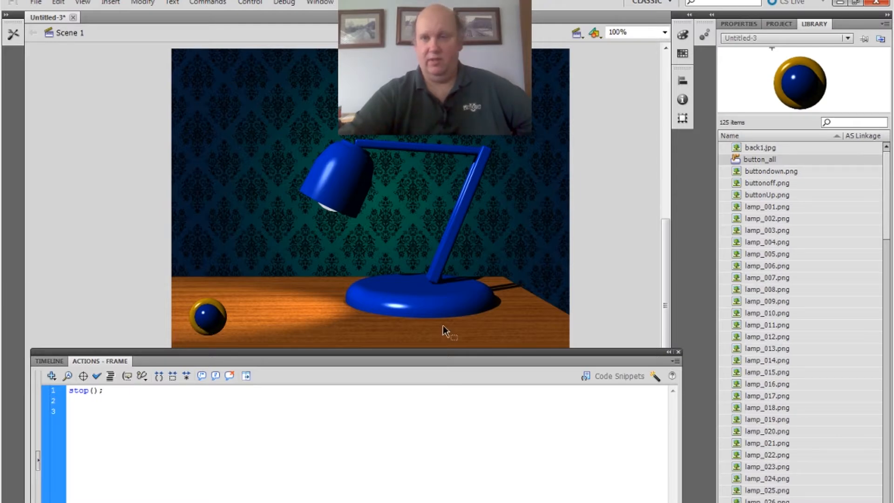
Give the button instance on the desk the instance name play_button
{"action": "left_click", "coordinate": [208, 303]}
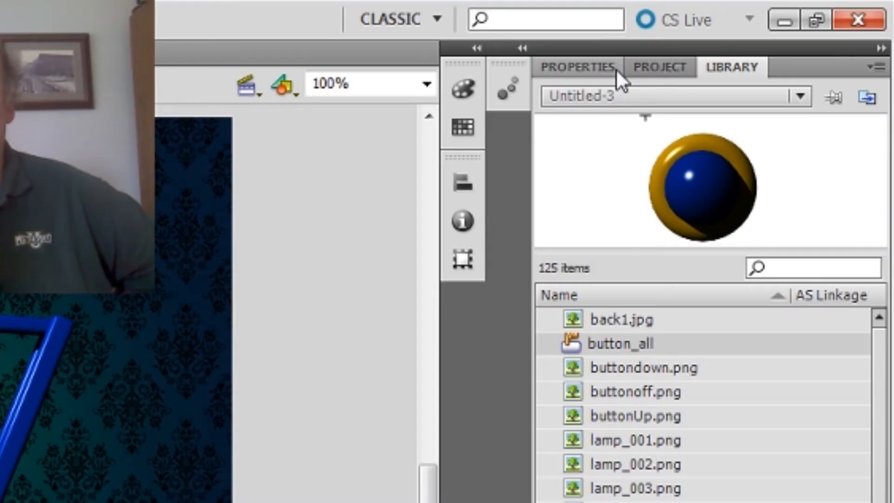
{"action": "left_click", "coordinate": [755, 24]}
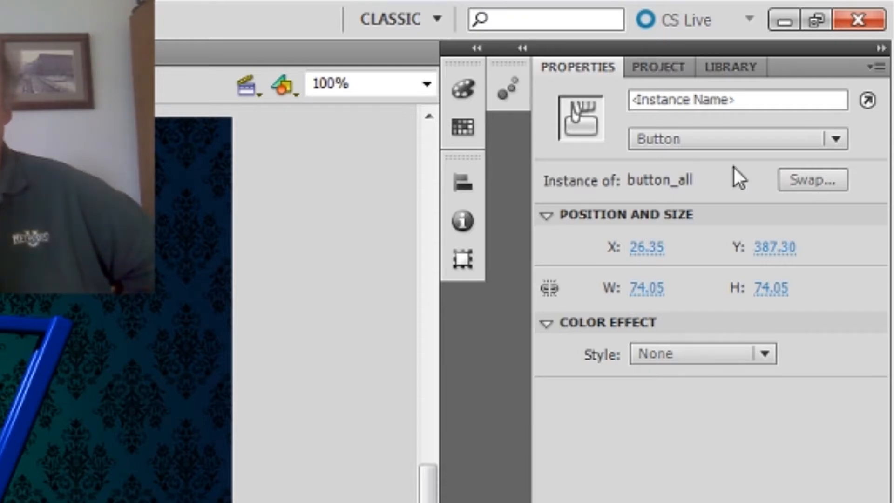
{"action": "left_click", "coordinate": [745, 99]}
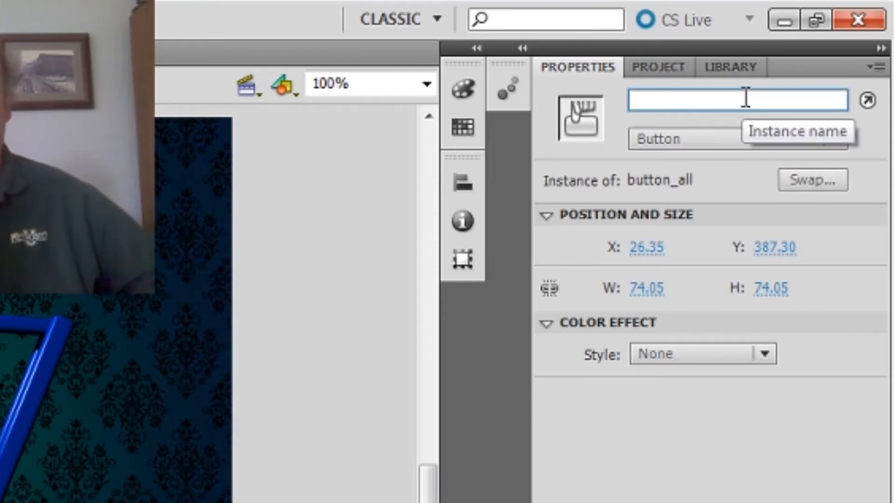
{"action": "type", "text": "play"}
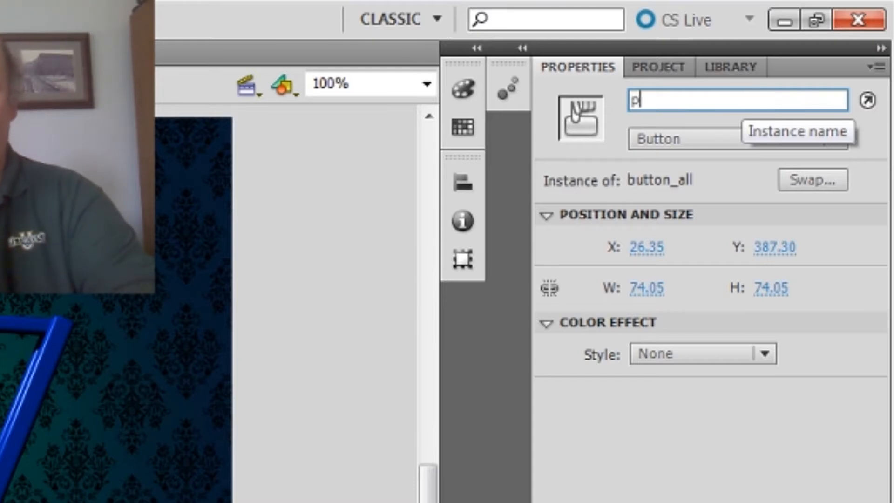
{"action": "type", "text": "_button"}
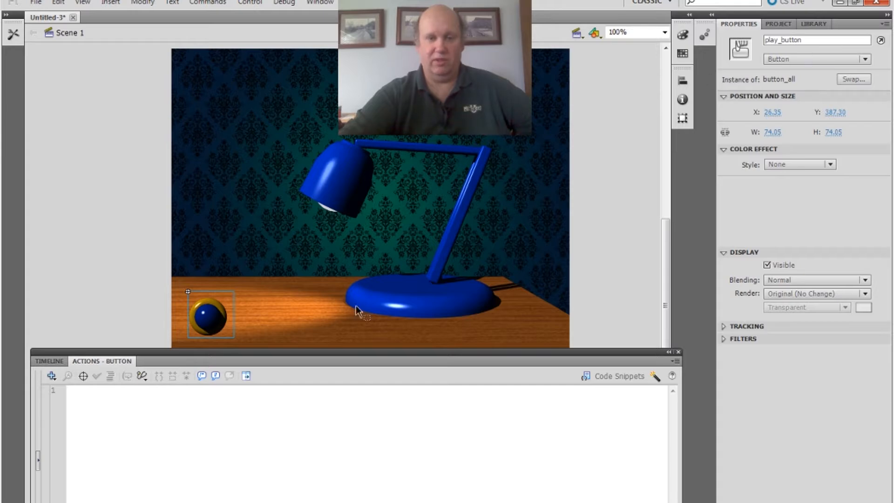
In the script layer's frame 1 actions, add play_button.onPress = function() { play(); } on new lines below stop();
{"action": "left_click", "coordinate": [49, 361]}
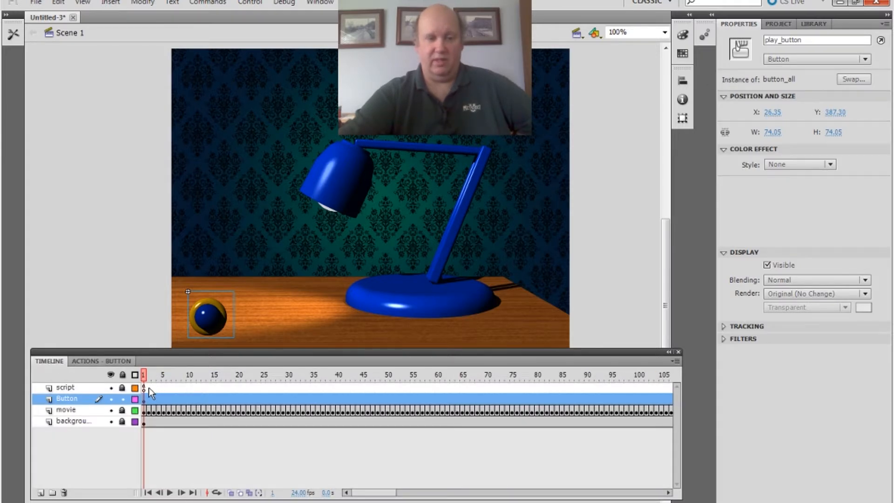
{"action": "left_click", "coordinate": [143, 388]}
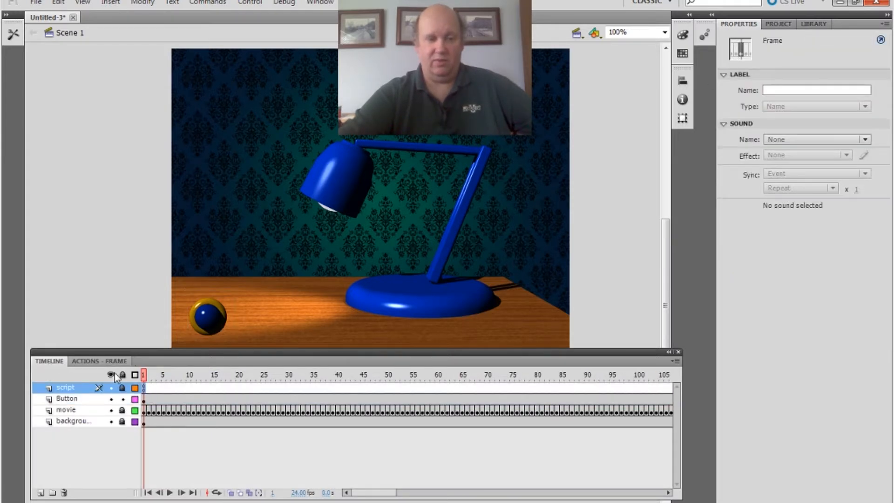
{"action": "left_click", "coordinate": [111, 361]}
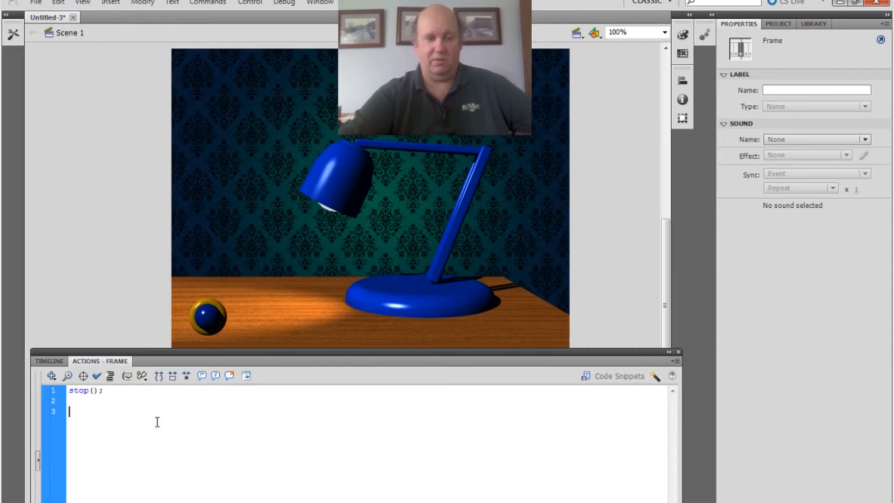
{"action": "left_click", "coordinate": [158, 421]}
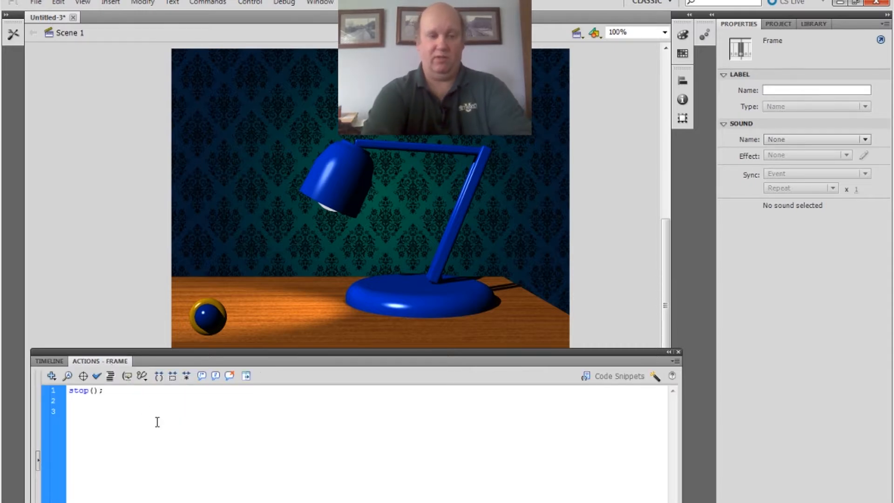
{"action": "type", "text": "play"}
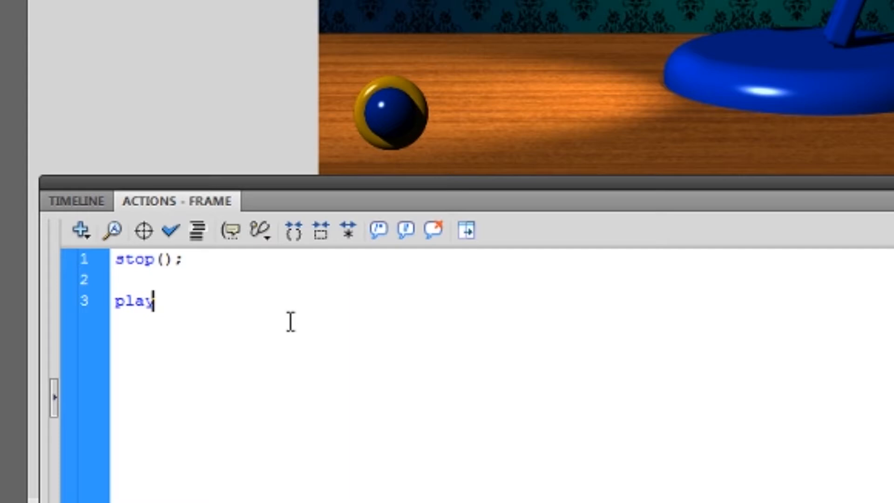
{"action": "type", "text": "_button"}
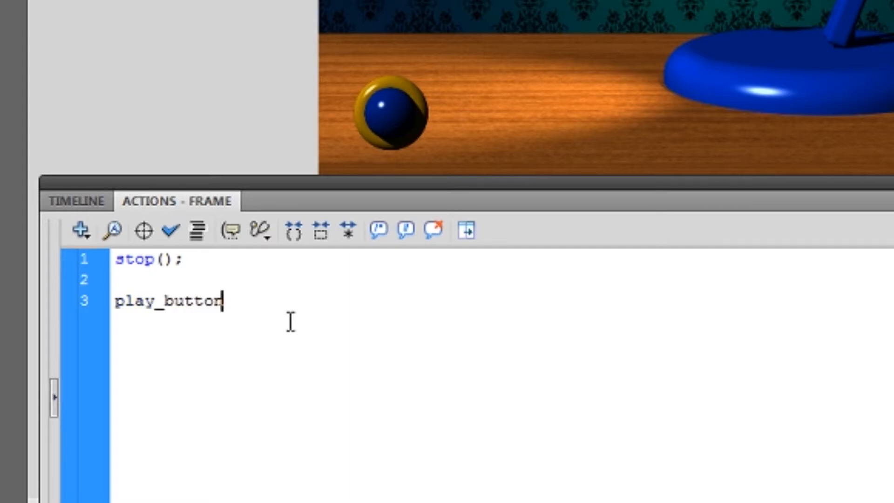
{"action": "type", "text": ".onPress"}
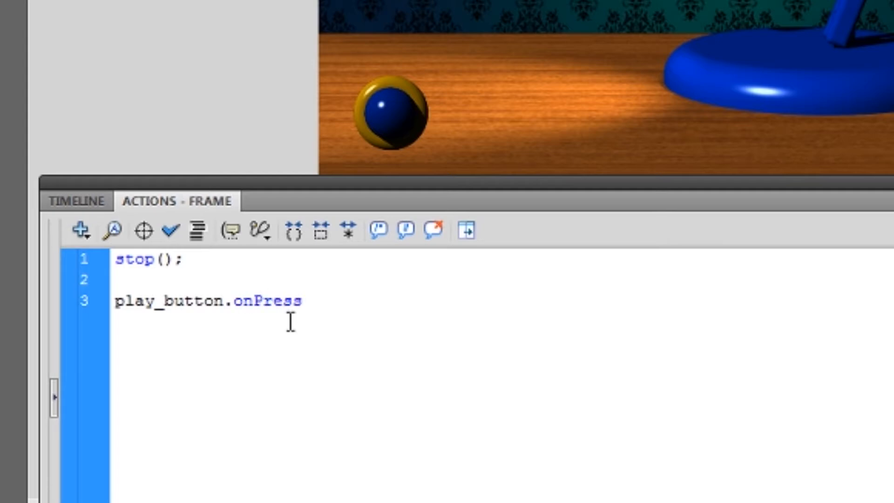
{"action": "type", "text": " = function"}
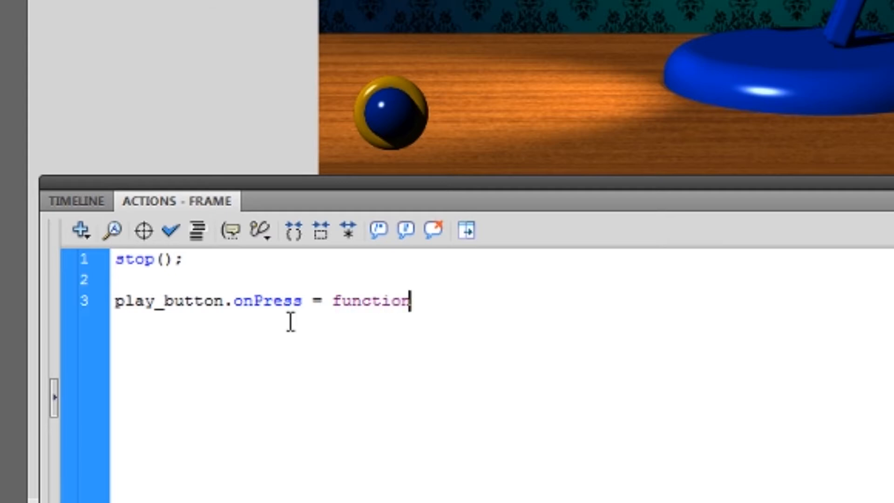
{"action": "type", "text": "()"}
{"action": "type", "text": "{"}
{"action": "key", "text": "Return"}
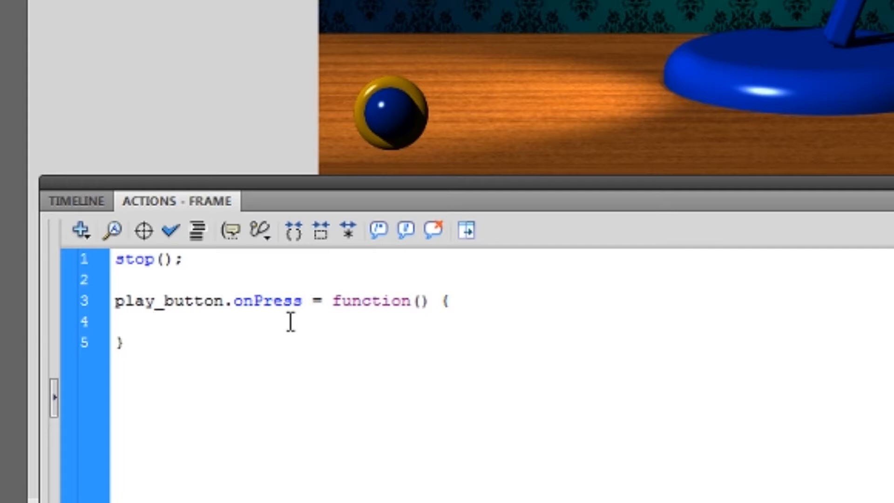
{"action": "type", "text": "play();"}
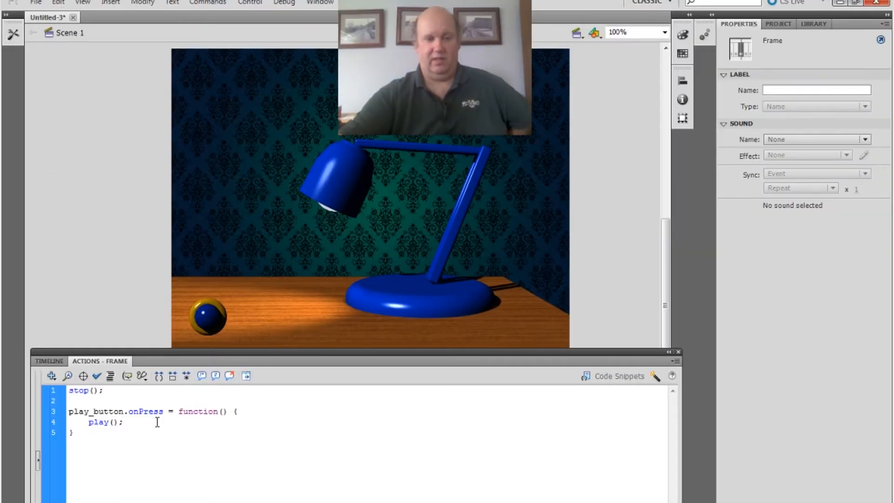
Test the movie, start the lamp animation with the play button in the preview, and close the preview
{"action": "key", "text": "ctrl+Return"}
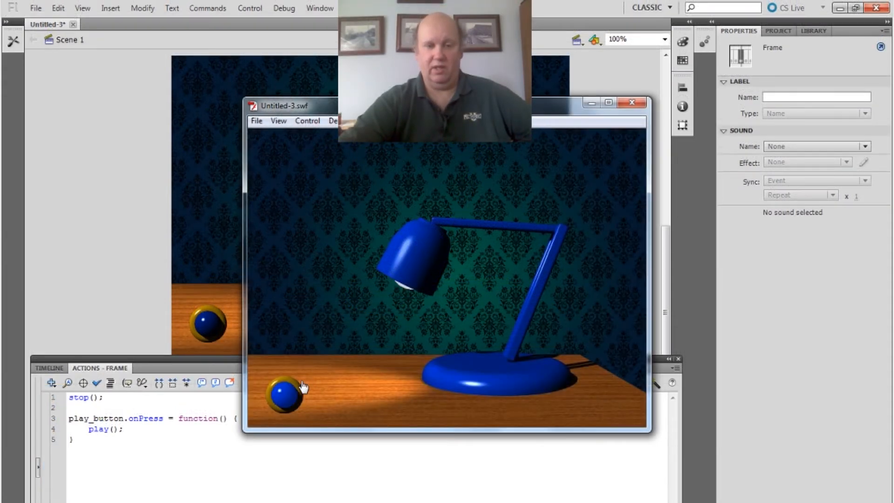
{"action": "left_click", "coordinate": [286, 395]}
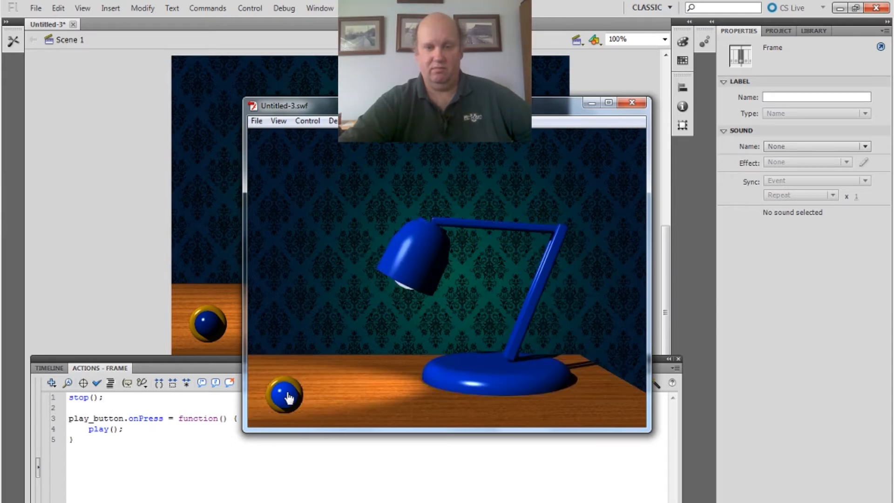
{"action": "left_click", "coordinate": [633, 103]}
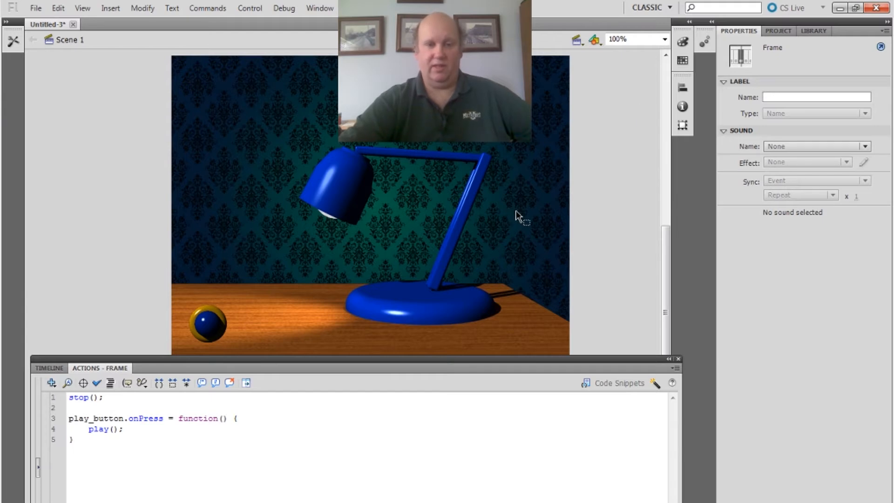
Add a new layer named labels to the timeline and place it directly below the script layer
{"action": "left_click_drag", "start_coordinate": [432, 360], "coordinate": [432, 366]}
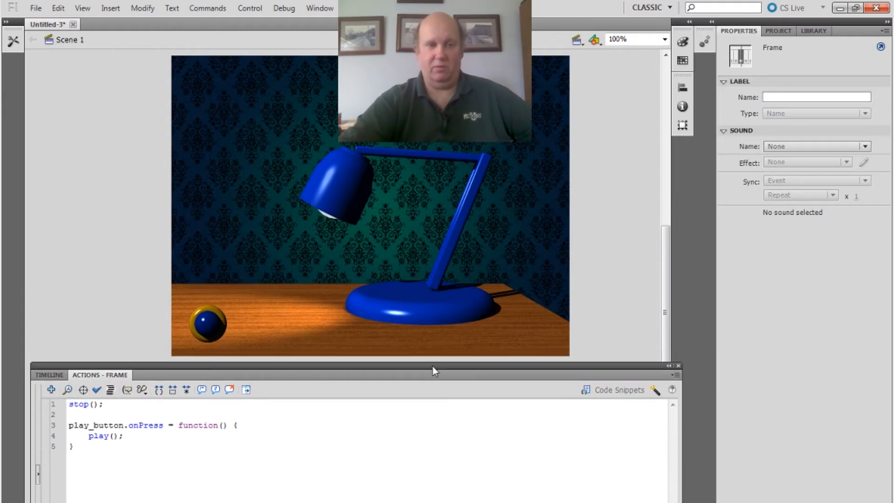
{"action": "left_click", "coordinate": [57, 377]}
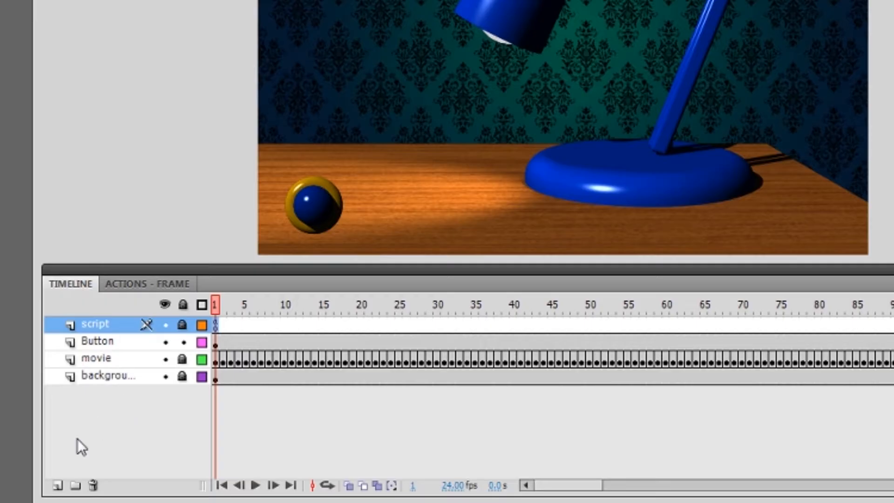
{"action": "left_click", "coordinate": [57, 487]}
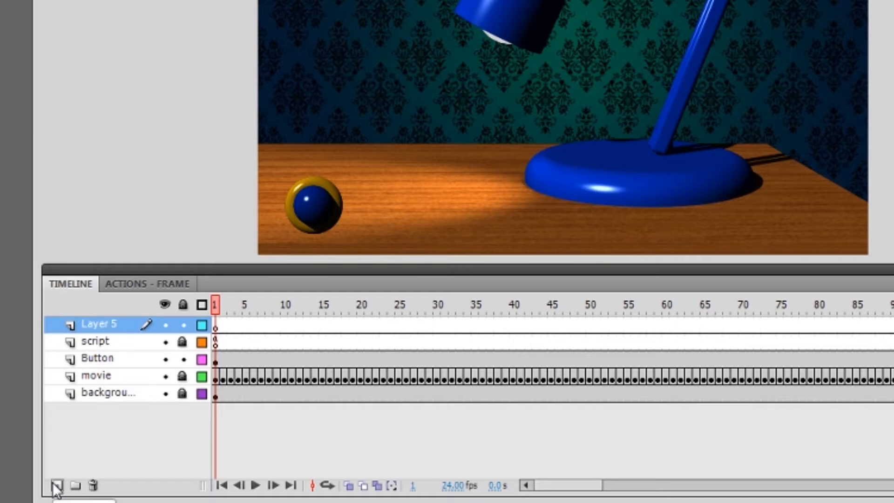
{"action": "double_click", "coordinate": [102, 324]}
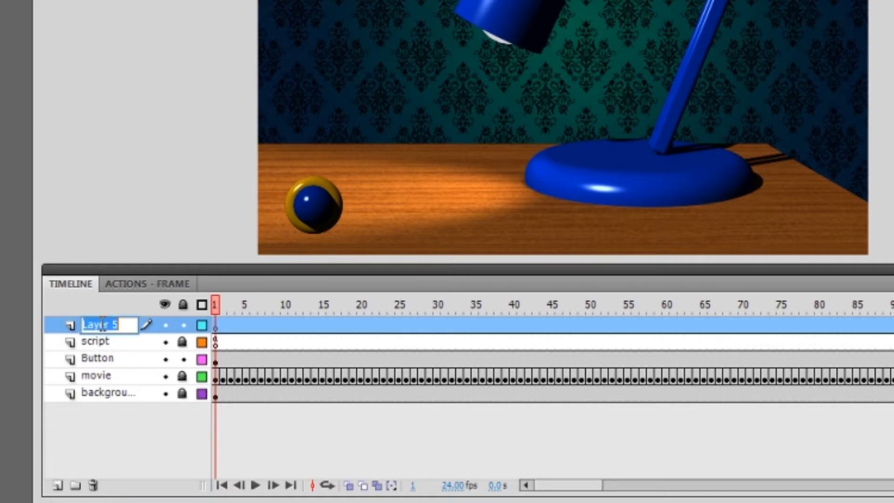
{"action": "key", "text": "BackSpace"}
{"action": "type", "text": "labels"}
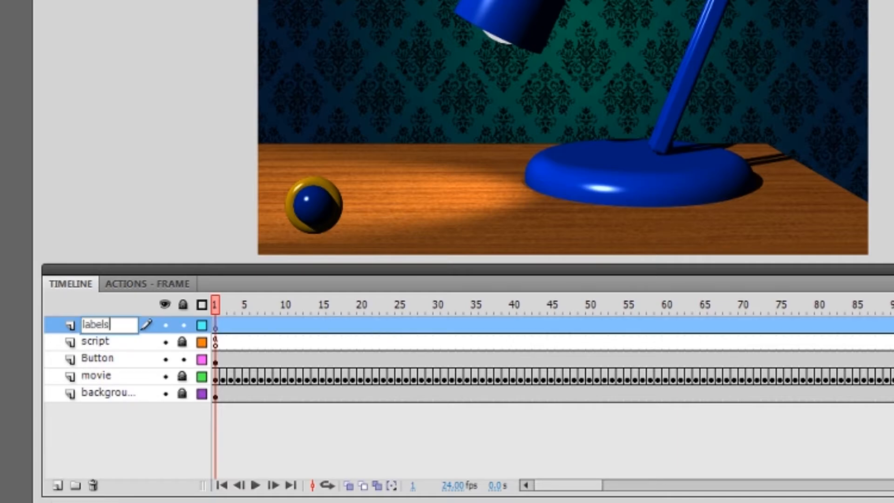
{"action": "key", "text": "Return"}
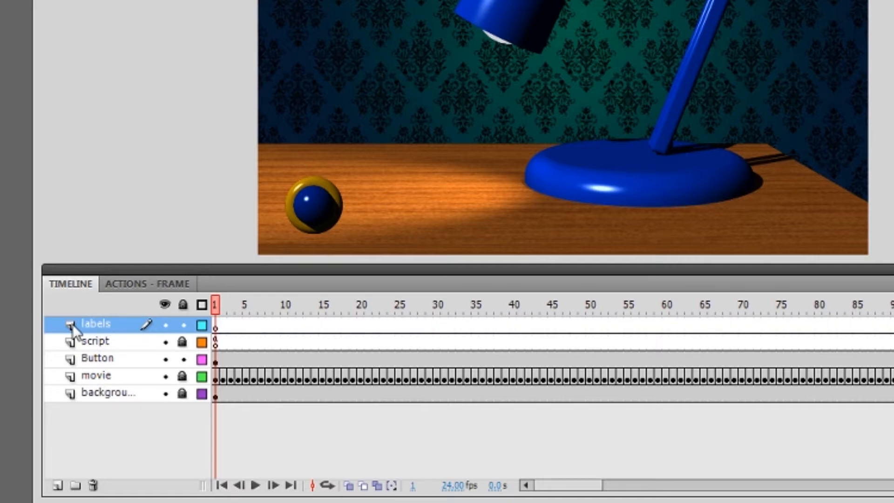
{"action": "left_click_drag", "start_coordinate": [74, 322], "coordinate": [80, 353]}
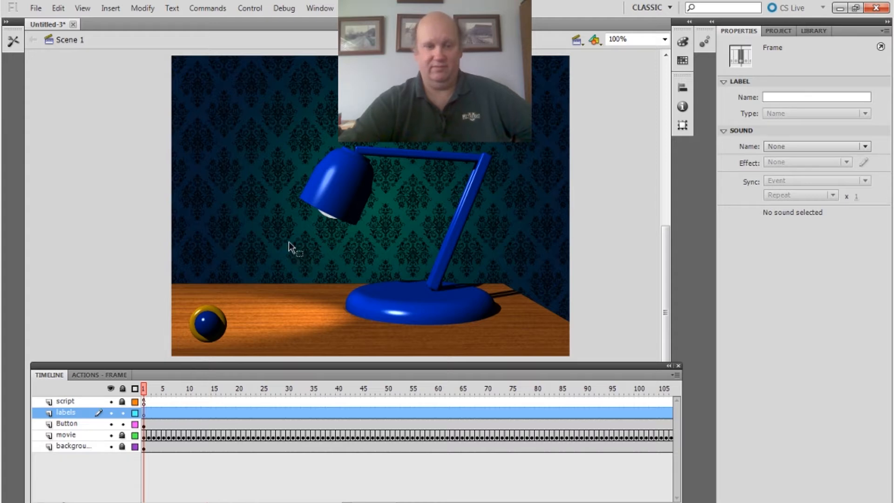
On the labels layer, add the static text Play in 19 pt Blackoak Std above the button and widen its box to 125
{"action": "left_click", "coordinate": [13, 44]}
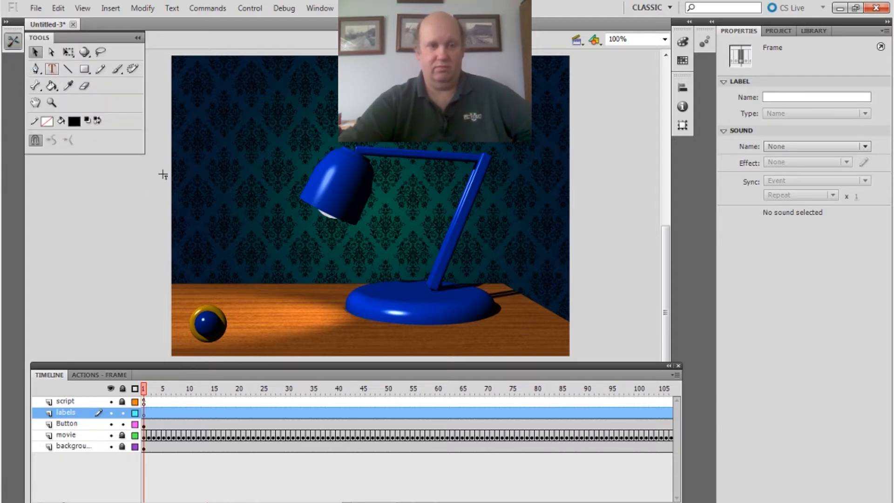
{"action": "left_click", "coordinate": [52, 69]}
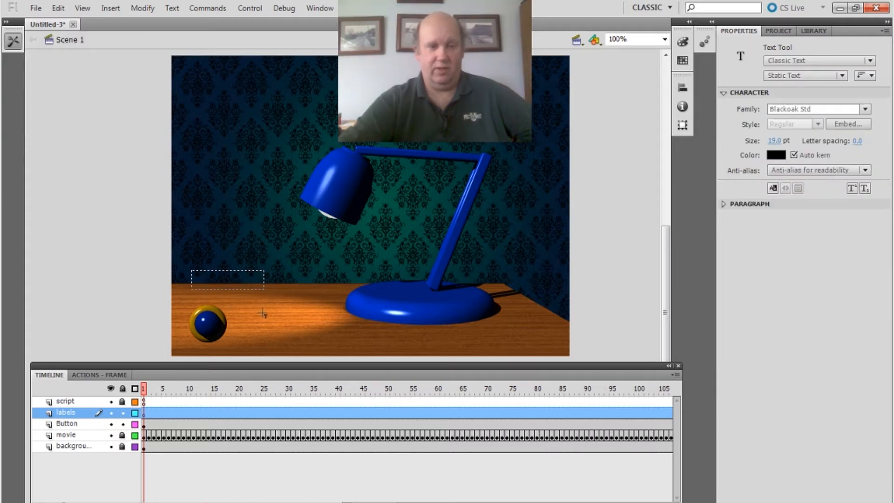
{"action": "left_click_drag", "start_coordinate": [263, 313], "coordinate": [263, 313]}
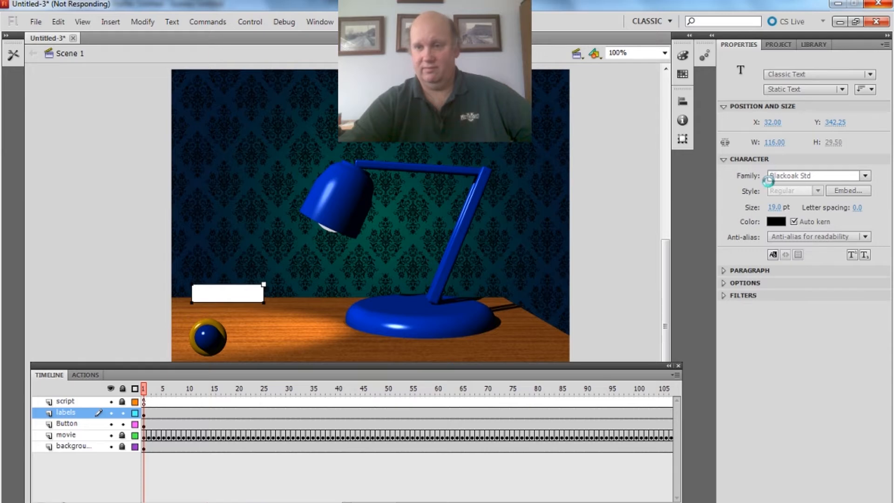
{"action": "type", "text": "Play"}
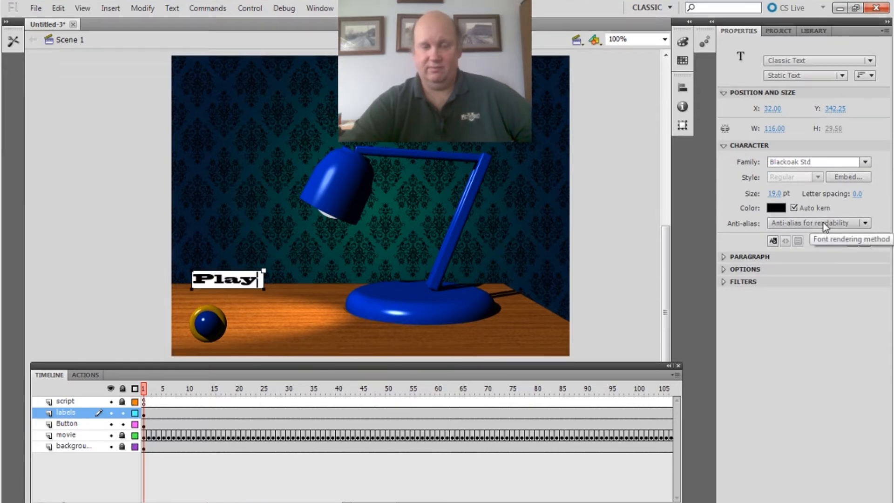
{"action": "mouse_move", "coordinate": [262, 272]}
{"action": "left_mouse_down"}
{"action": "mouse_move", "coordinate": [242, 281]}
{"action": "mouse_move", "coordinate": [253, 278]}
{"action": "left_mouse_up"}
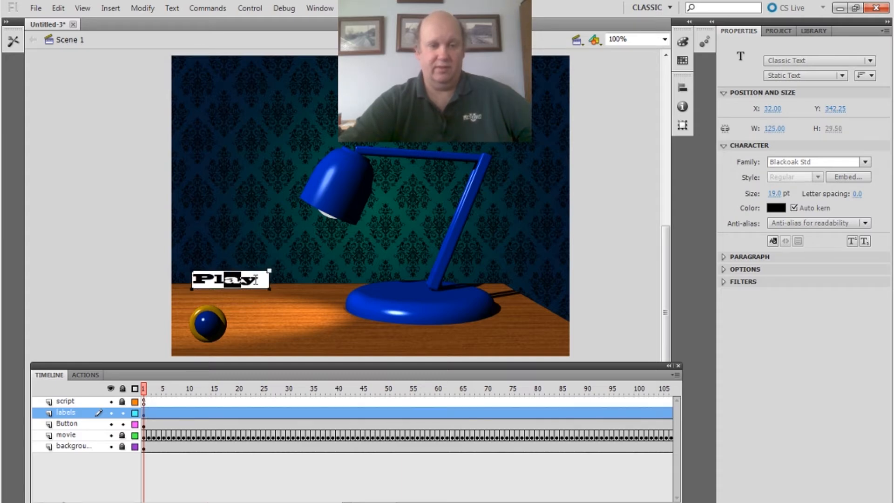
{"action": "left_click", "coordinate": [255, 279]}
Move the Play text with the Selection tool to just above the button, at about X 1, Y 373, and deselect it
{"action": "left_click", "coordinate": [7, 43]}
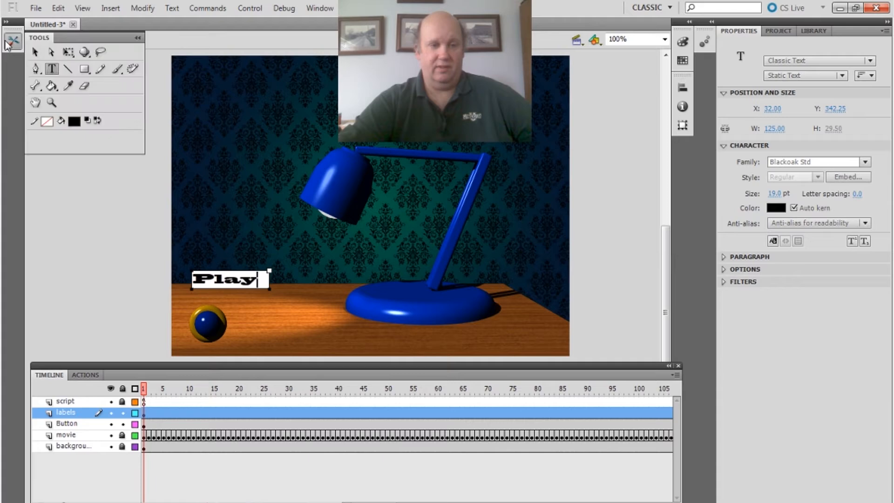
{"action": "left_click", "coordinate": [35, 52]}
{"action": "left_click_drag", "start_coordinate": [232, 282], "coordinate": [212, 300]}
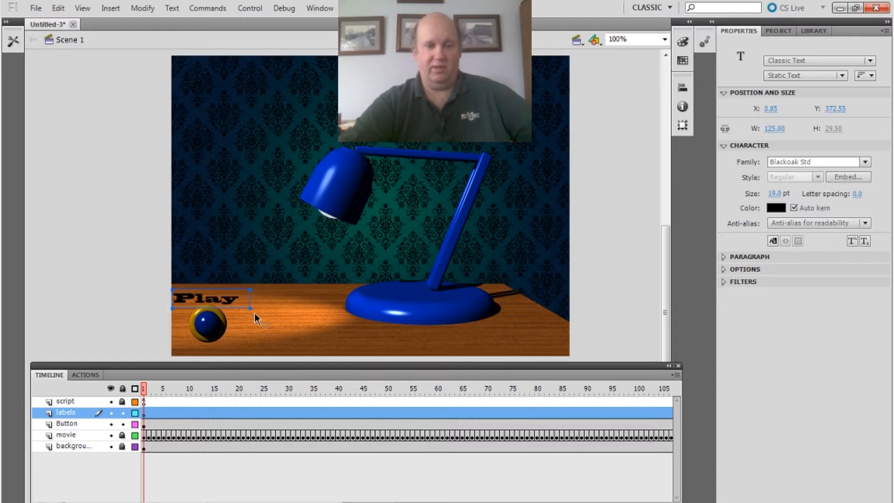
{"action": "left_click", "coordinate": [269, 317]}
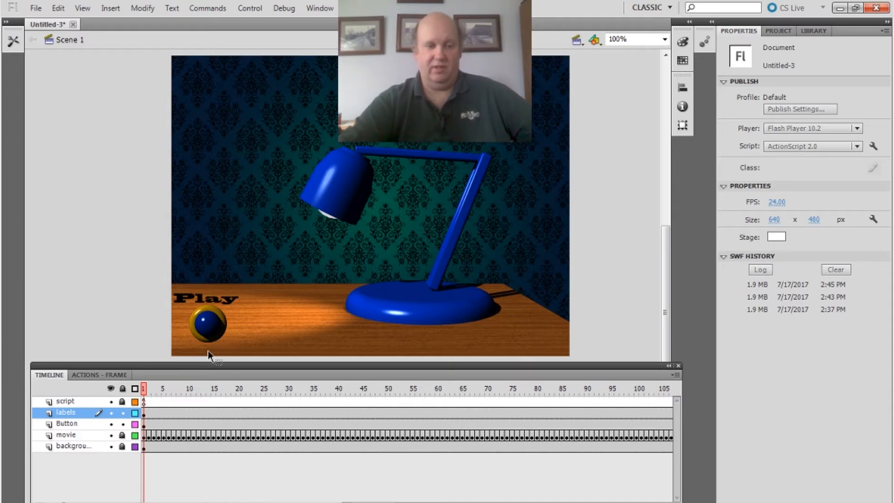
Place a second instance of button_all from the library over the lamp head in frame 1 of the Button layer
{"action": "left_click", "coordinate": [59, 425]}
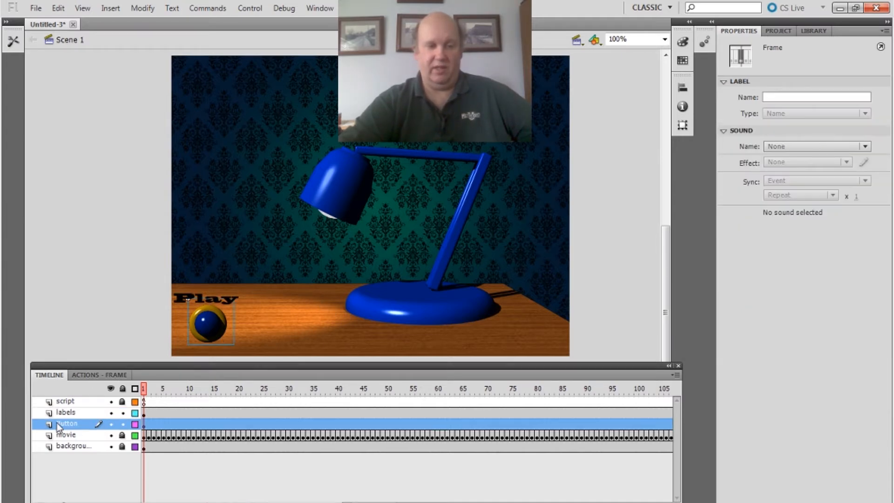
{"action": "left_click", "coordinate": [144, 424]}
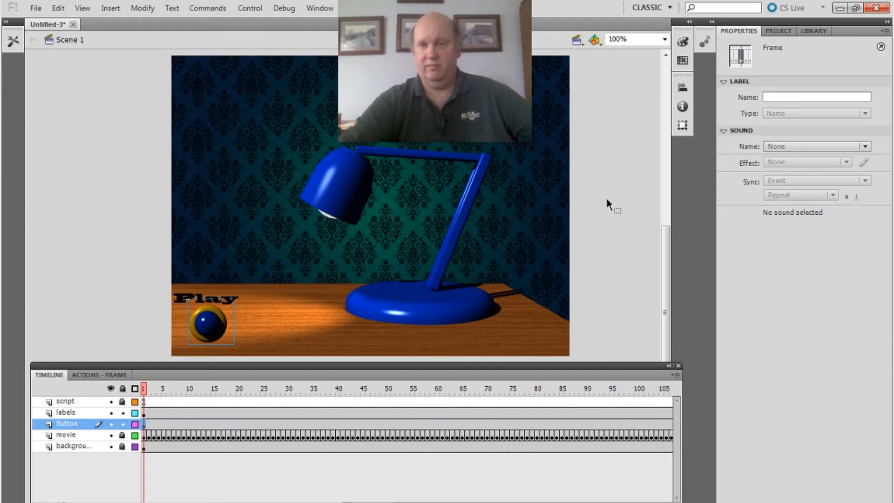
{"action": "left_click", "coordinate": [814, 31]}
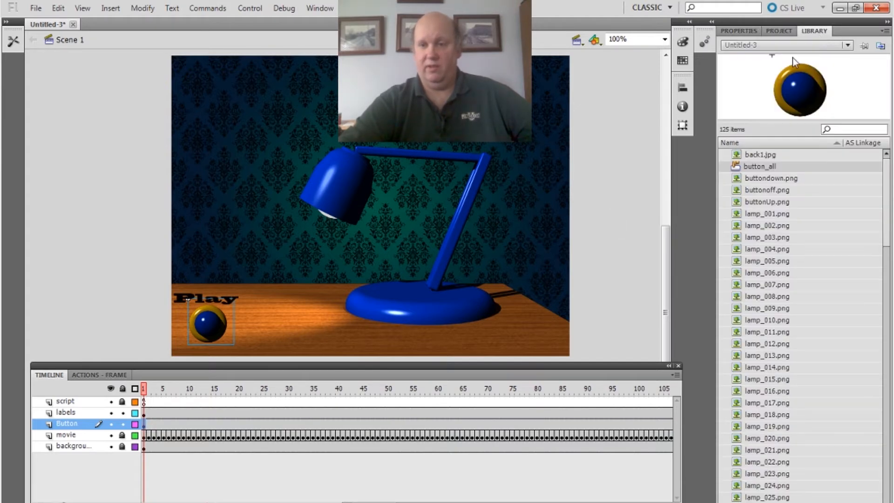
{"action": "left_click_drag", "start_coordinate": [744, 167], "coordinate": [342, 201]}
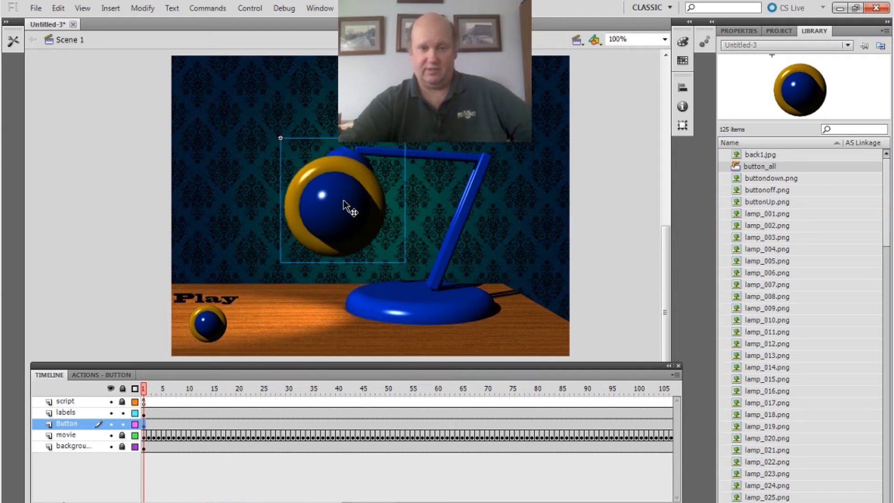
Scale the second button down with Free Transform to slightly smaller than the first and move it onto the desk beside the first button
{"action": "left_click", "coordinate": [13, 41]}
{"action": "left_click", "coordinate": [68, 53]}
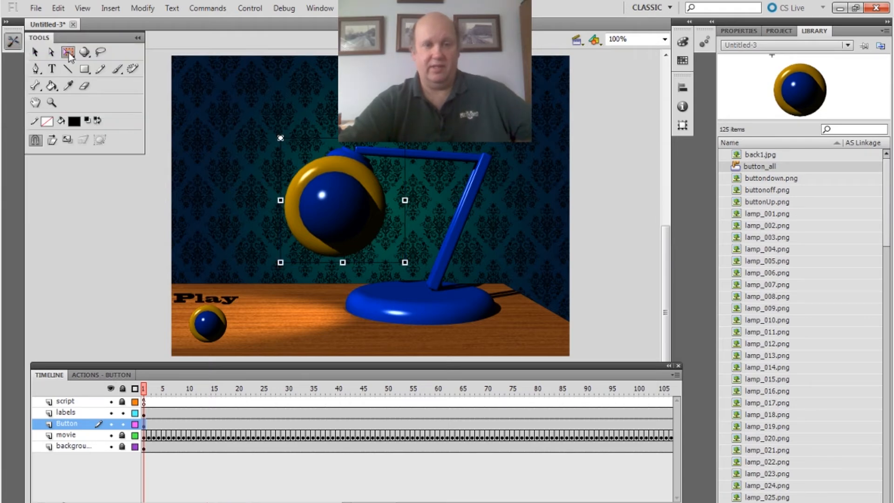
{"action": "left_click_drag", "start_coordinate": [405, 261], "coordinate": [320, 201]}
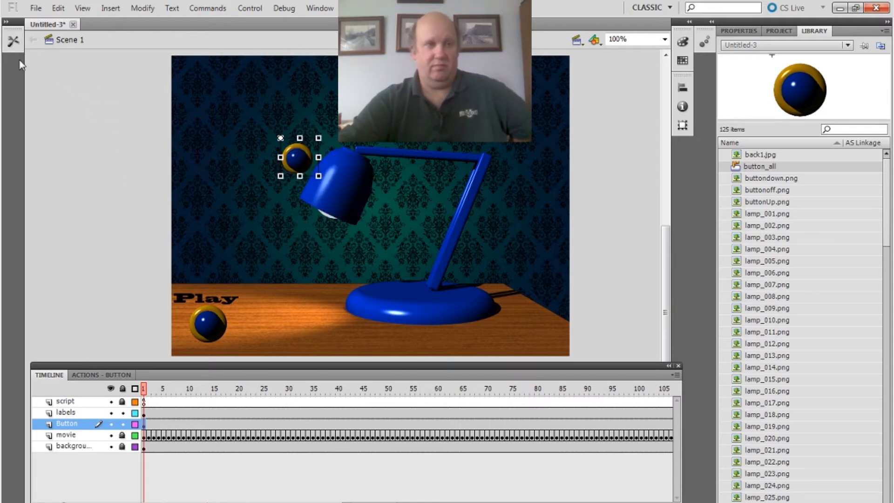
{"action": "left_click", "coordinate": [13, 41]}
{"action": "left_click", "coordinate": [35, 52]}
{"action": "left_click_drag", "start_coordinate": [298, 166], "coordinate": [266, 330]}
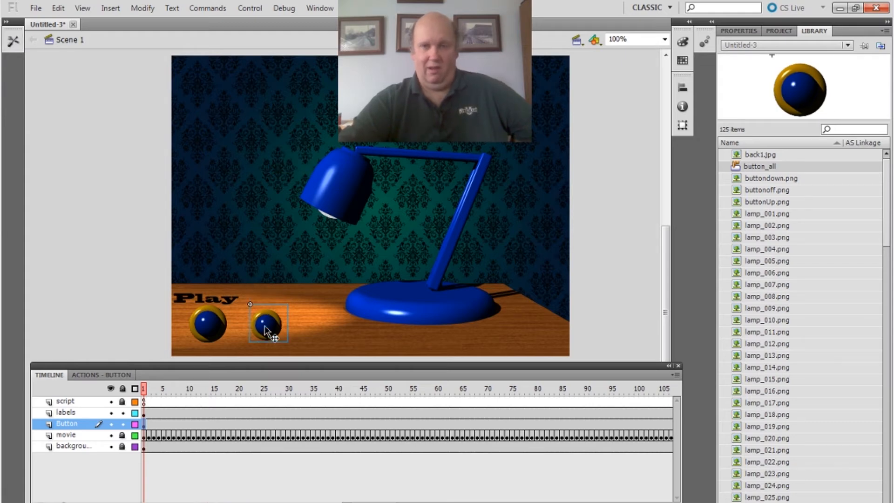
Give the second button on the desk the instance name button_stop
{"action": "left_click", "coordinate": [745, 31]}
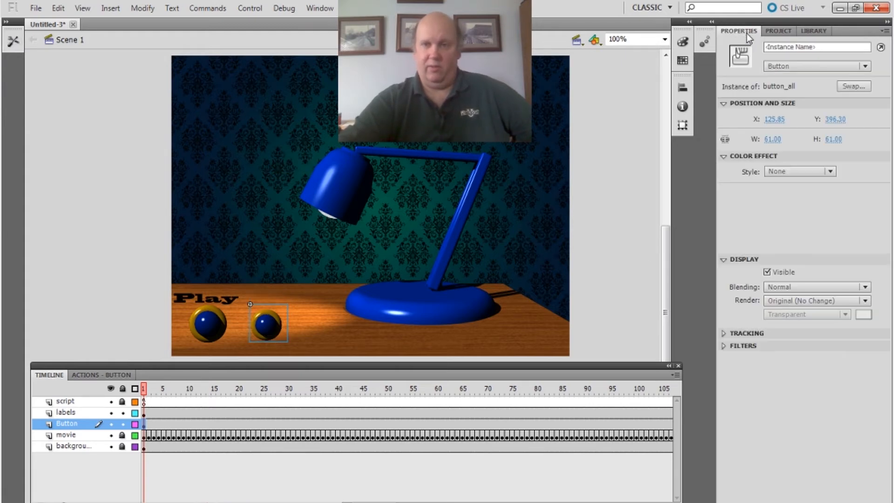
{"action": "left_click", "coordinate": [801, 47]}
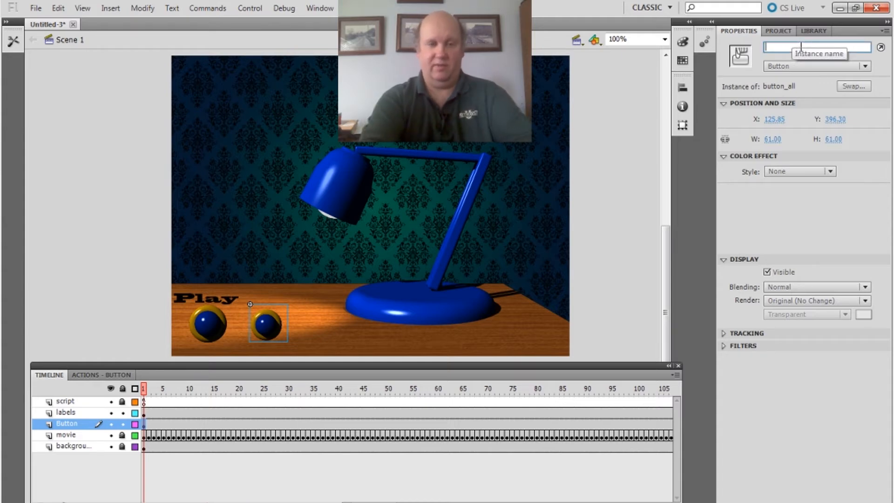
{"action": "type", "text": "button_sto"}
{"action": "key", "text": "Return"}
Nudge the second button down and back up to Y 394.30, roughly level with the first button
{"action": "key", "text": "Down"}
{"action": "key", "text": "Down"}
{"action": "key", "text": "Down"}
{"action": "key", "text": "Down"}
{"action": "key", "text": "Down"}
{"action": "key", "text": "Down"}
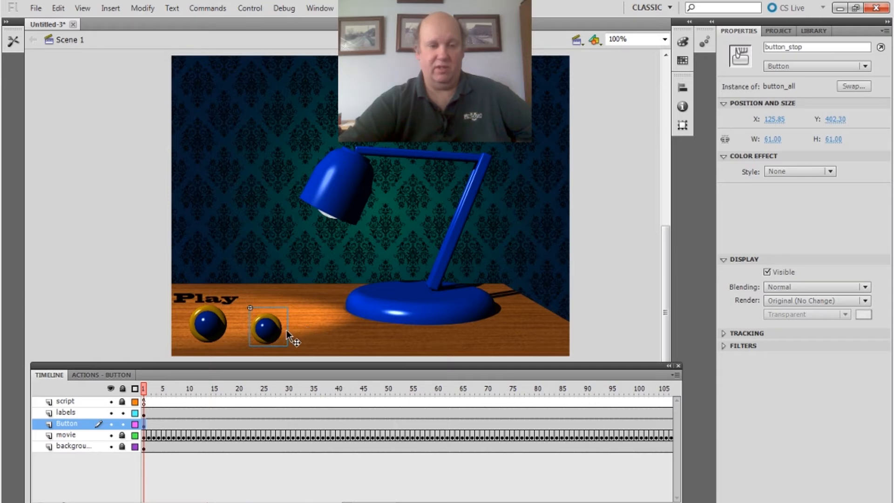
{"action": "key", "text": "Up"}
{"action": "key", "text": "Up"}
{"action": "key", "text": "Up"}
{"action": "key", "text": "Up"}
{"action": "key", "text": "Up"}
{"action": "key", "text": "Up"}
{"action": "key", "text": "Up"}
{"action": "key", "text": "Up"}
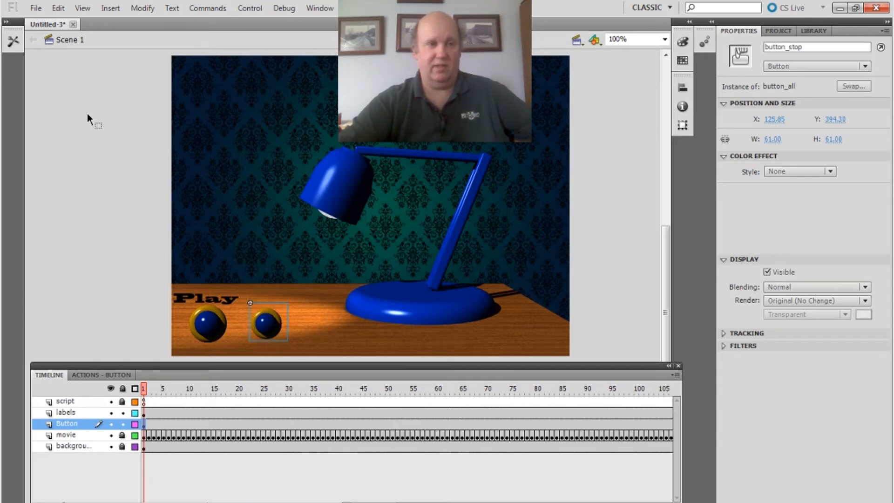
Scale the second button to 75 x 75 with Free Transform and move it up to Y 387.30, level with the first button
{"action": "left_click", "coordinate": [13, 40]}
{"action": "left_click", "coordinate": [68, 52]}
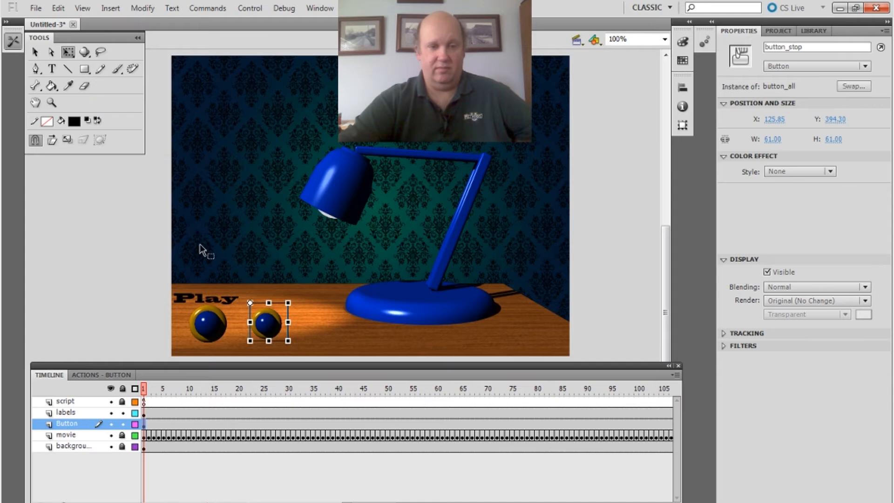
{"action": "left_click", "coordinate": [288, 341]}
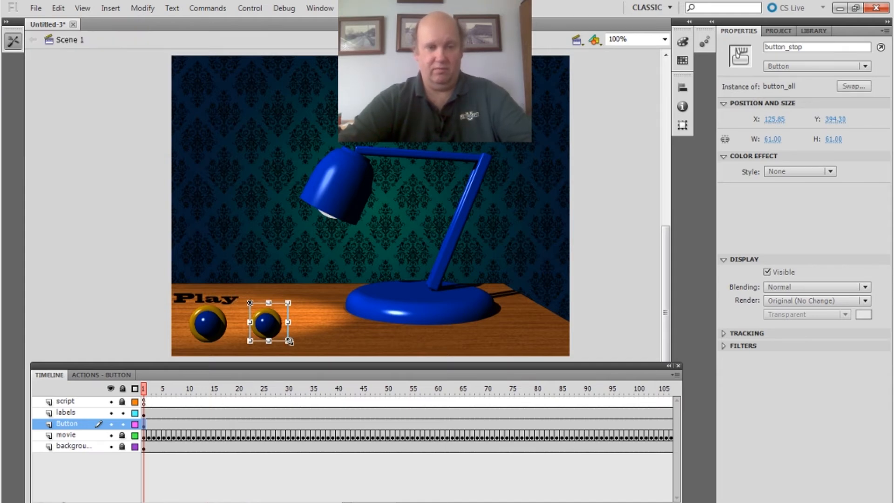
{"action": "left_click_drag", "start_coordinate": [288, 340], "coordinate": [297, 349]}
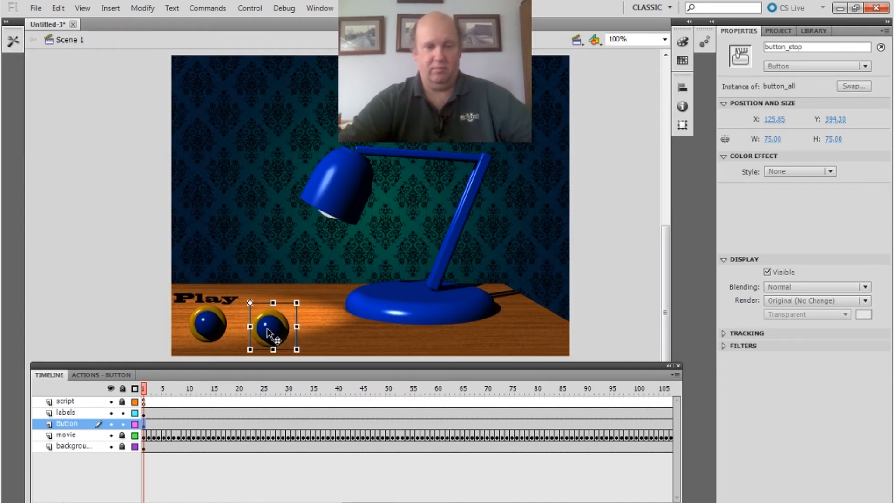
{"action": "left_click", "coordinate": [13, 41]}
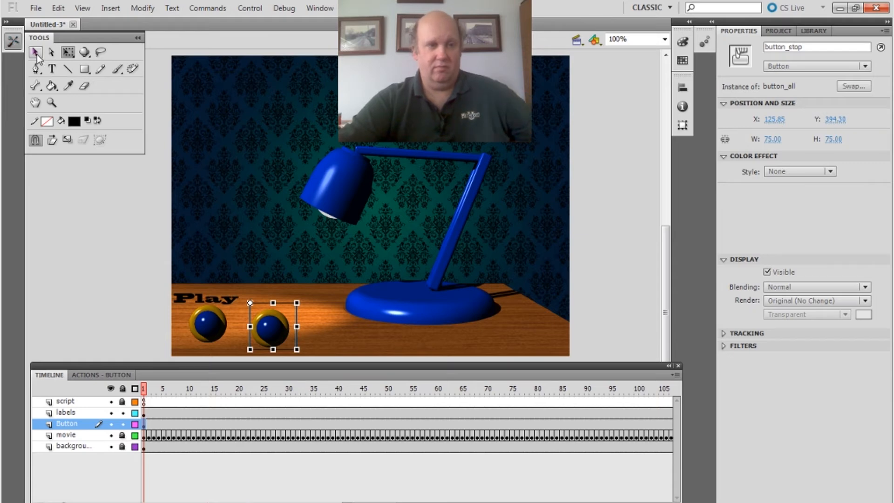
{"action": "left_click", "coordinate": [35, 51]}
{"action": "left_click_drag", "start_coordinate": [270, 326], "coordinate": [270, 322]}
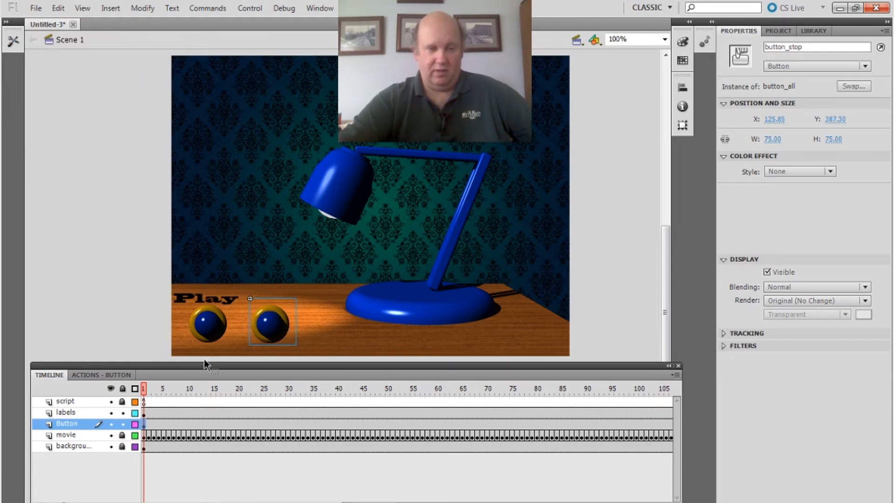
In the frame 1 actions of the script layer, paste a copy of the play_button.onPress function below the original, separated by a blank line
{"action": "left_click", "coordinate": [144, 401]}
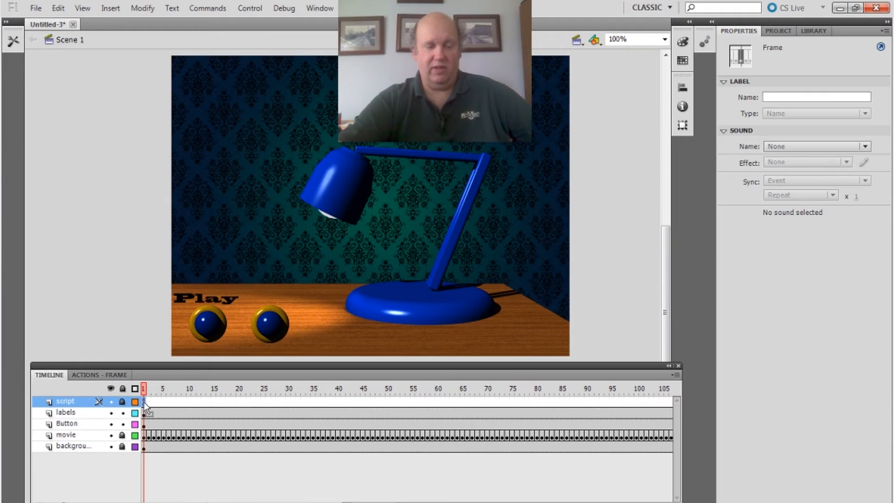
{"action": "left_click", "coordinate": [102, 376]}
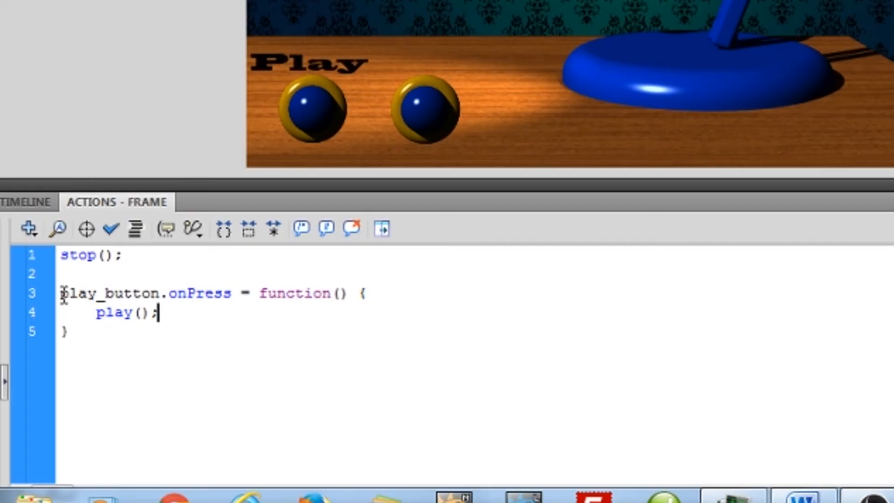
{"action": "left_click_drag", "start_coordinate": [69, 425], "coordinate": [94, 450]}
{"action": "key", "text": "ctrl+c"}
{"action": "right_click", "coordinate": [145, 298]}
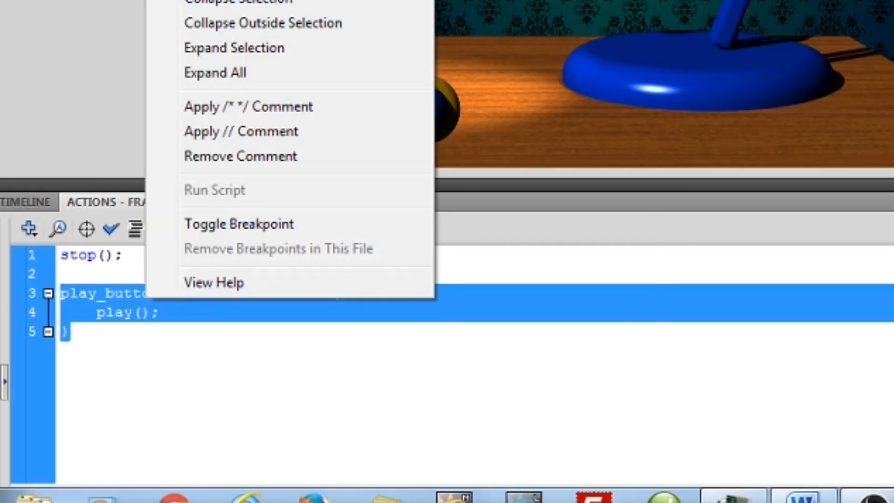
{"action": "key", "text": "Escape"}
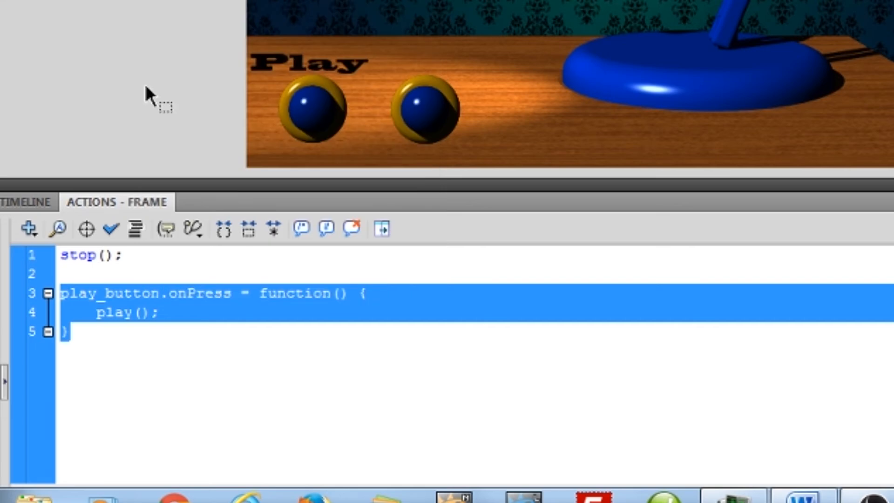
{"action": "left_click", "coordinate": [122, 326]}
{"action": "key", "text": "Return"}
{"action": "key", "text": "Return"}
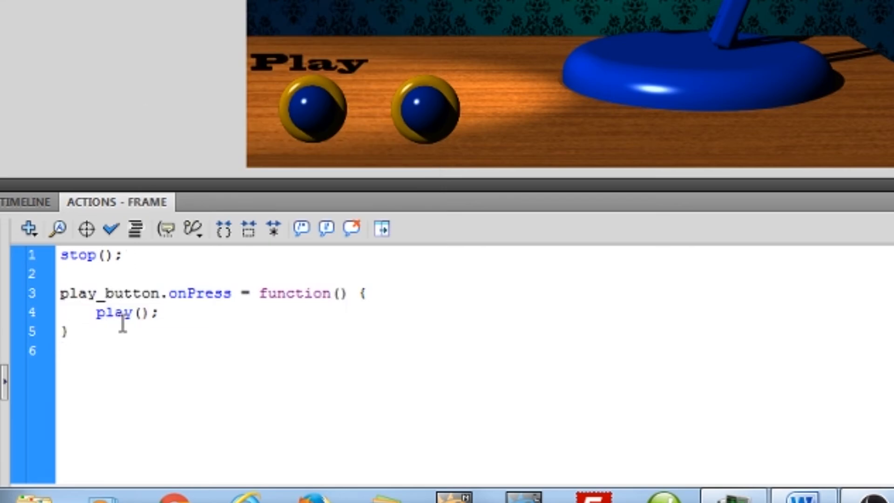
{"action": "key", "text": "ctrl+v"}
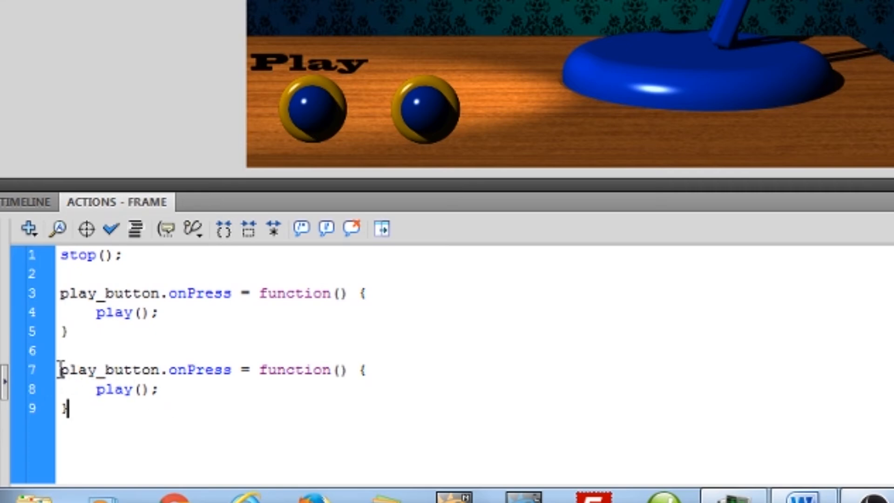
Edit the copied function so that button_stop.onPress calls stop() instead of play()
{"action": "left_click_drag", "start_coordinate": [60, 370], "coordinate": [161, 373]}
{"action": "type", "text": "button_"}
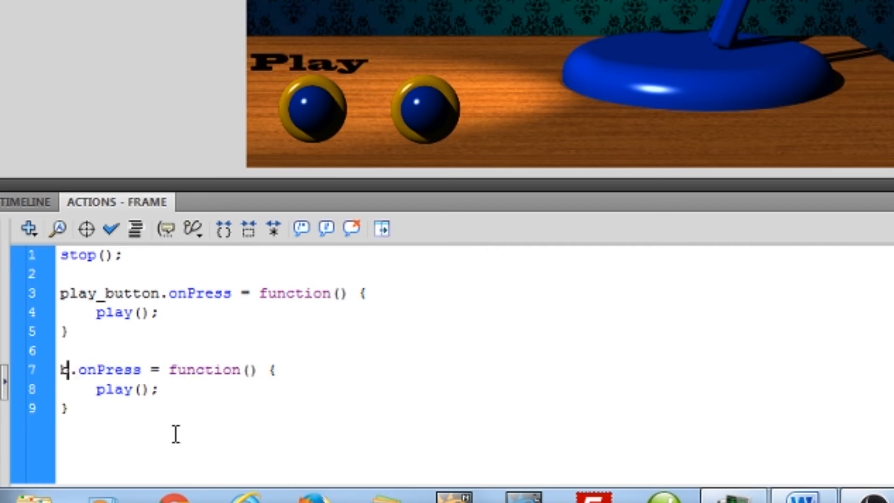
{"action": "type", "text": "stop"}
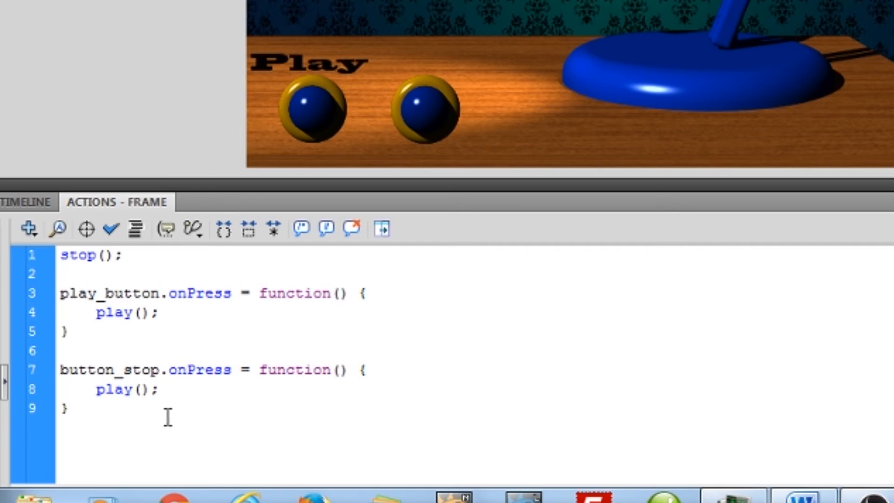
{"action": "left_click_drag", "start_coordinate": [97, 389], "coordinate": [133, 389]}
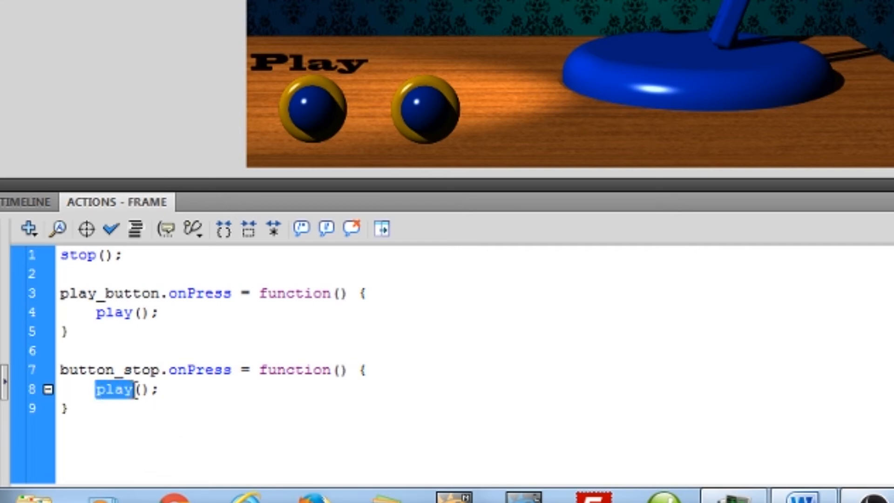
{"action": "type", "text": "stop"}
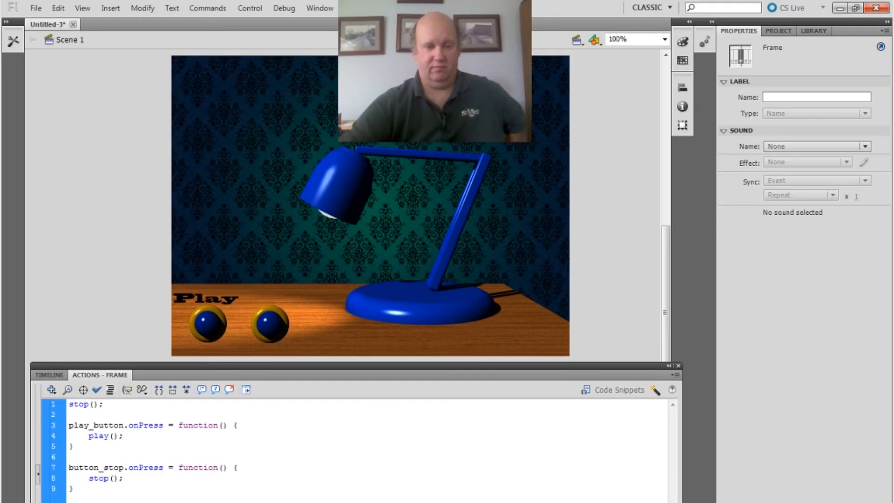
{"action": "left_click", "coordinate": [162, 498]}
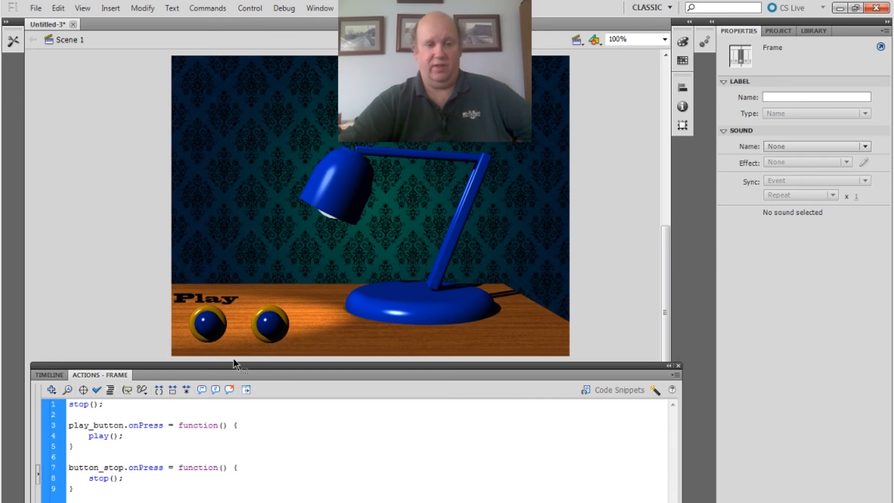
In frame 1 of the labels layer, add the static text Stop in 19 pt Blackoak Std, about 155 wide, above the second button
{"action": "left_click", "coordinate": [50, 375]}
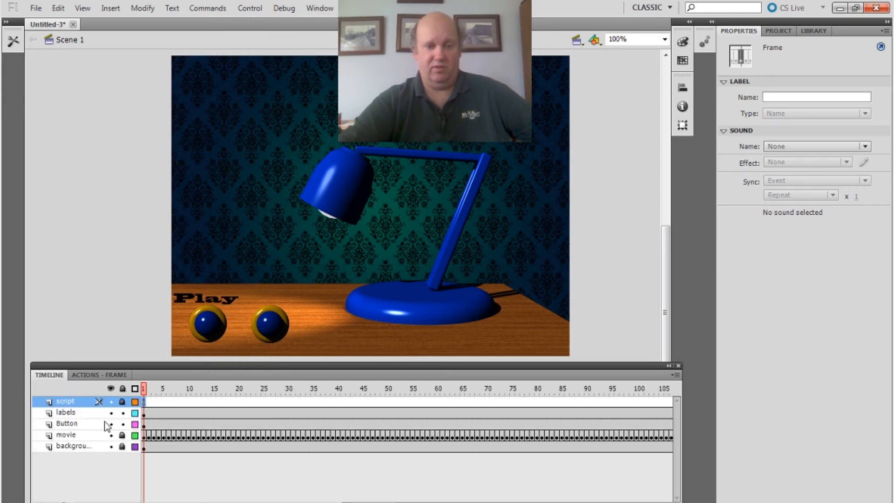
{"action": "left_click", "coordinate": [143, 410]}
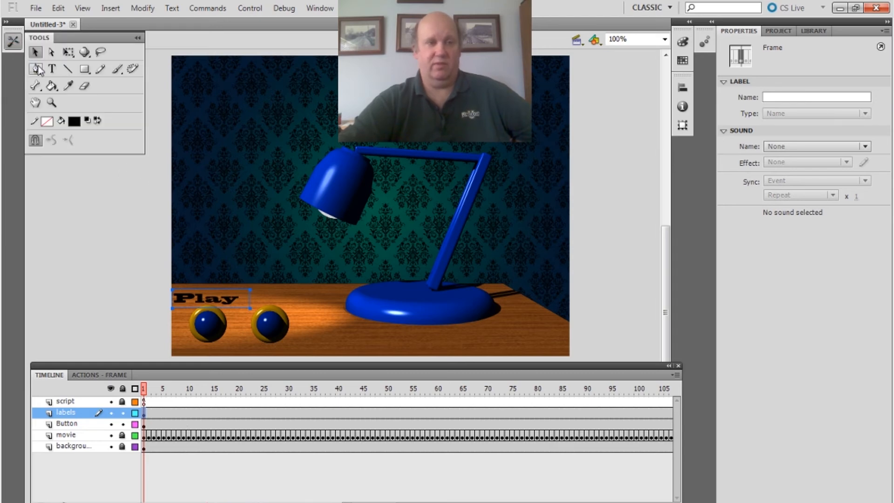
{"action": "left_click", "coordinate": [52, 69]}
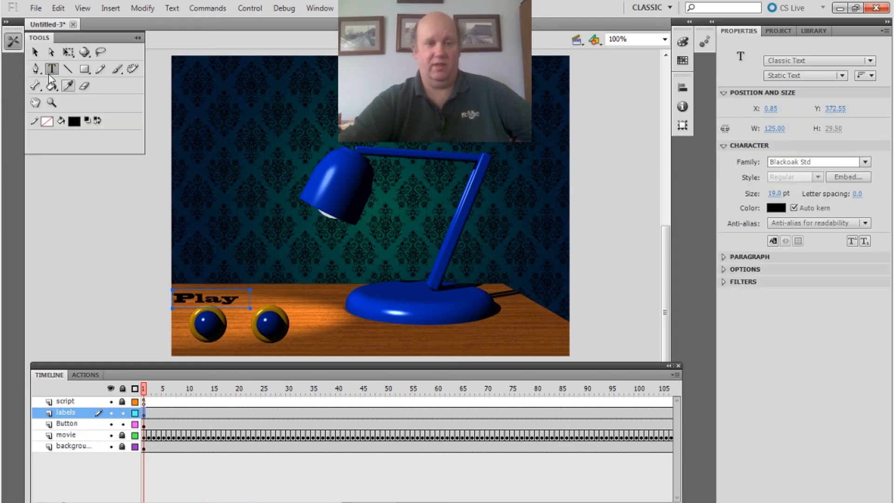
{"action": "left_click", "coordinate": [270, 292]}
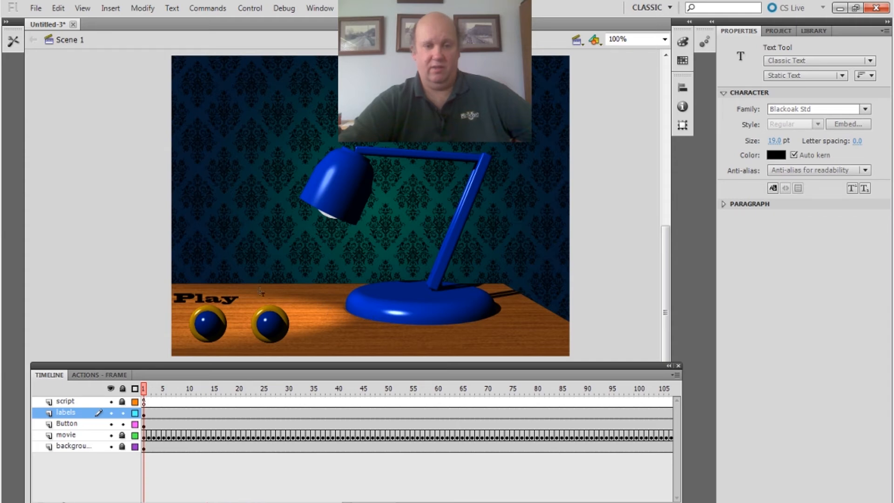
{"action": "left_click_drag", "start_coordinate": [264, 289], "coordinate": [348, 292]}
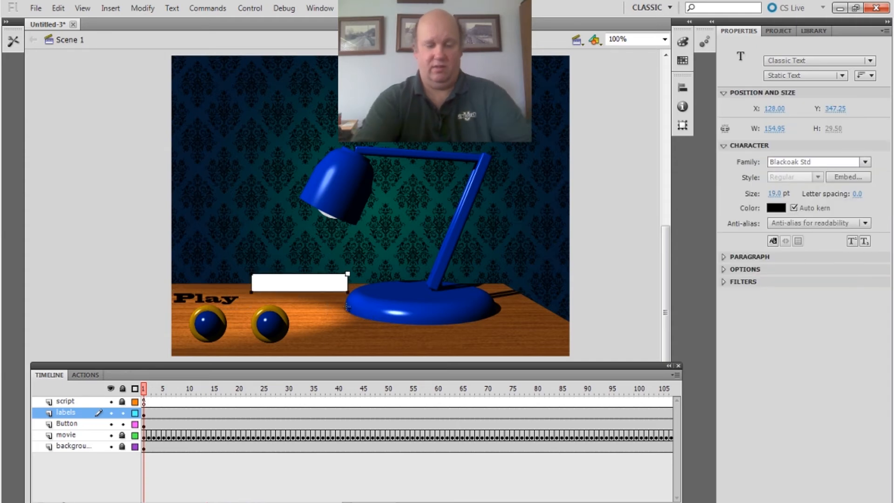
{"action": "type", "text": "Stop"}
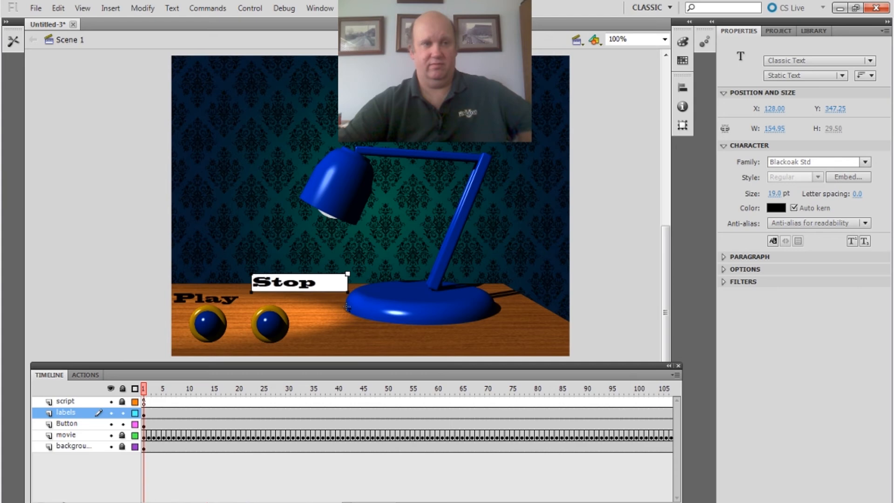
Move the Stop text with the Selection tool down to just above the second button, at about X 128, Y 376
{"action": "left_click", "coordinate": [15, 46]}
{"action": "left_click", "coordinate": [35, 51]}
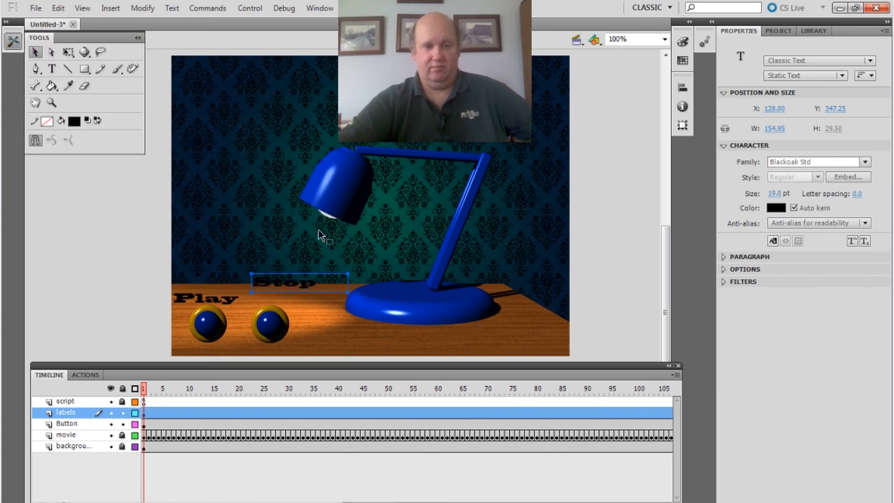
{"action": "left_click_drag", "start_coordinate": [326, 279], "coordinate": [328, 296]}
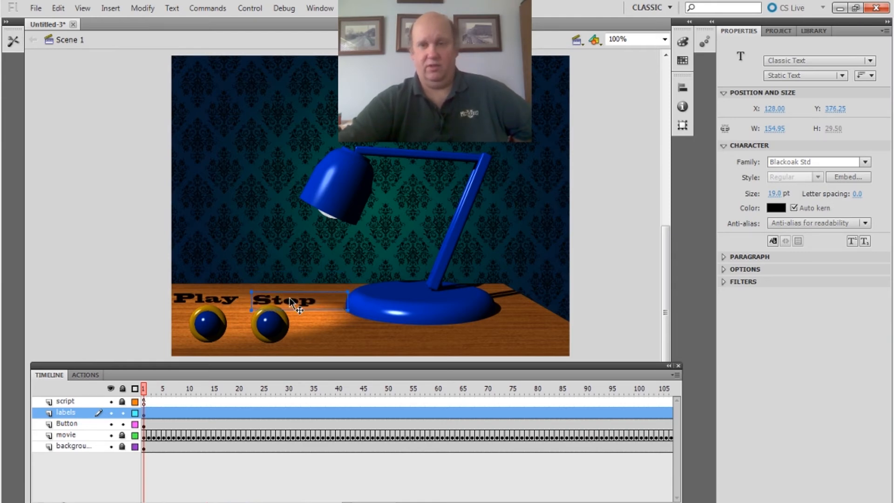
Test the movie and try the Play and Stop buttons alternately to check that they start and halt the lamp animation
{"action": "key", "text": "ctrl+Return"}
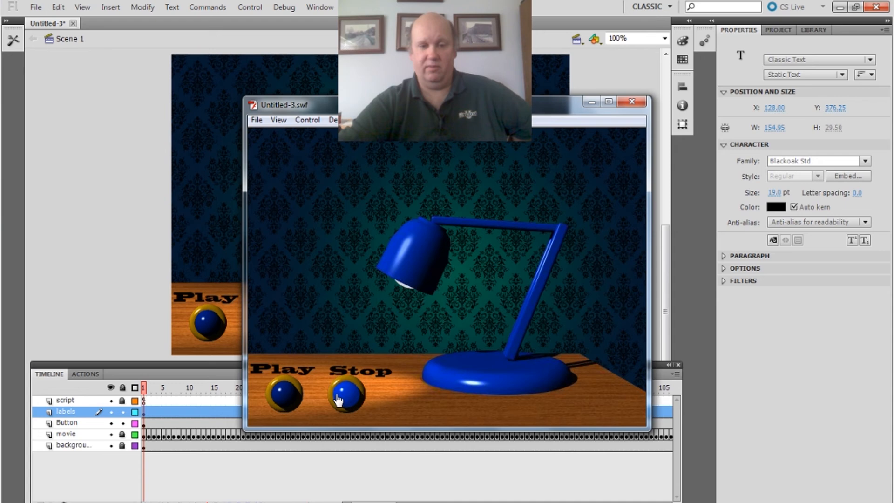
{"action": "left_click", "coordinate": [302, 408]}
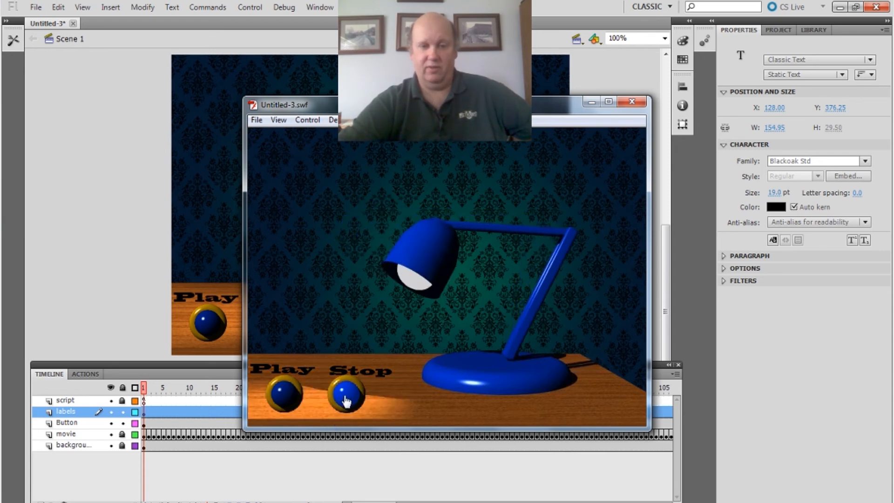
{"action": "left_click", "coordinate": [296, 398]}
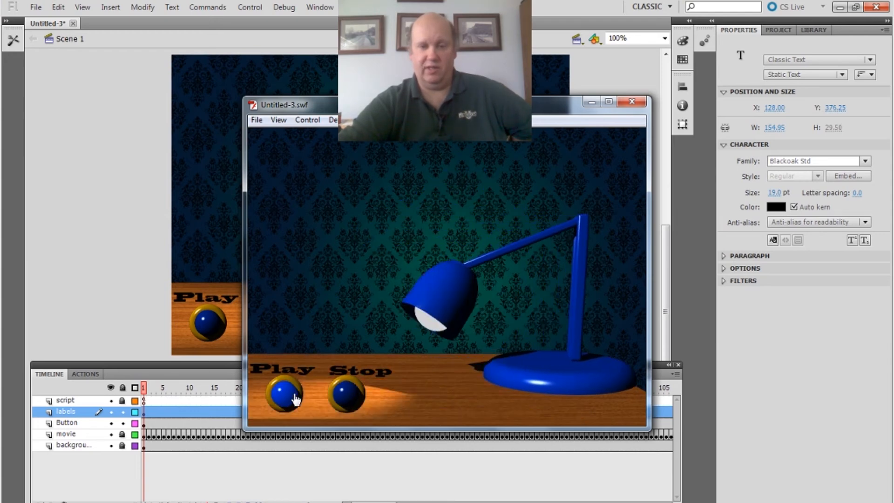
{"action": "left_click", "coordinate": [294, 401]}
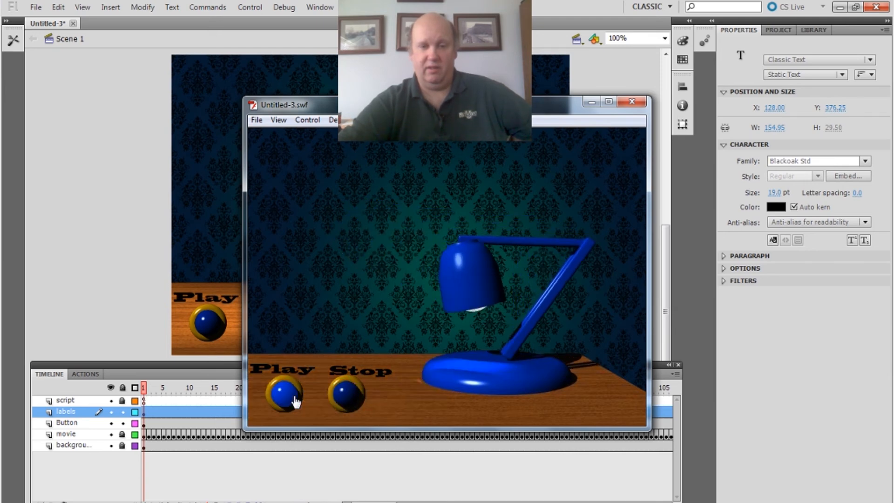
{"action": "left_click", "coordinate": [328, 400]}
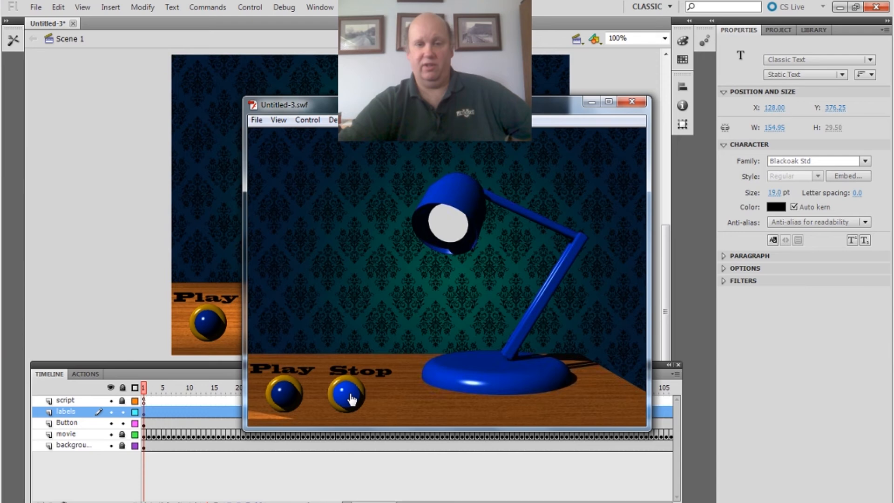
{"action": "left_click", "coordinate": [290, 399]}
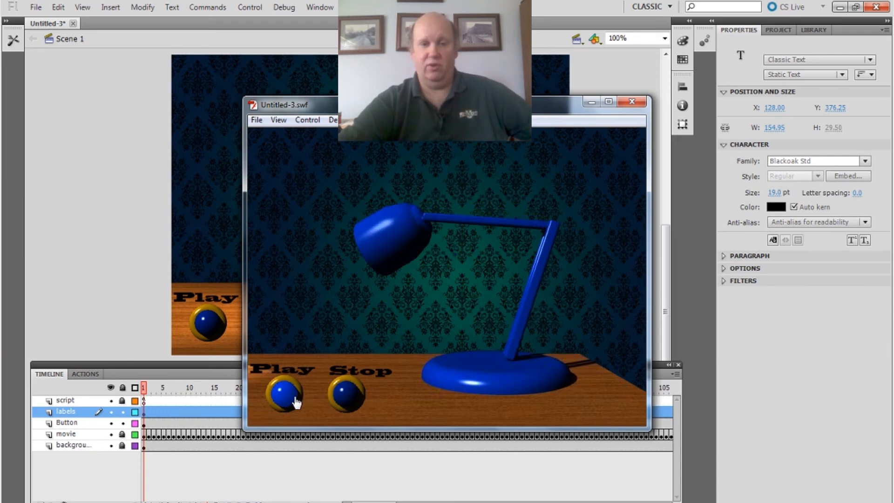
{"action": "left_click", "coordinate": [329, 399]}
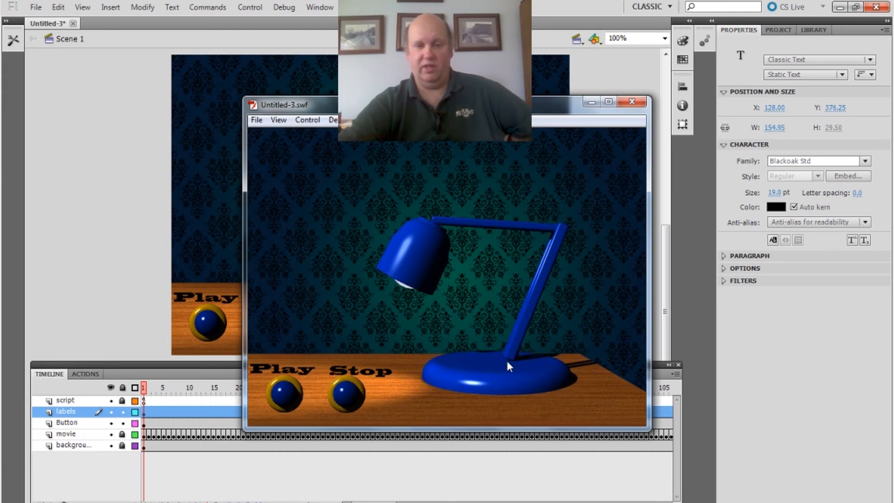
Close the test movie and save the Flash document as buttonMovie in the Flash CS5.5 Document format
{"action": "left_click", "coordinate": [633, 101]}
{"action": "left_click", "coordinate": [36, 7]}
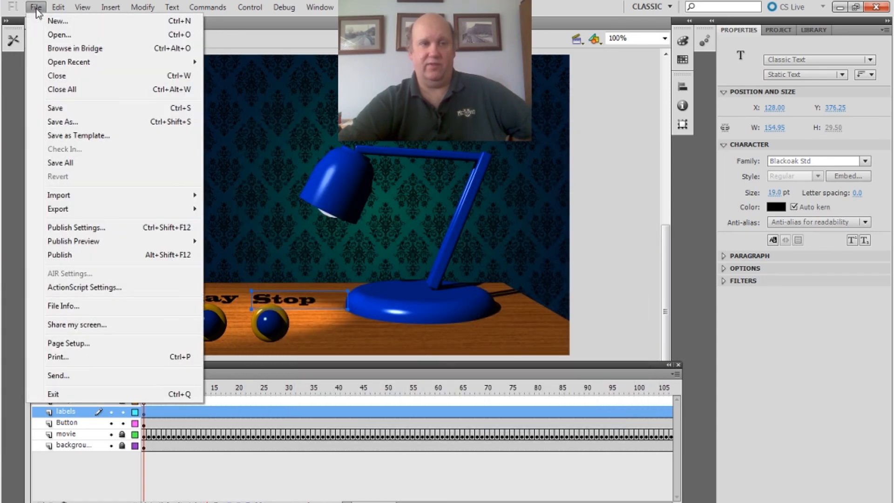
{"action": "left_click", "coordinate": [68, 103]}
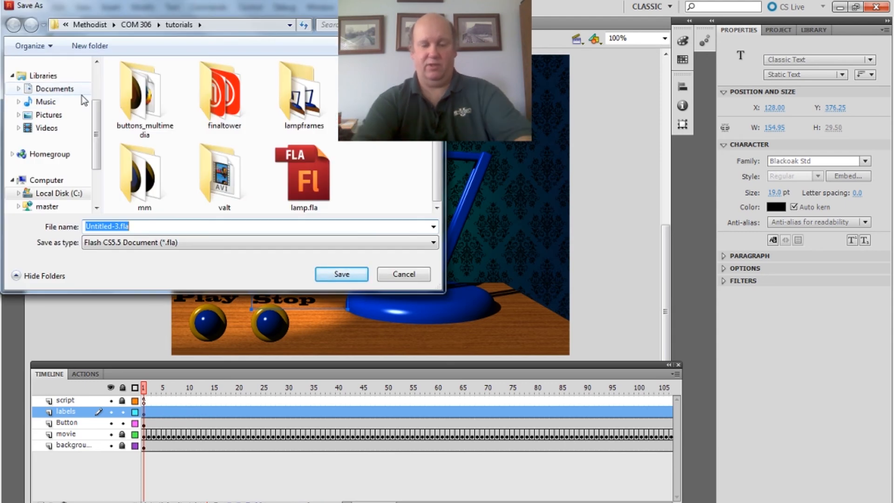
{"action": "type", "text": "buttonM"}
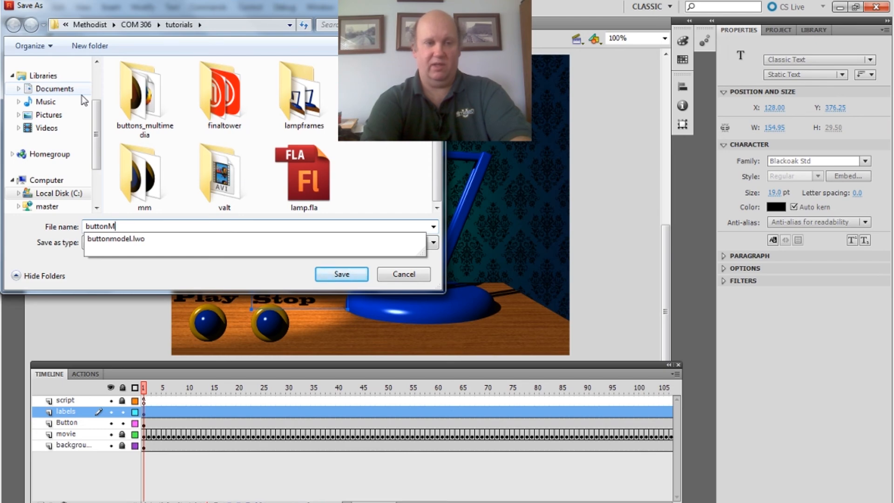
{"action": "type", "text": "ovie"}
{"action": "key", "text": "Return"}
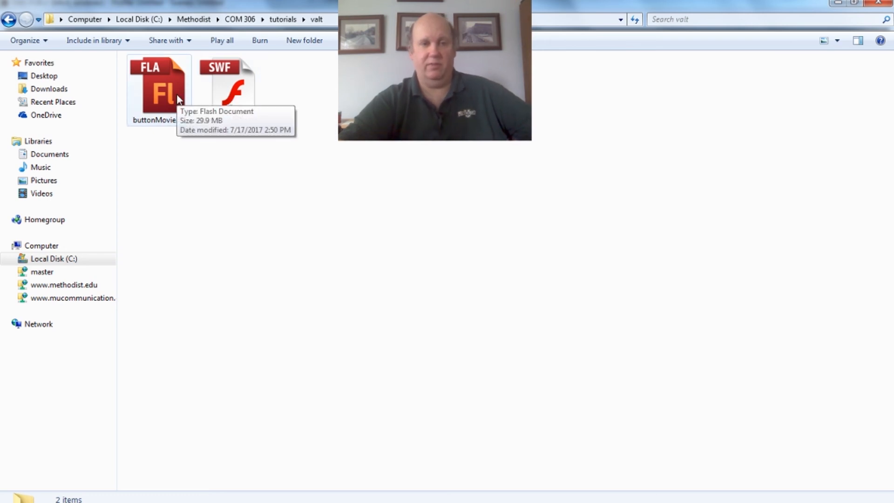
Open buttonMovie.swf from the valt folder in Flash Player and try its Play and Stop buttons on the lamp animation
{"action": "left_click", "coordinate": [237, 101]}
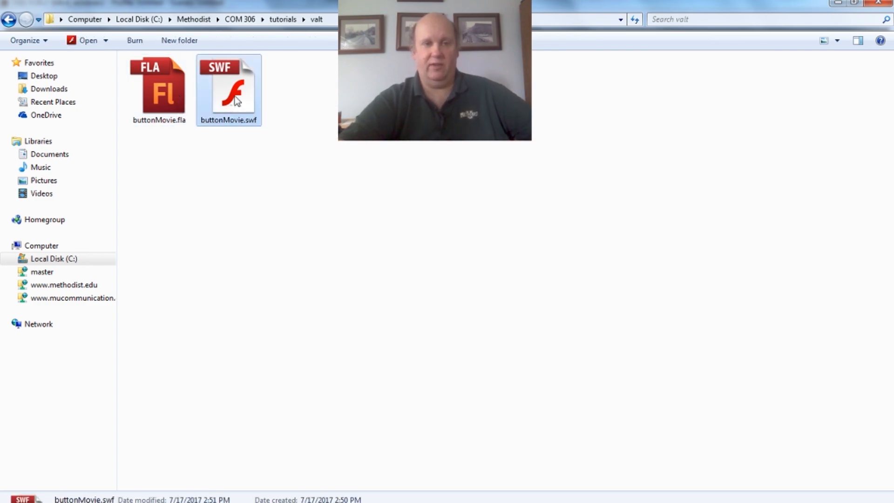
{"action": "double_click", "coordinate": [237, 100]}
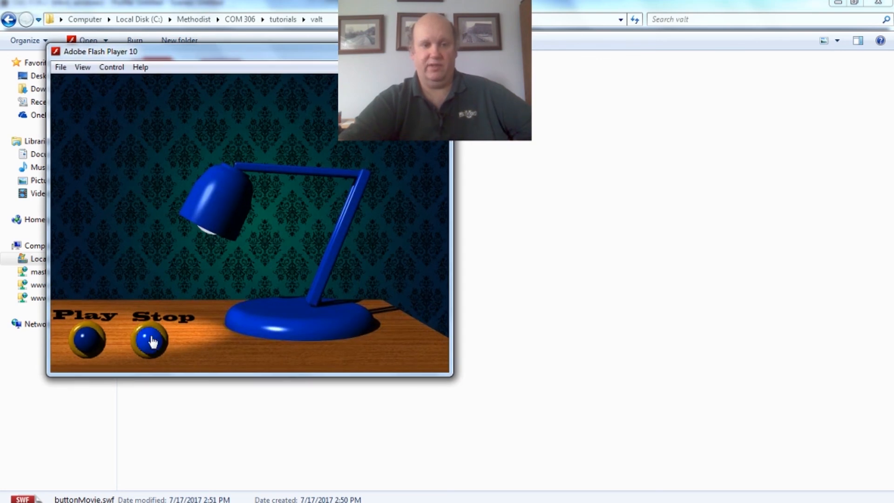
{"action": "left_click", "coordinate": [87, 341]}
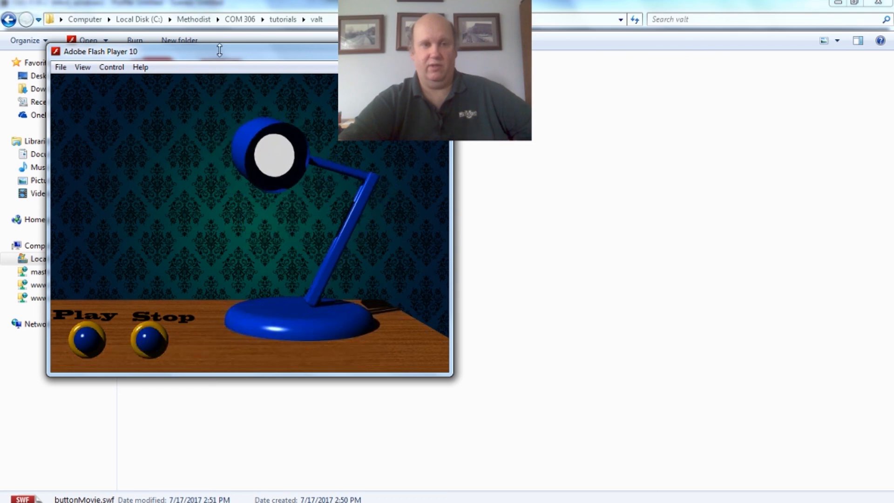
{"action": "left_click_drag", "start_coordinate": [213, 51], "coordinate": [369, 65]}
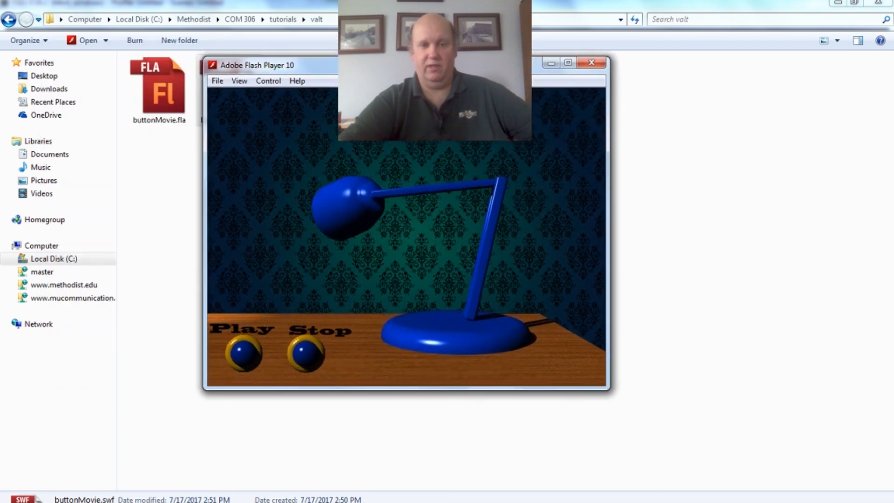
{"action": "left_click", "coordinate": [305, 356]}
{"action": "left_click", "coordinate": [252, 360]}
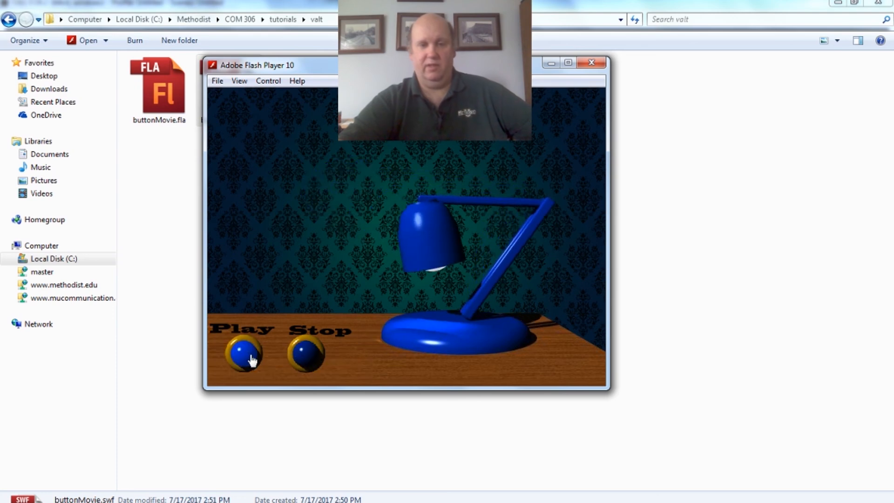